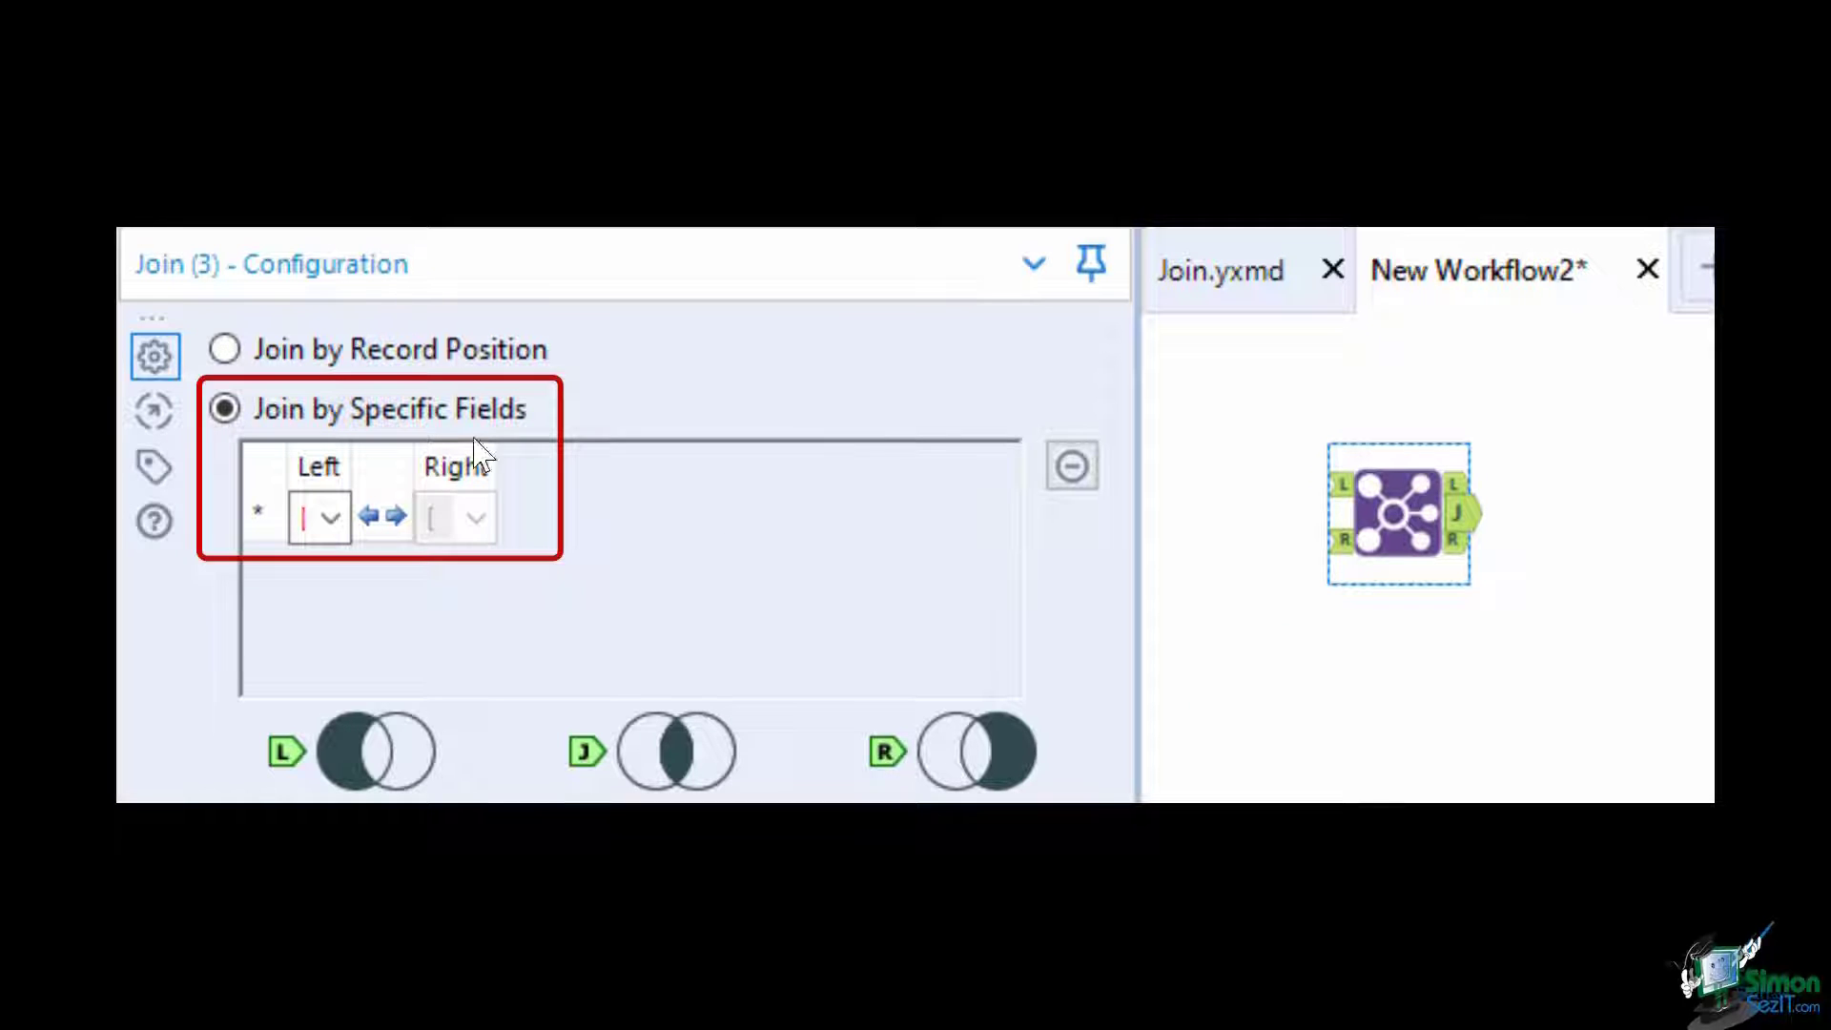
In Join.yxmd, preview the RawDataDemographics.txt and RawDataUserDailyAggregation.txt inputs, then clear the selection.
left_click(224, 351)
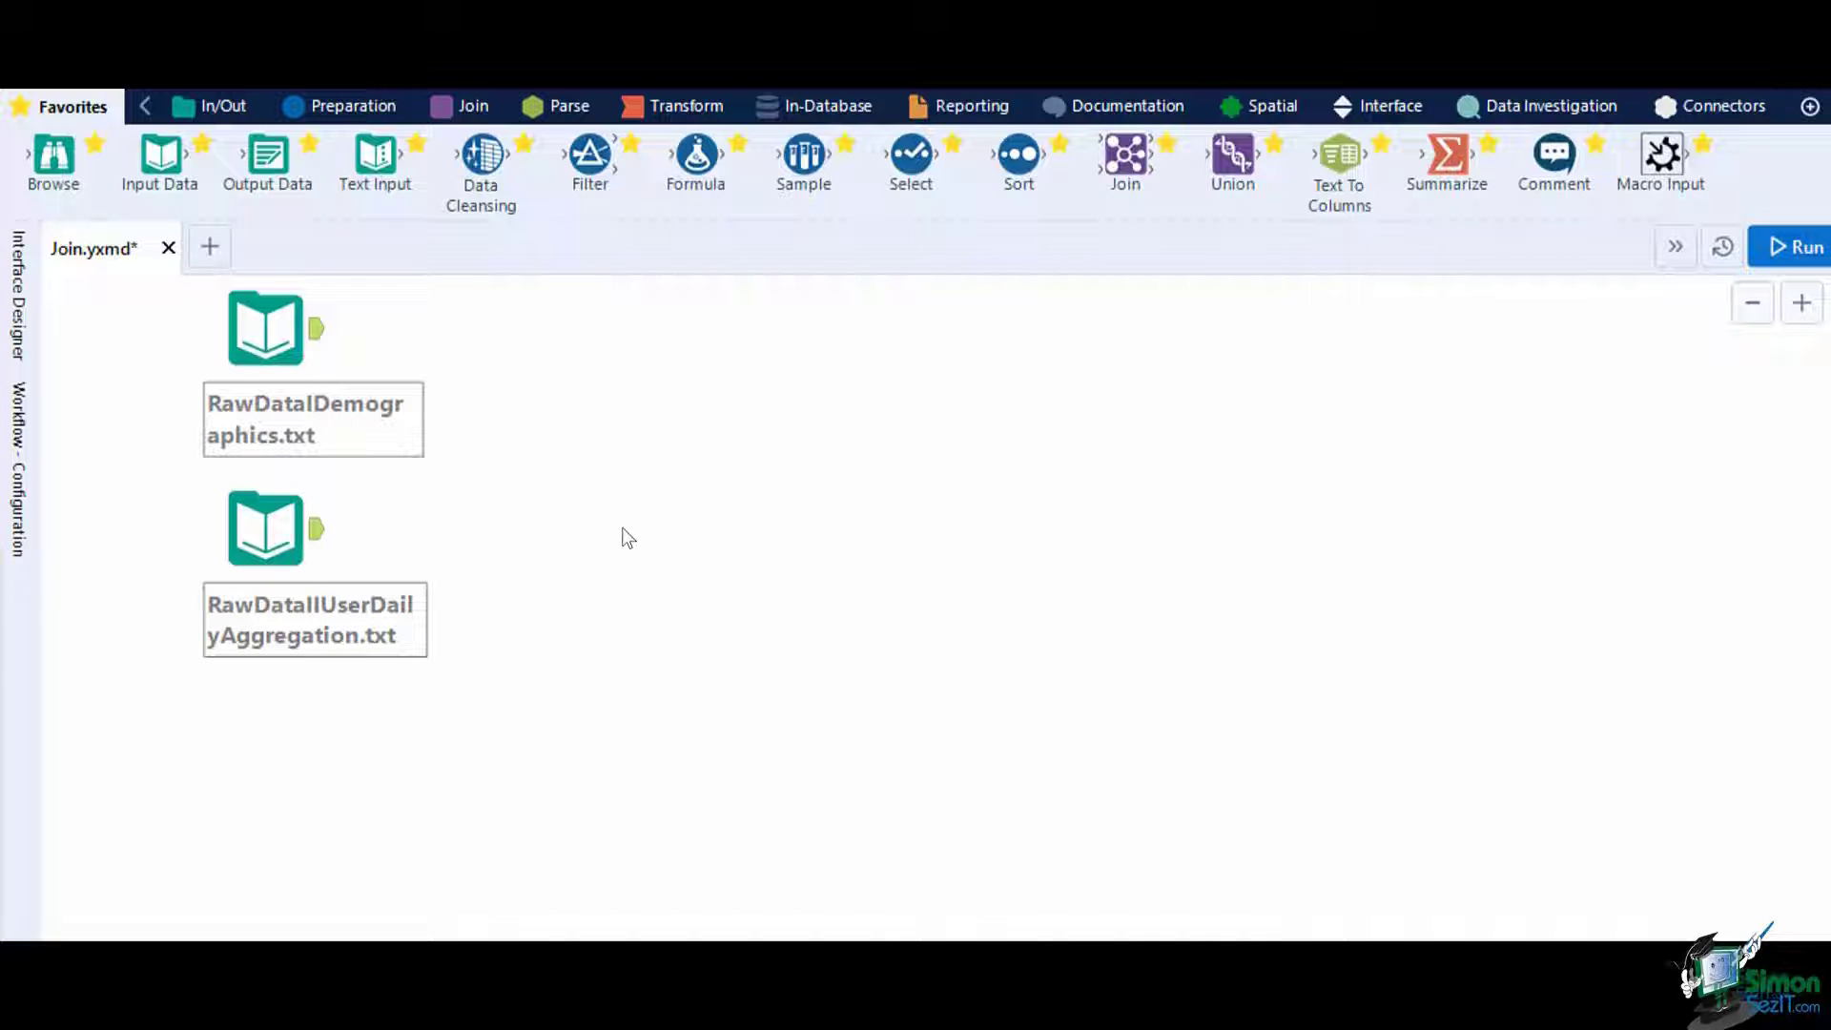
left_click(262, 329)
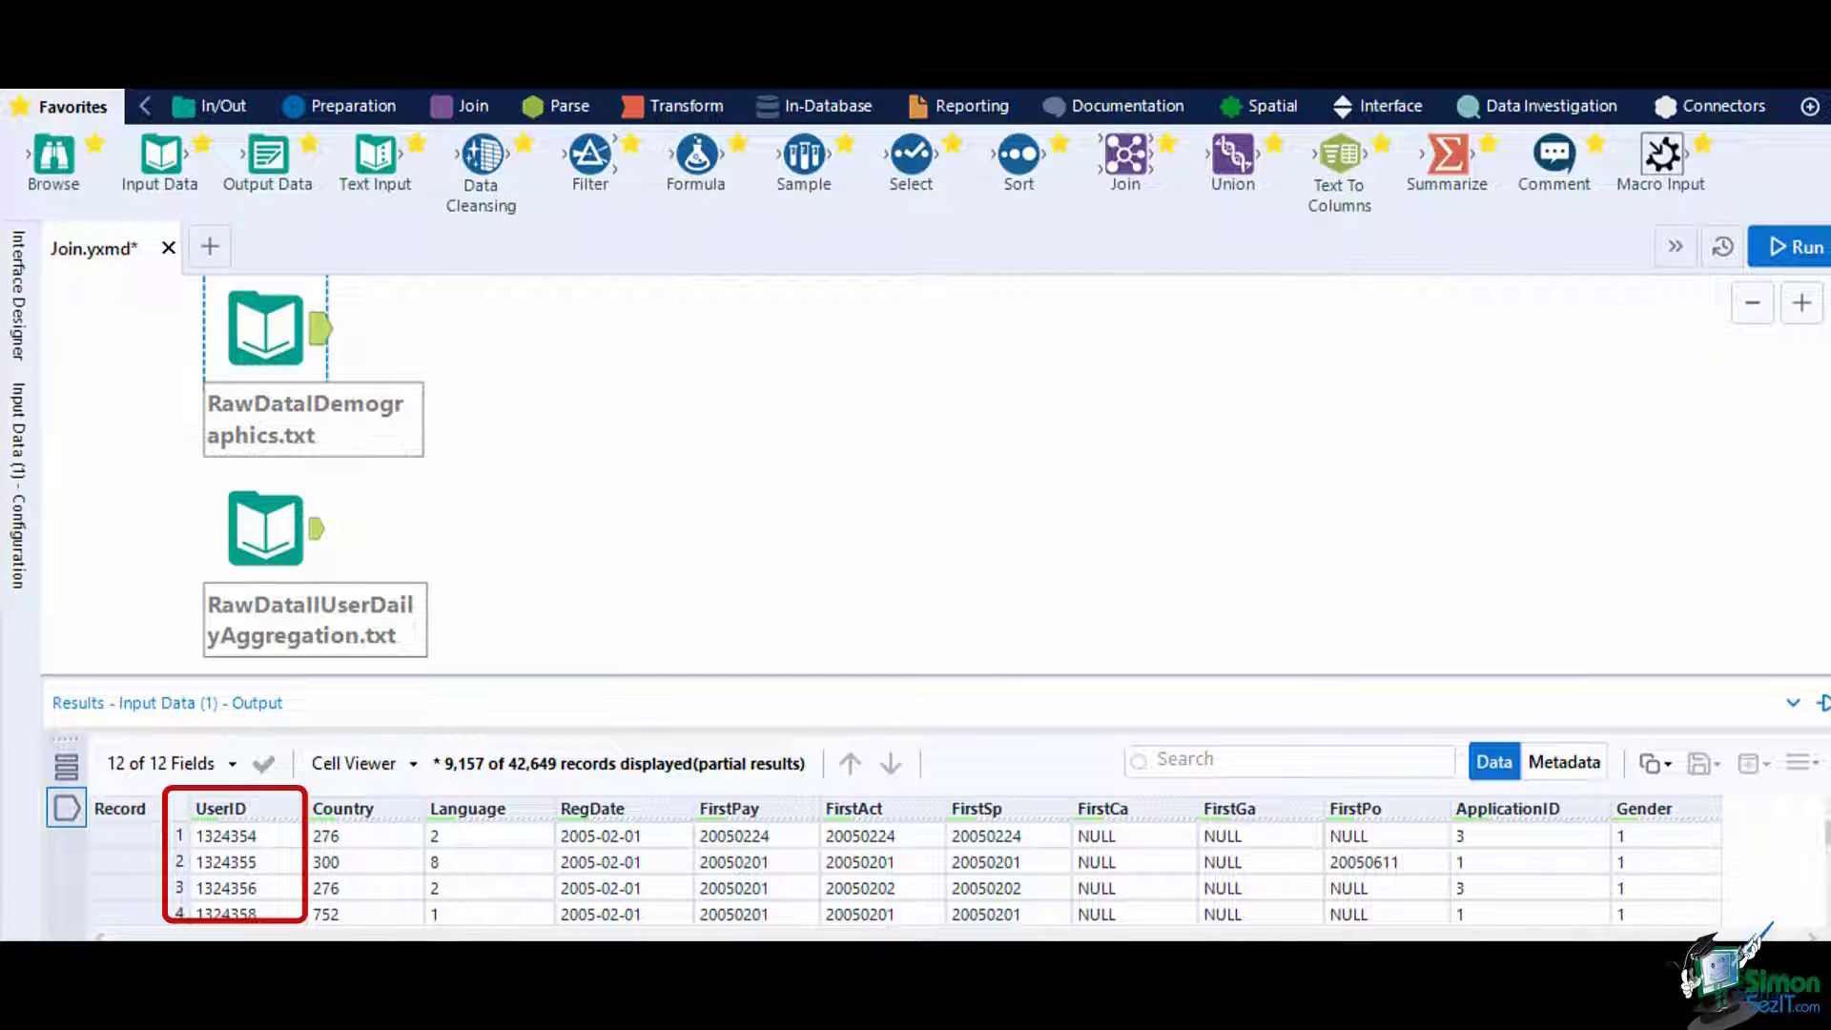
left_click(233, 618)
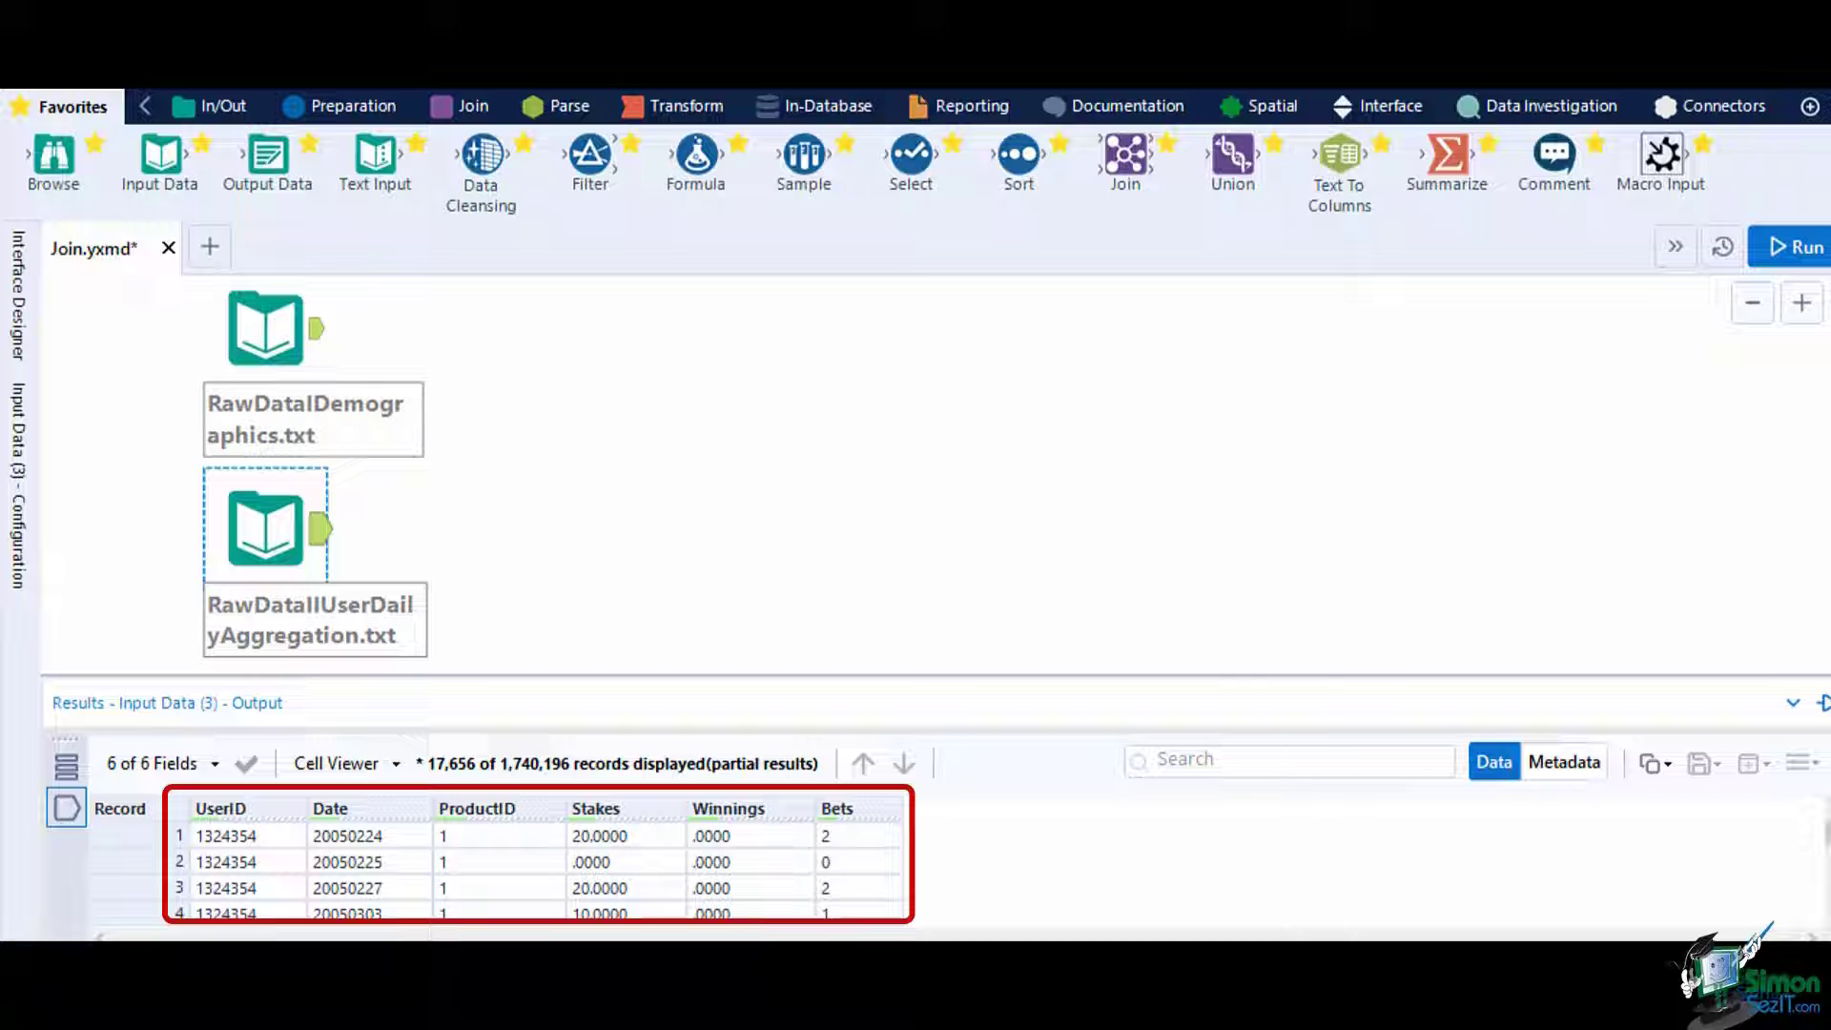
left_click(524, 499)
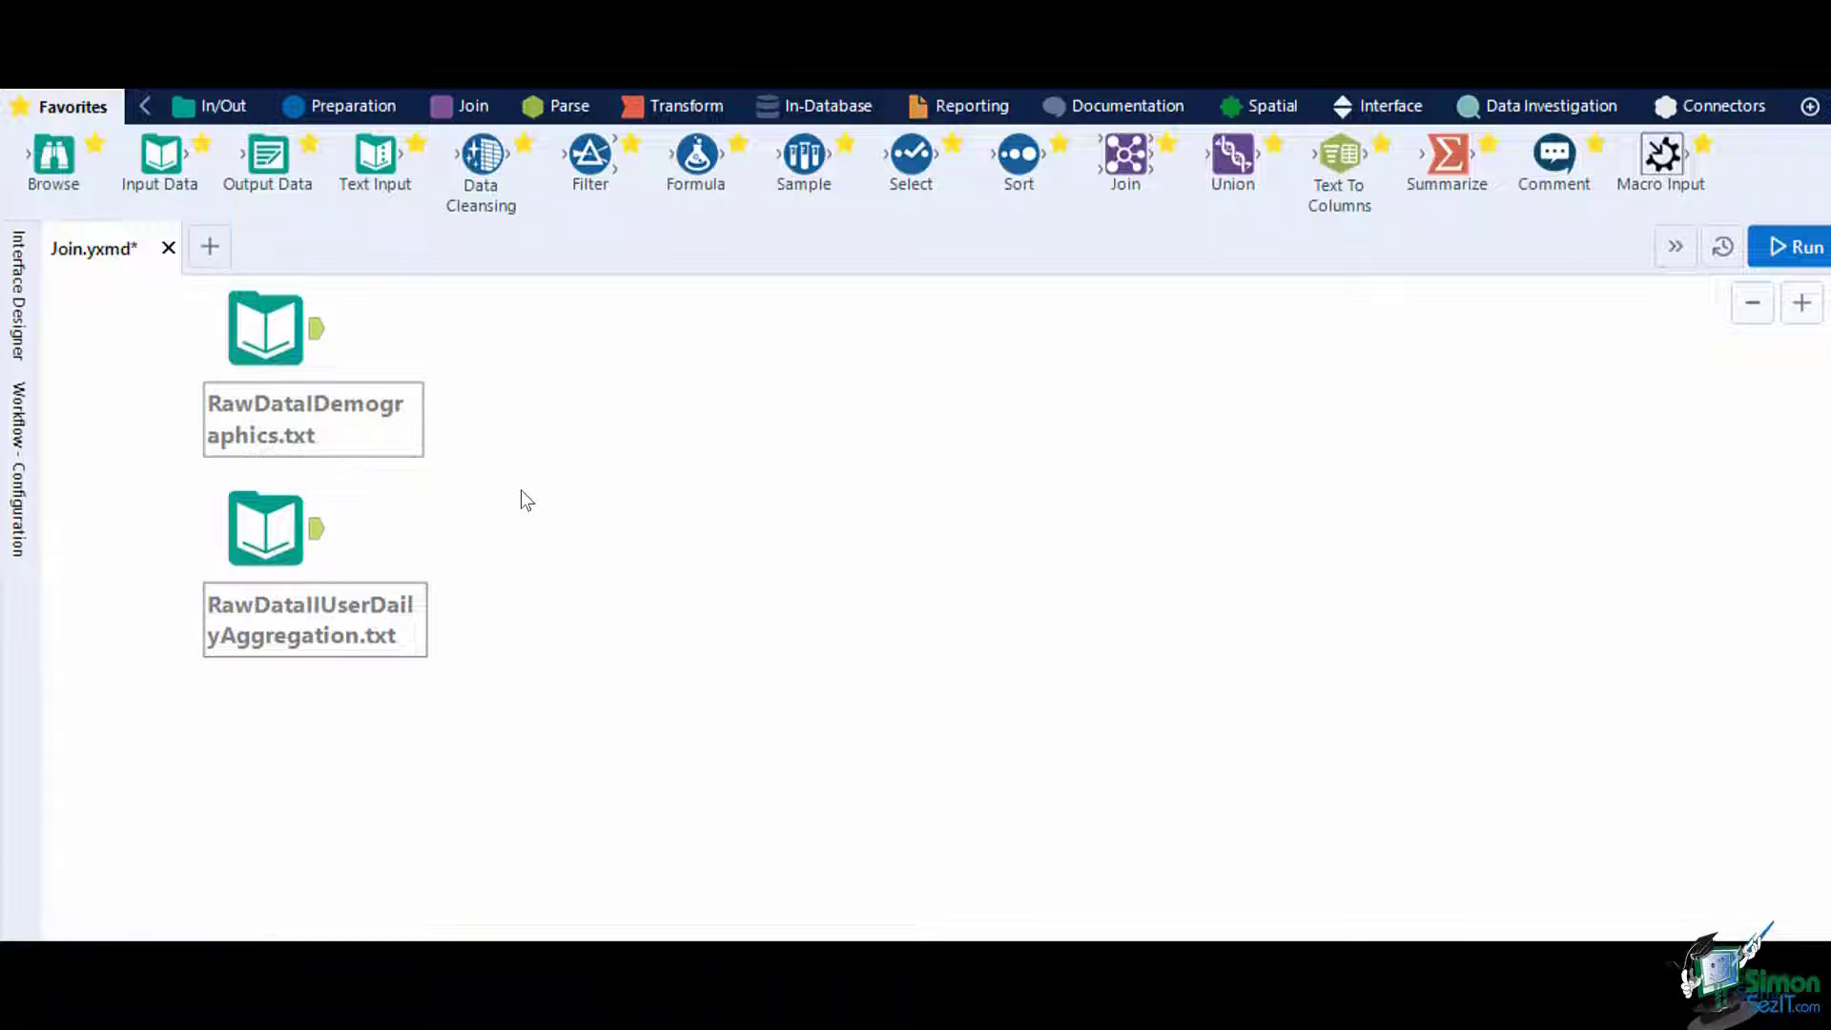
Add a Join tool fed by RawDataDemographics.txt on L and RawDataUserDailyAggregation.txt on R.
left_click(464, 106)
left_click_drag(392, 171, 646, 478)
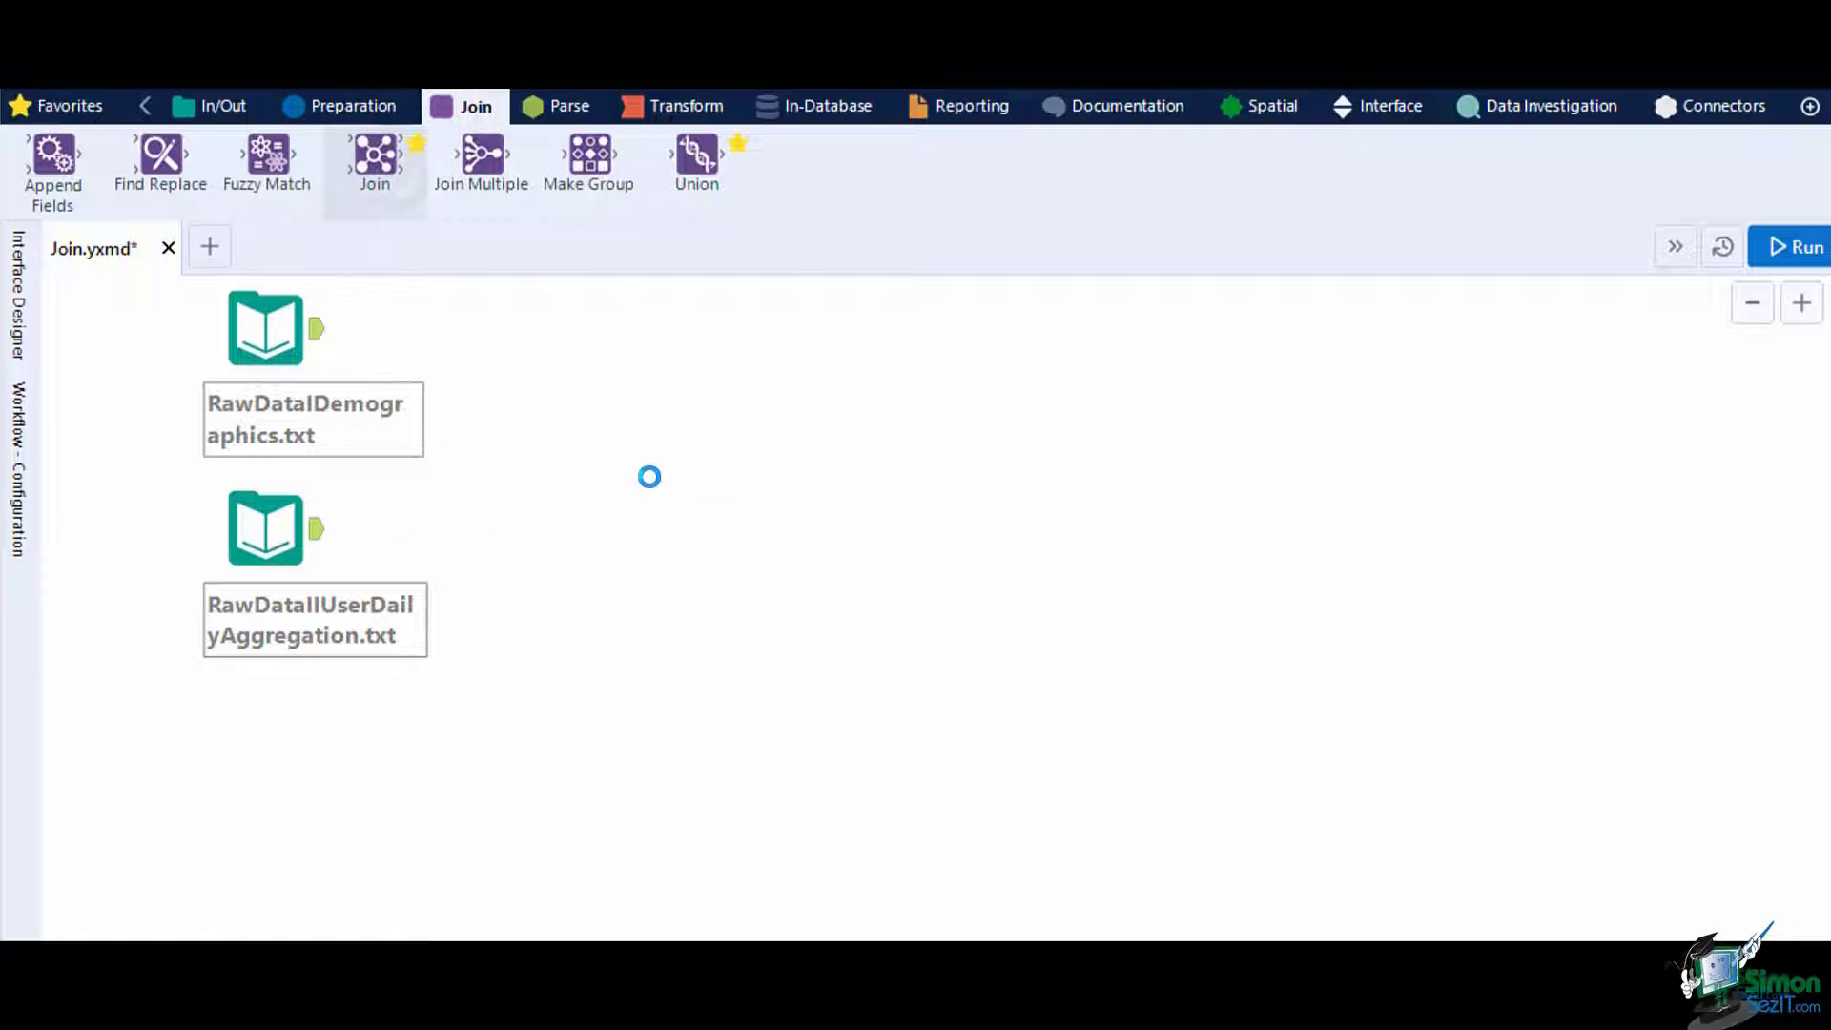
left_click(542, 477)
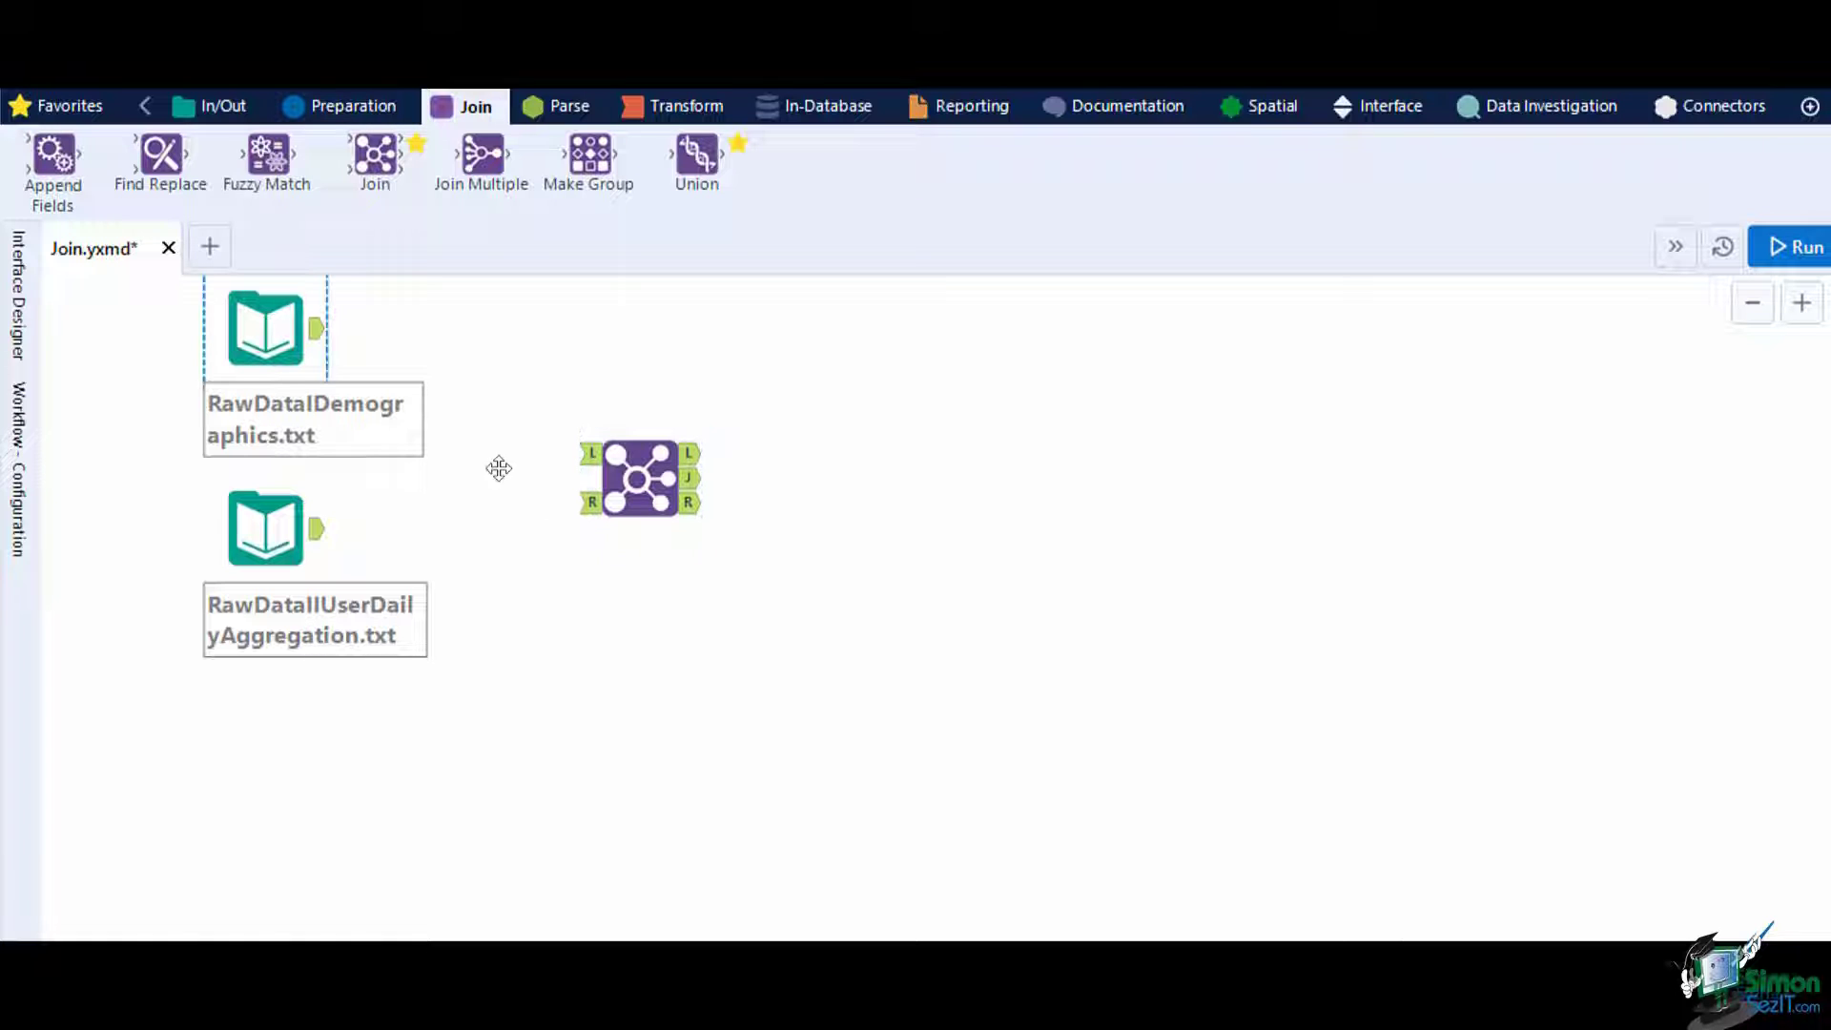
left_click_drag(321, 329, 588, 450)
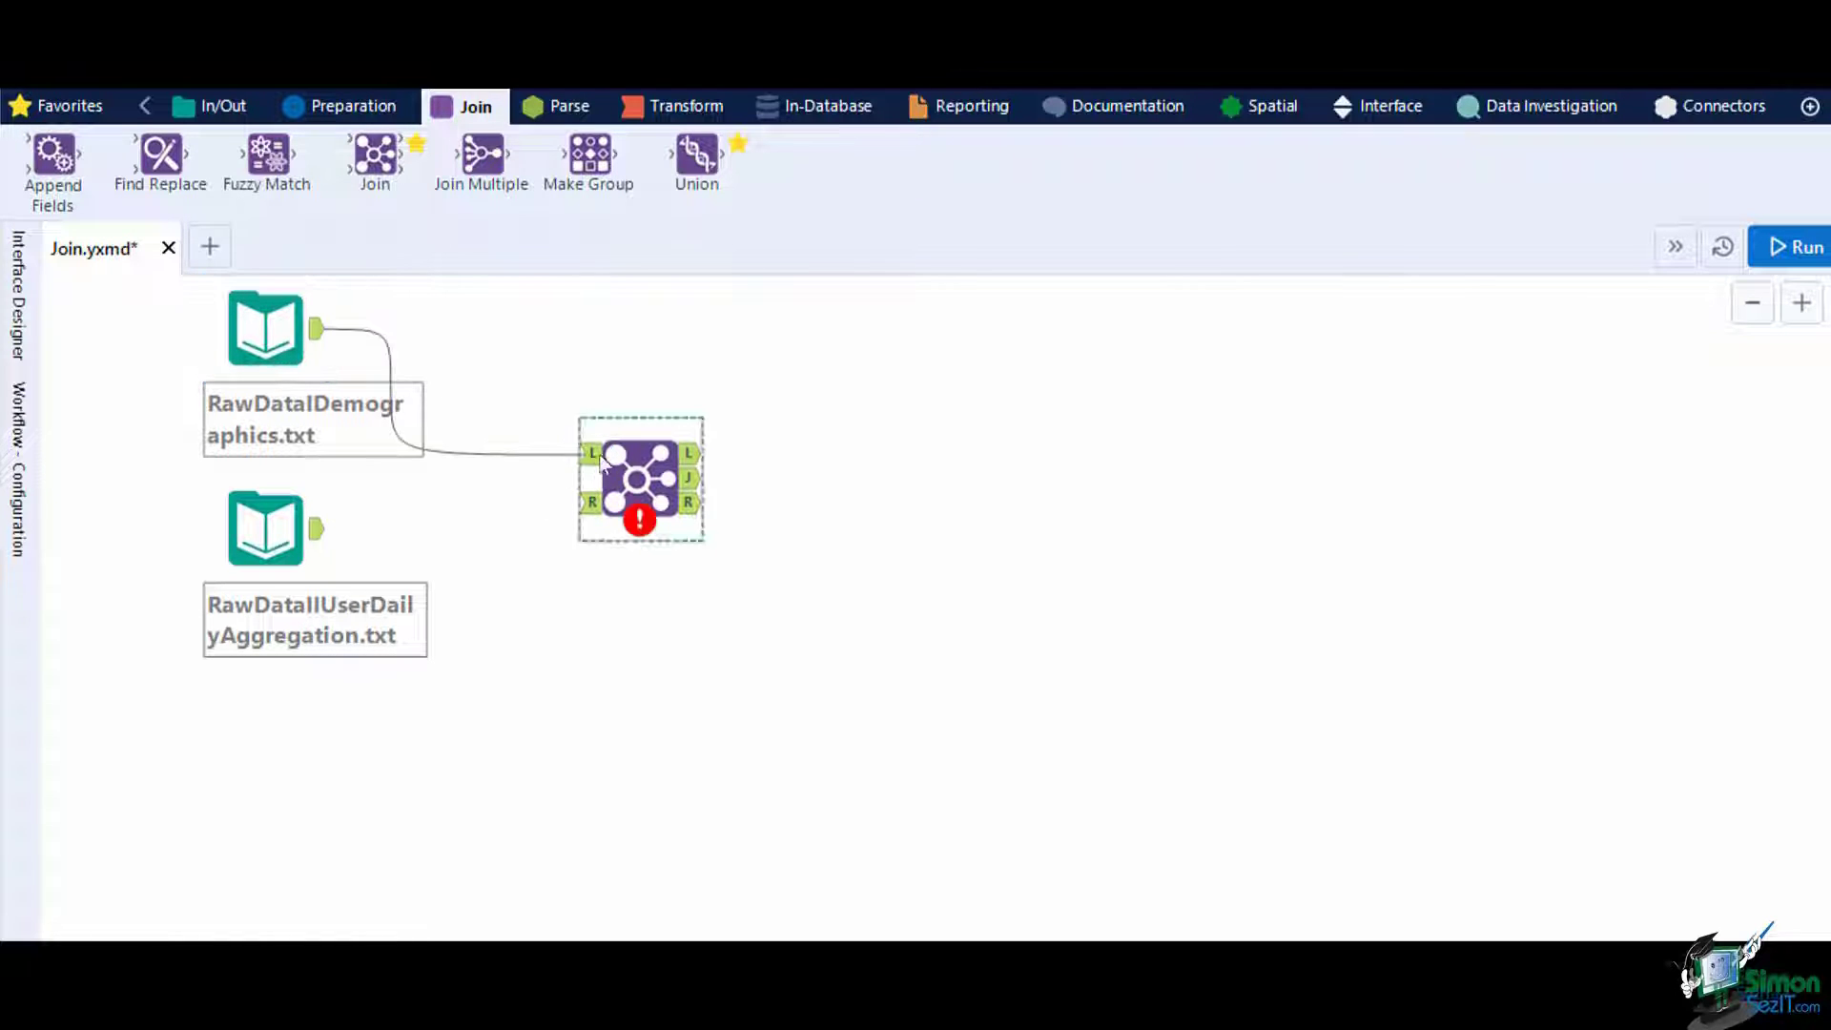
left_click_drag(319, 529, 590, 503)
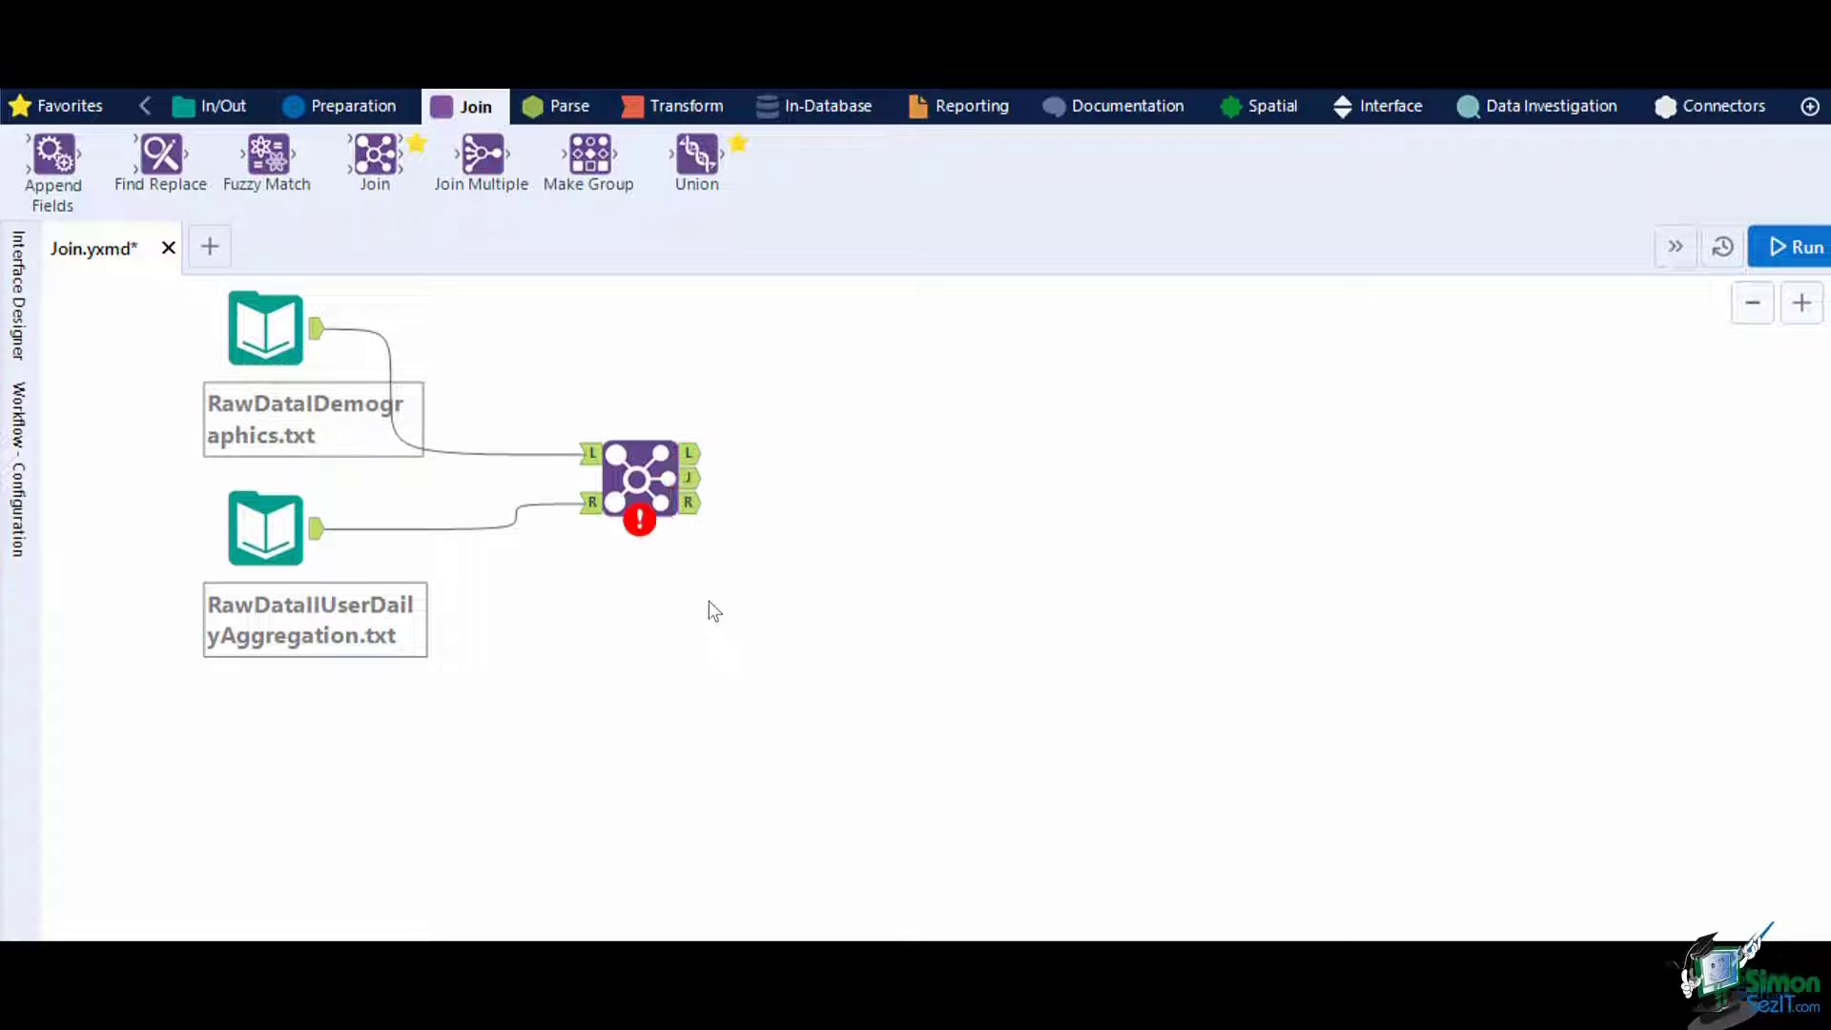
Select the erroring Join tool and expand its Configuration panel.
left_click(639, 477)
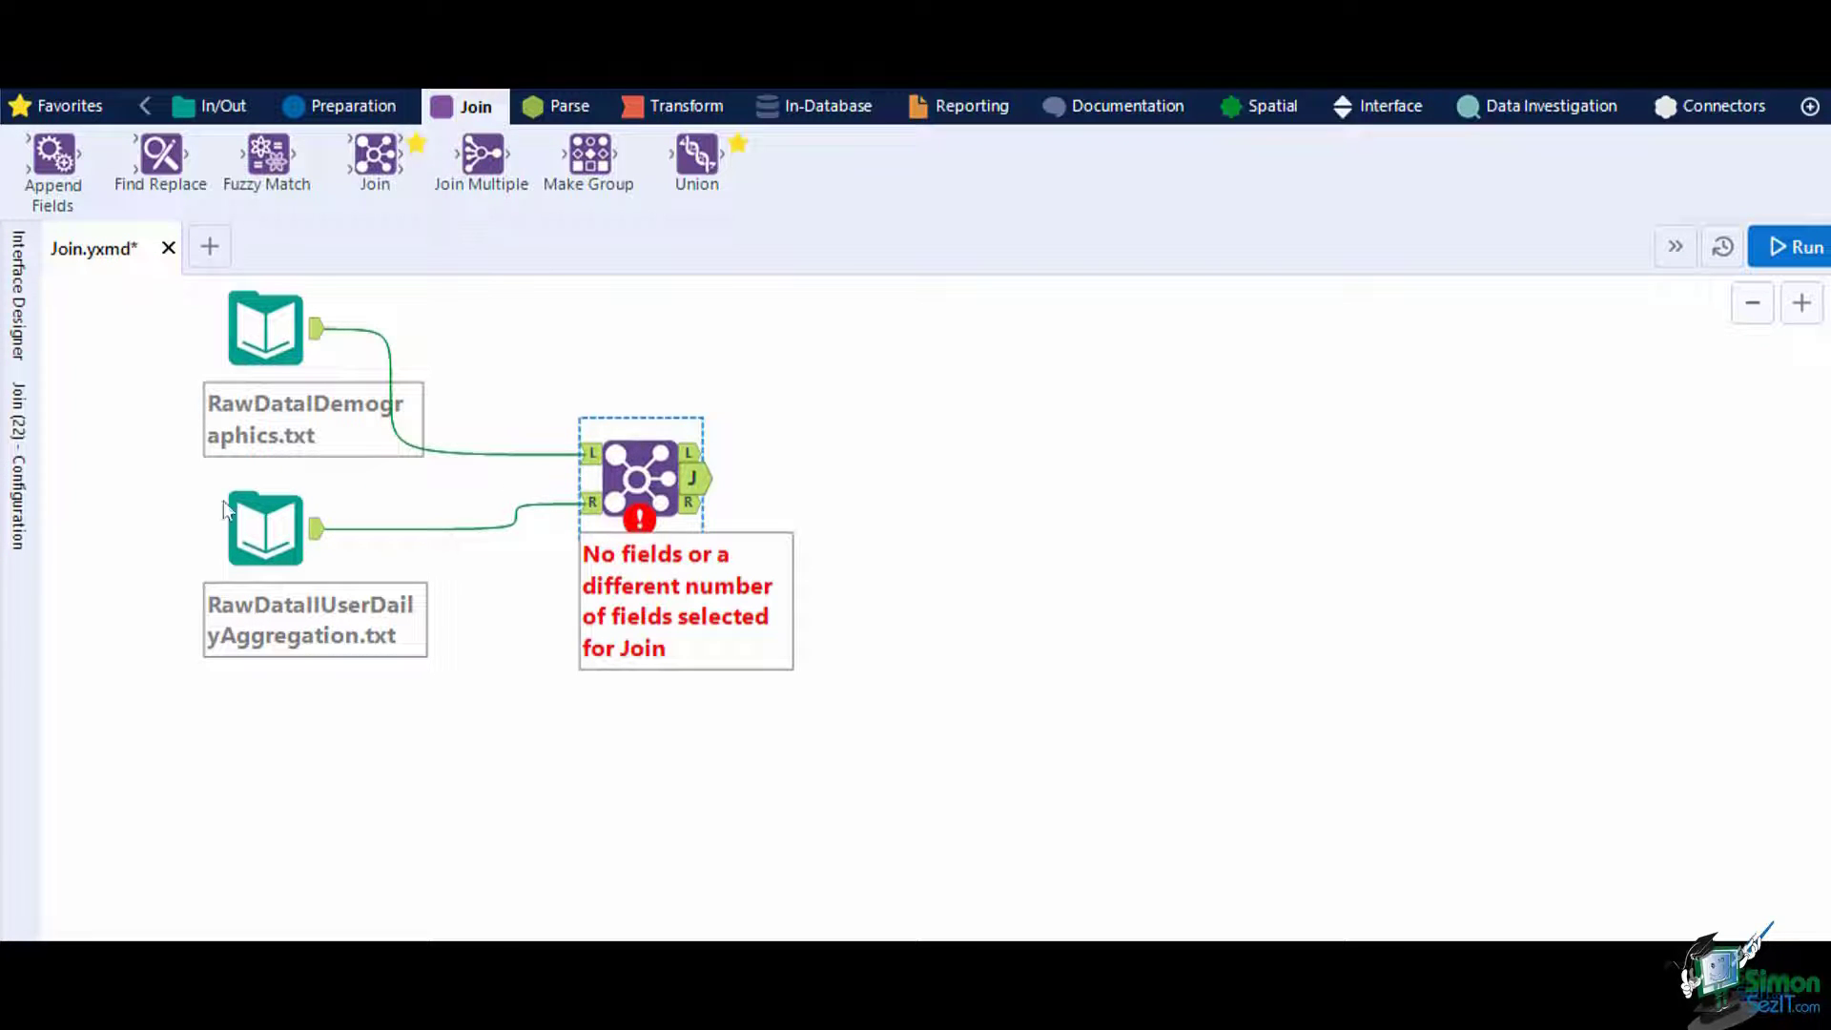
left_click(25, 509)
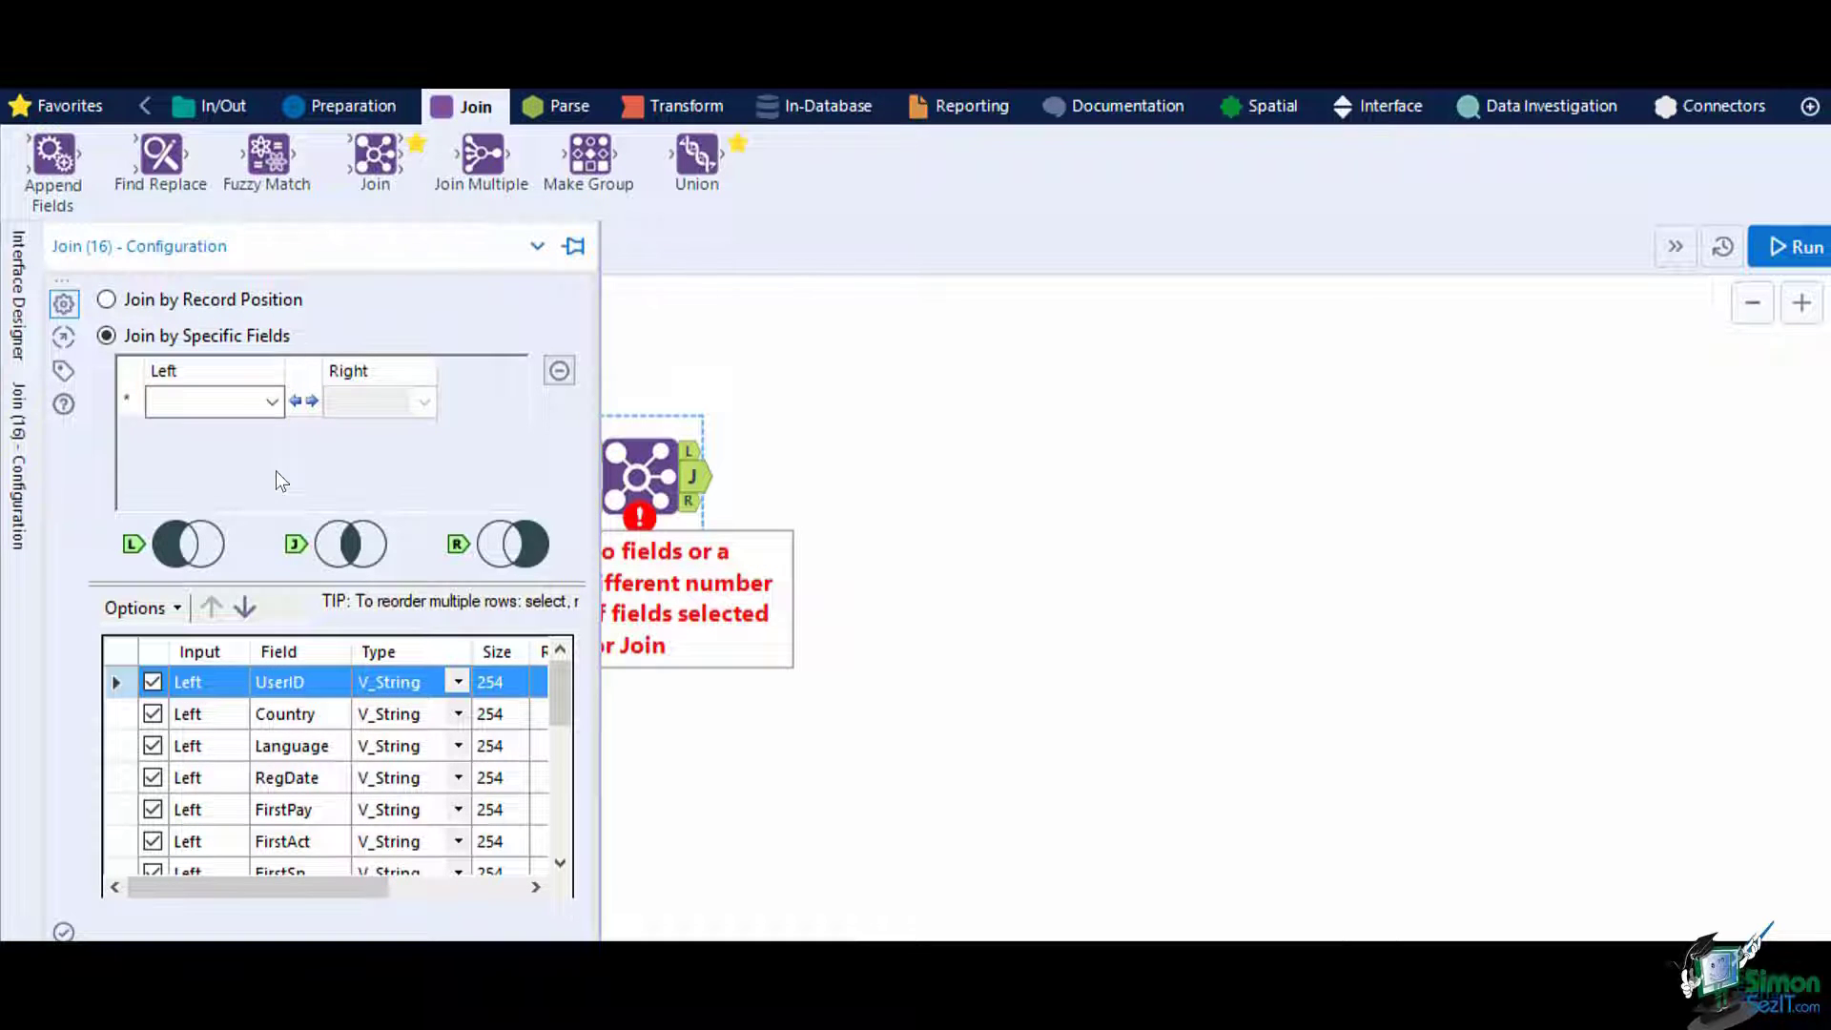
Set UserID as the Join key on both sides, leaving the second key row empty.
left_click(272, 403)
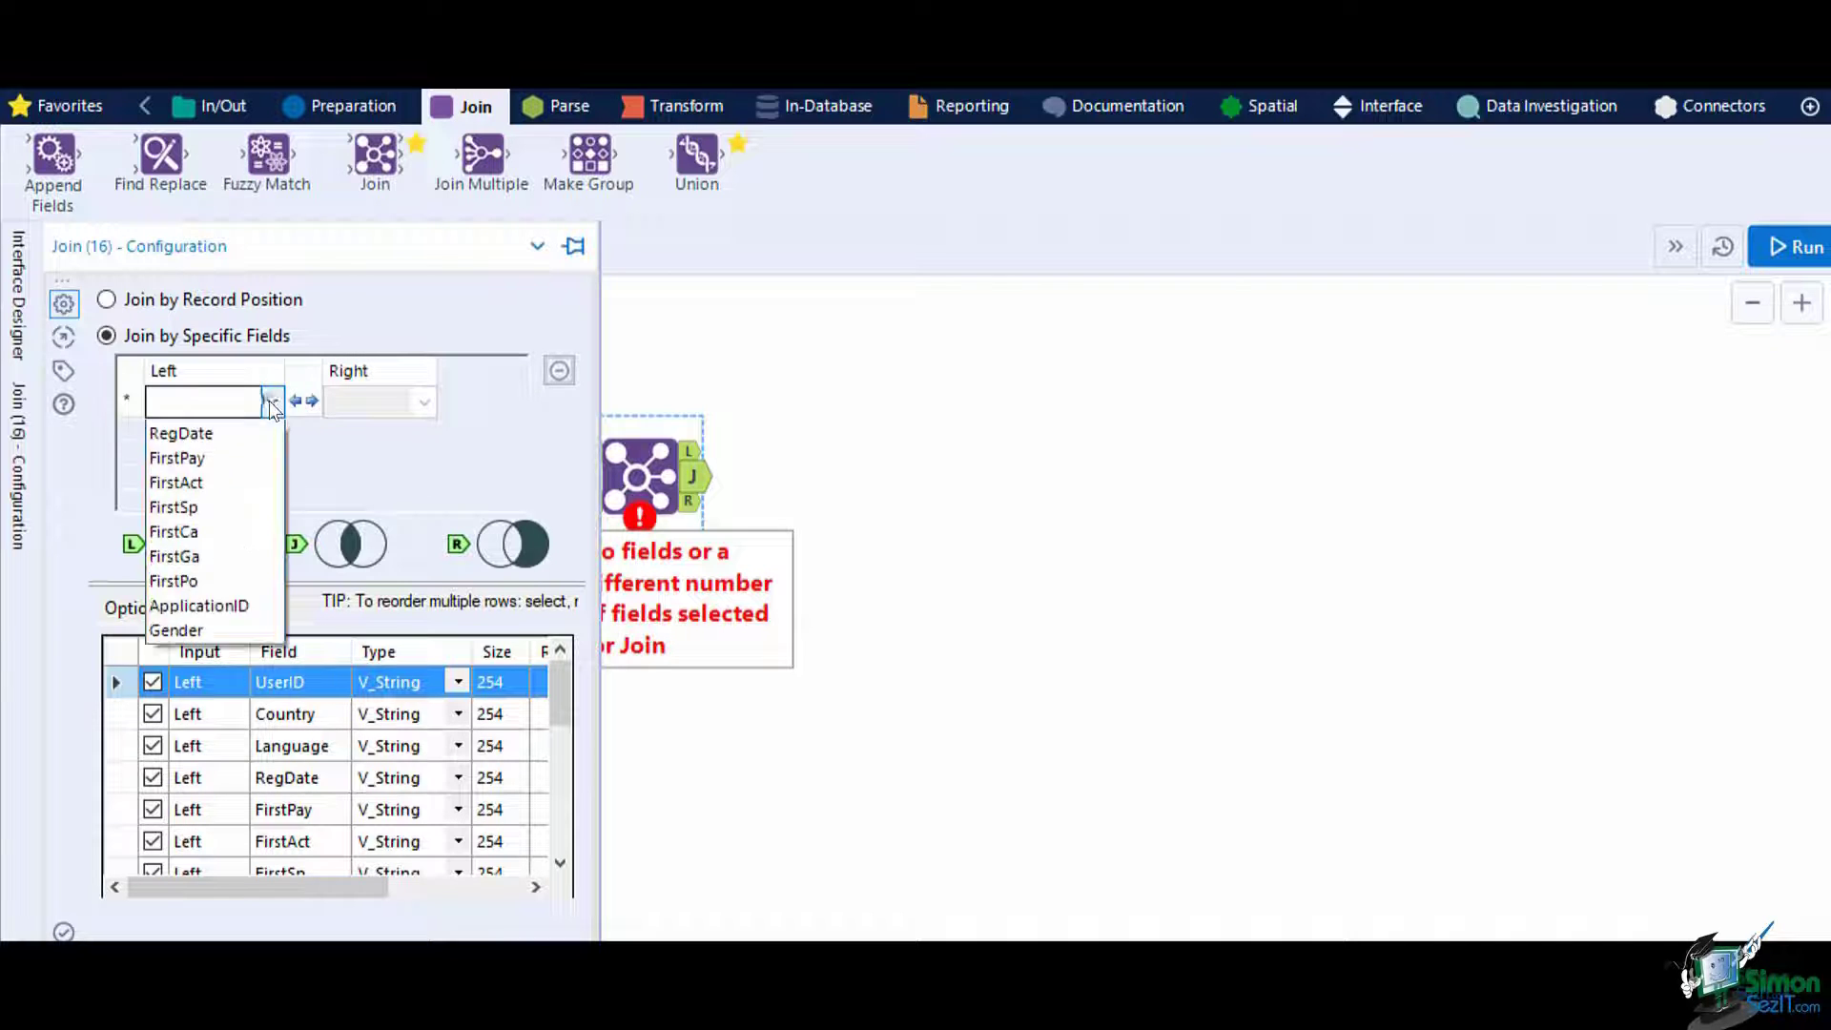
scroll(272, 405, "up", 1)
left_click(252, 432)
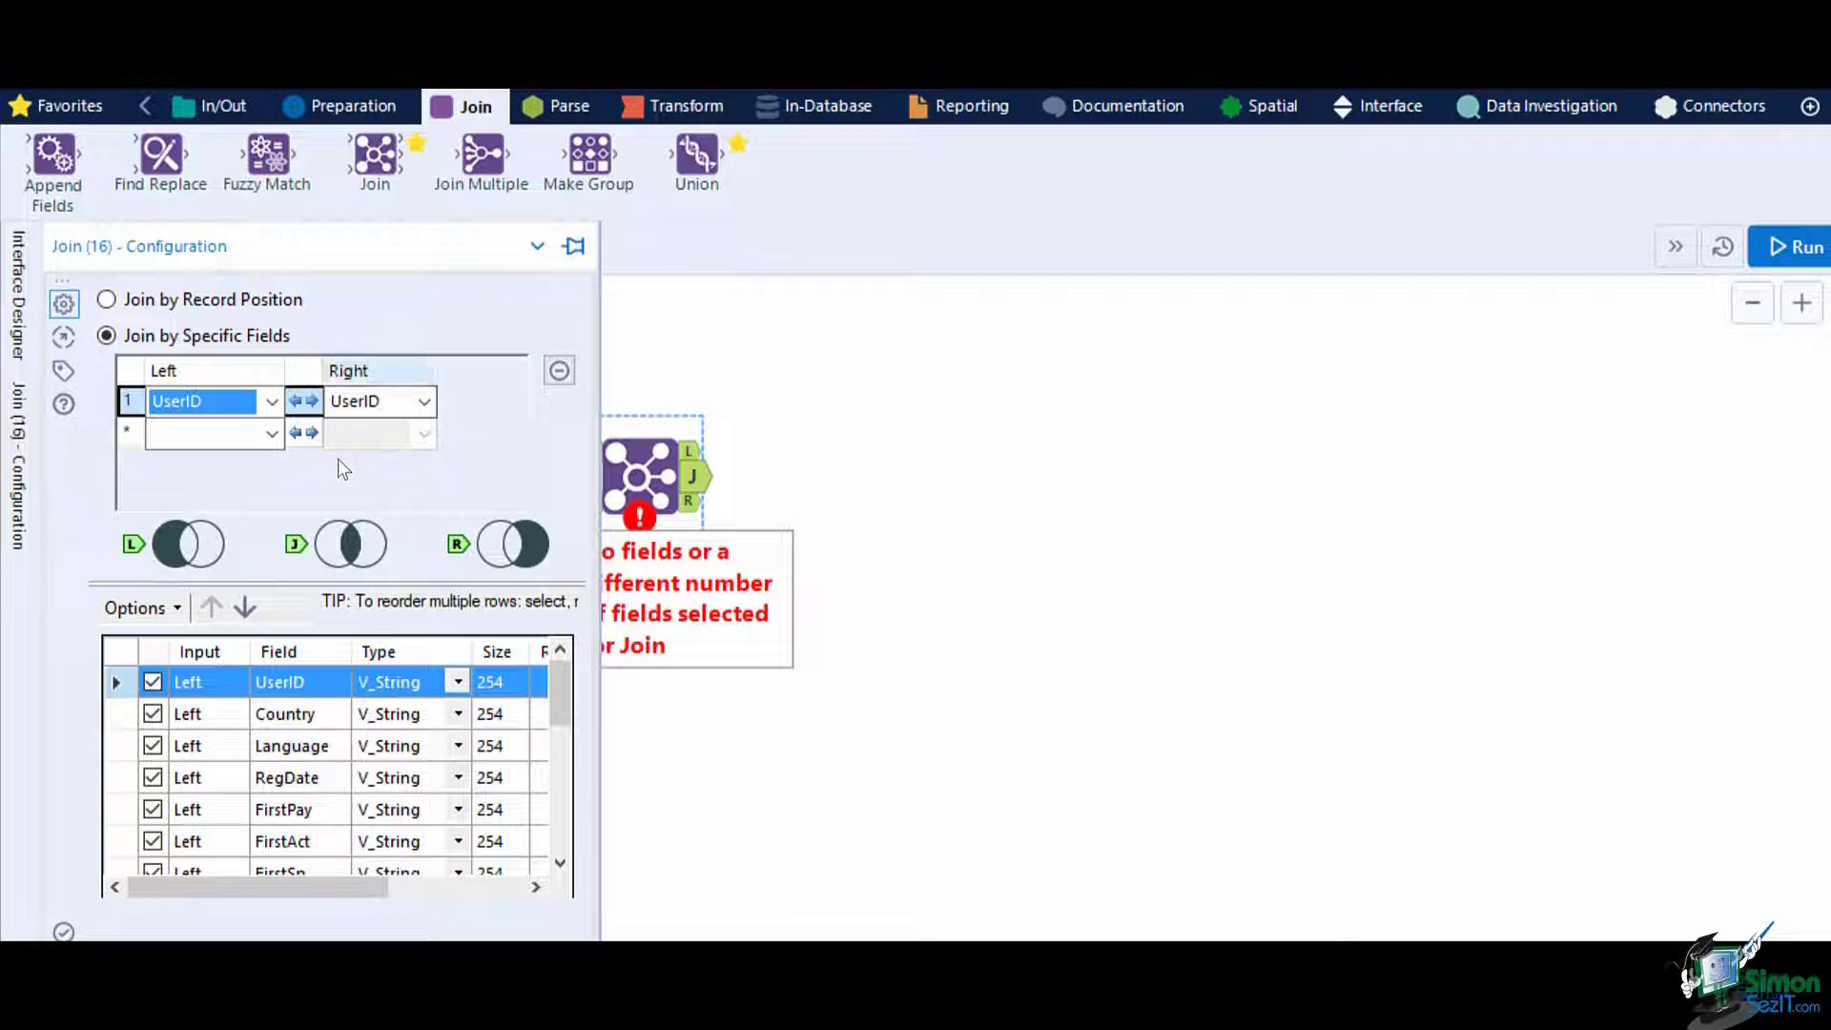
left_click(271, 434)
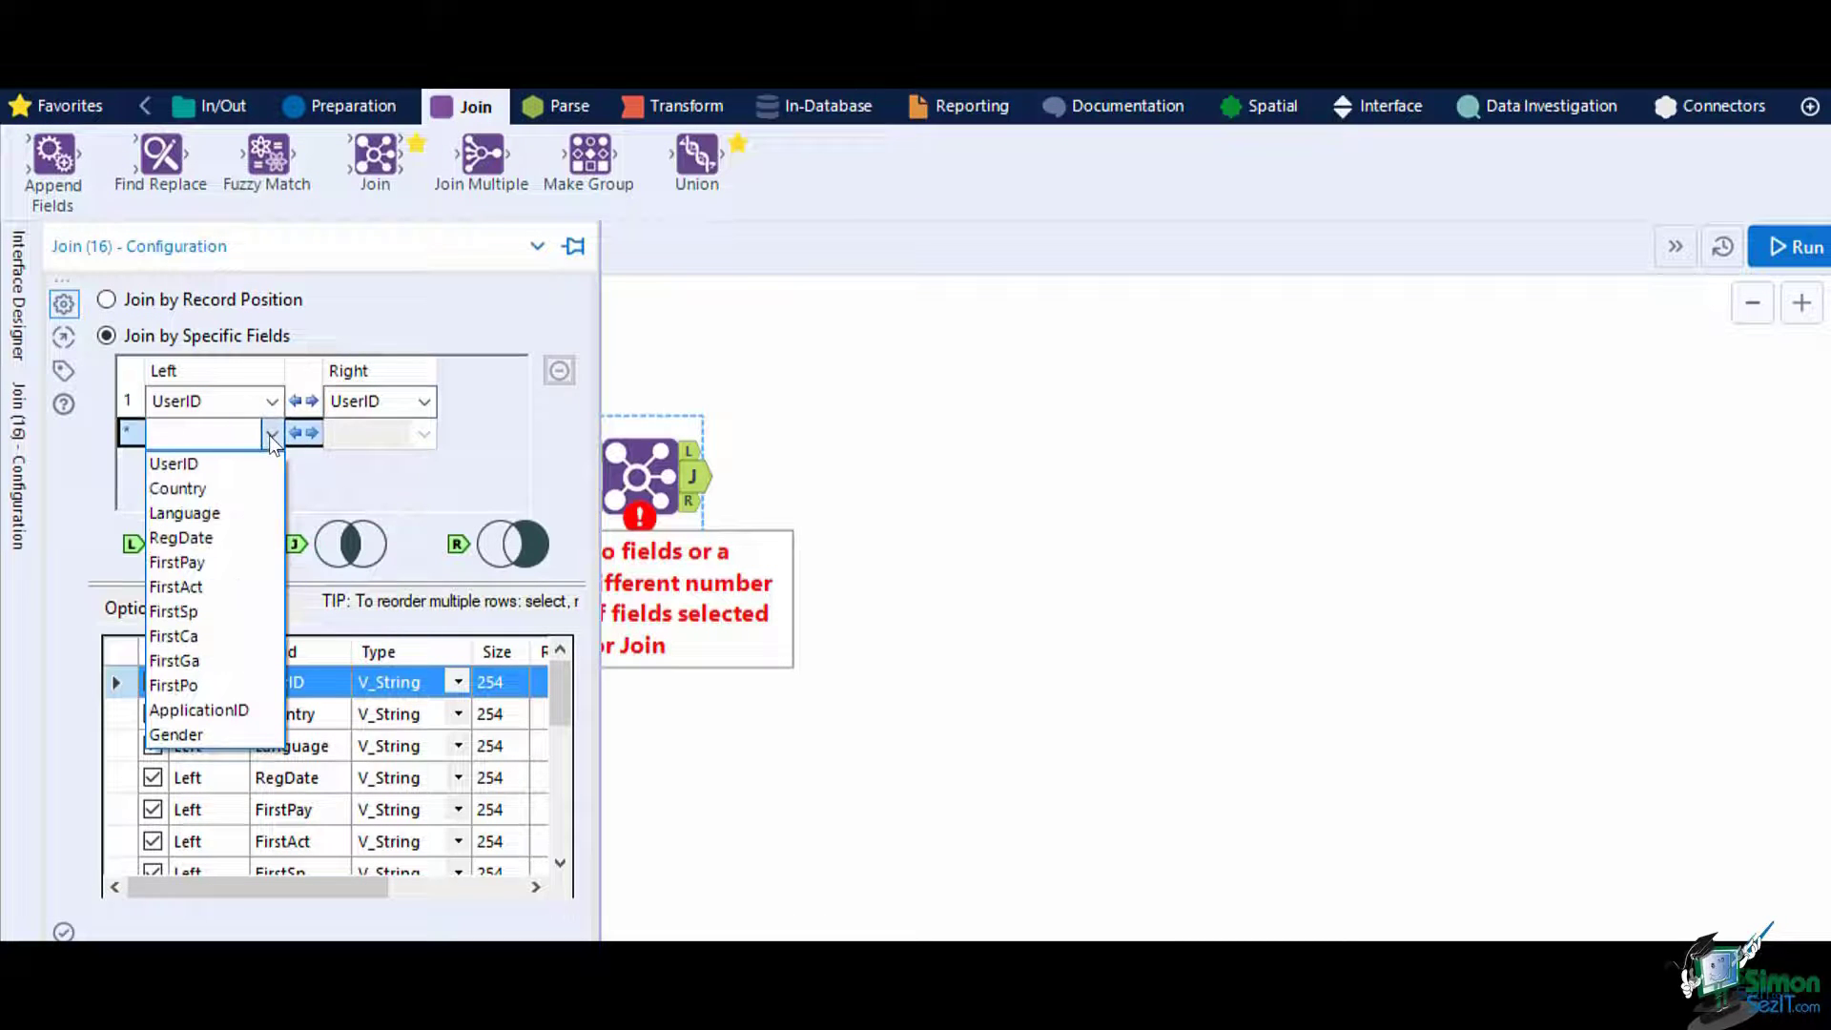
left_click(269, 435)
left_click(267, 473)
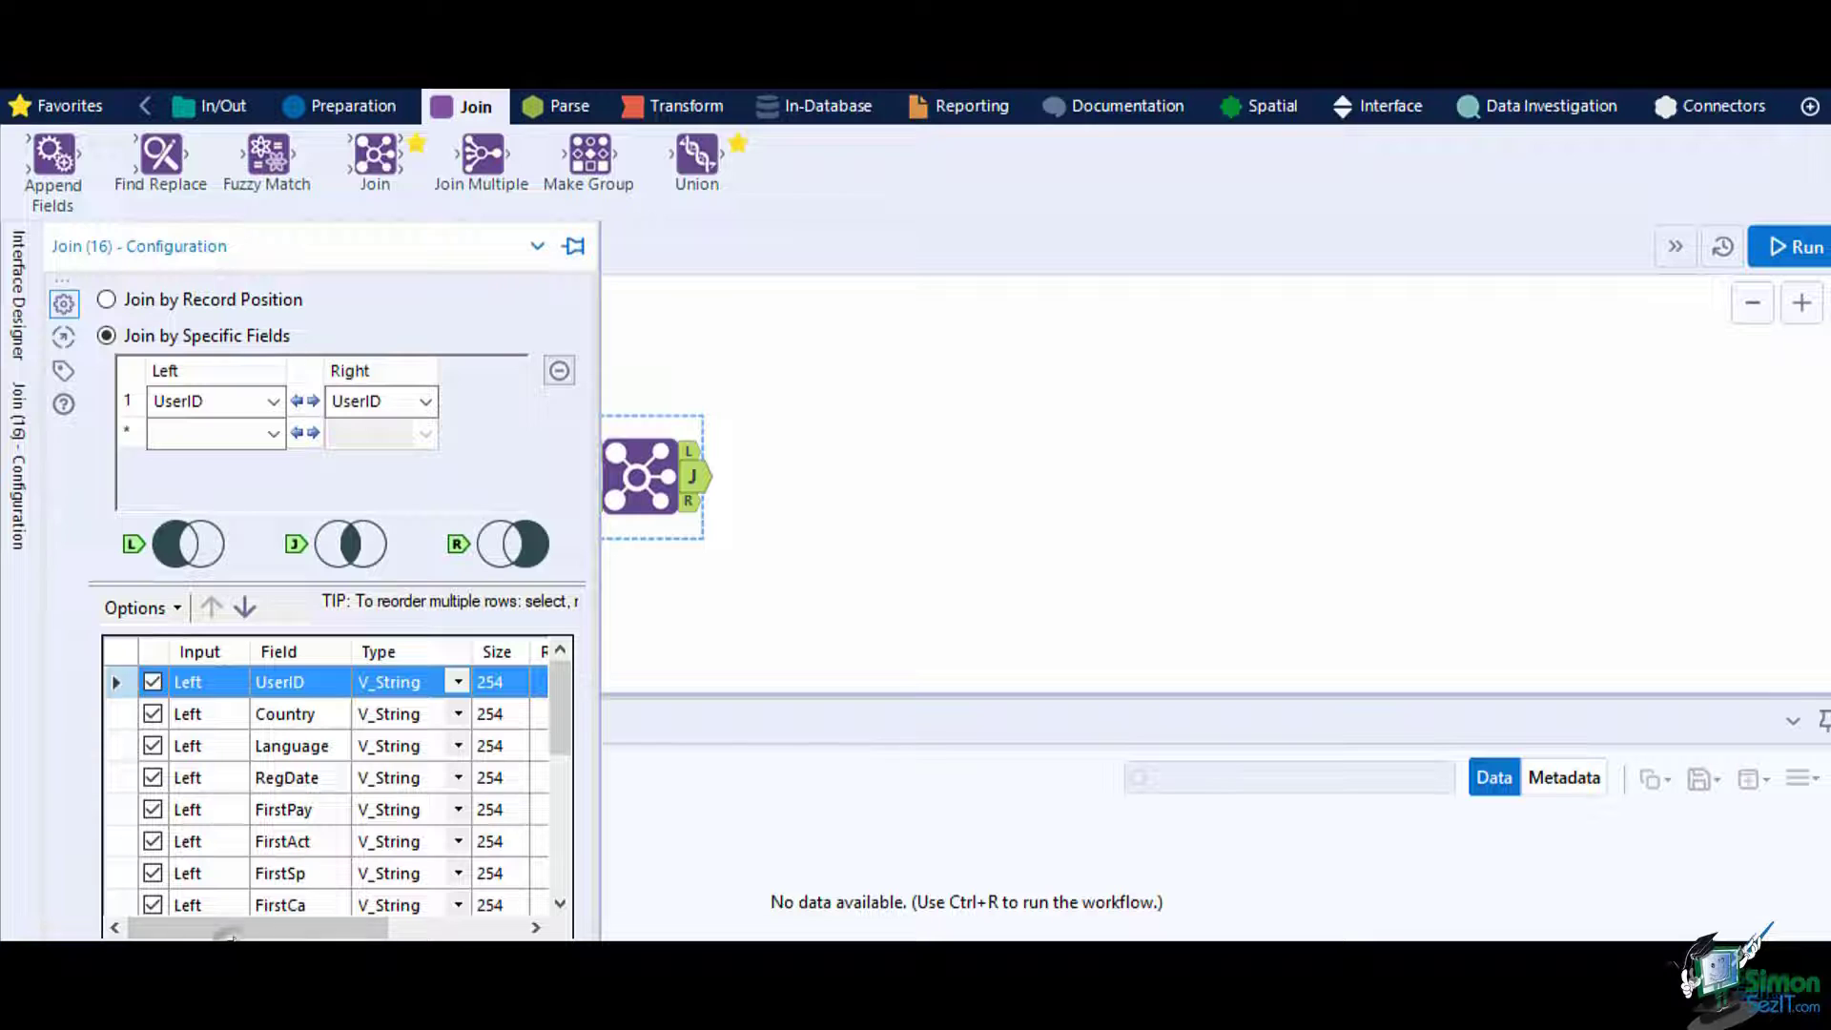
Scroll the Join field grid and uncheck Right_UserID to drop the duplicate key.
left_click_drag(232, 938, 299, 938)
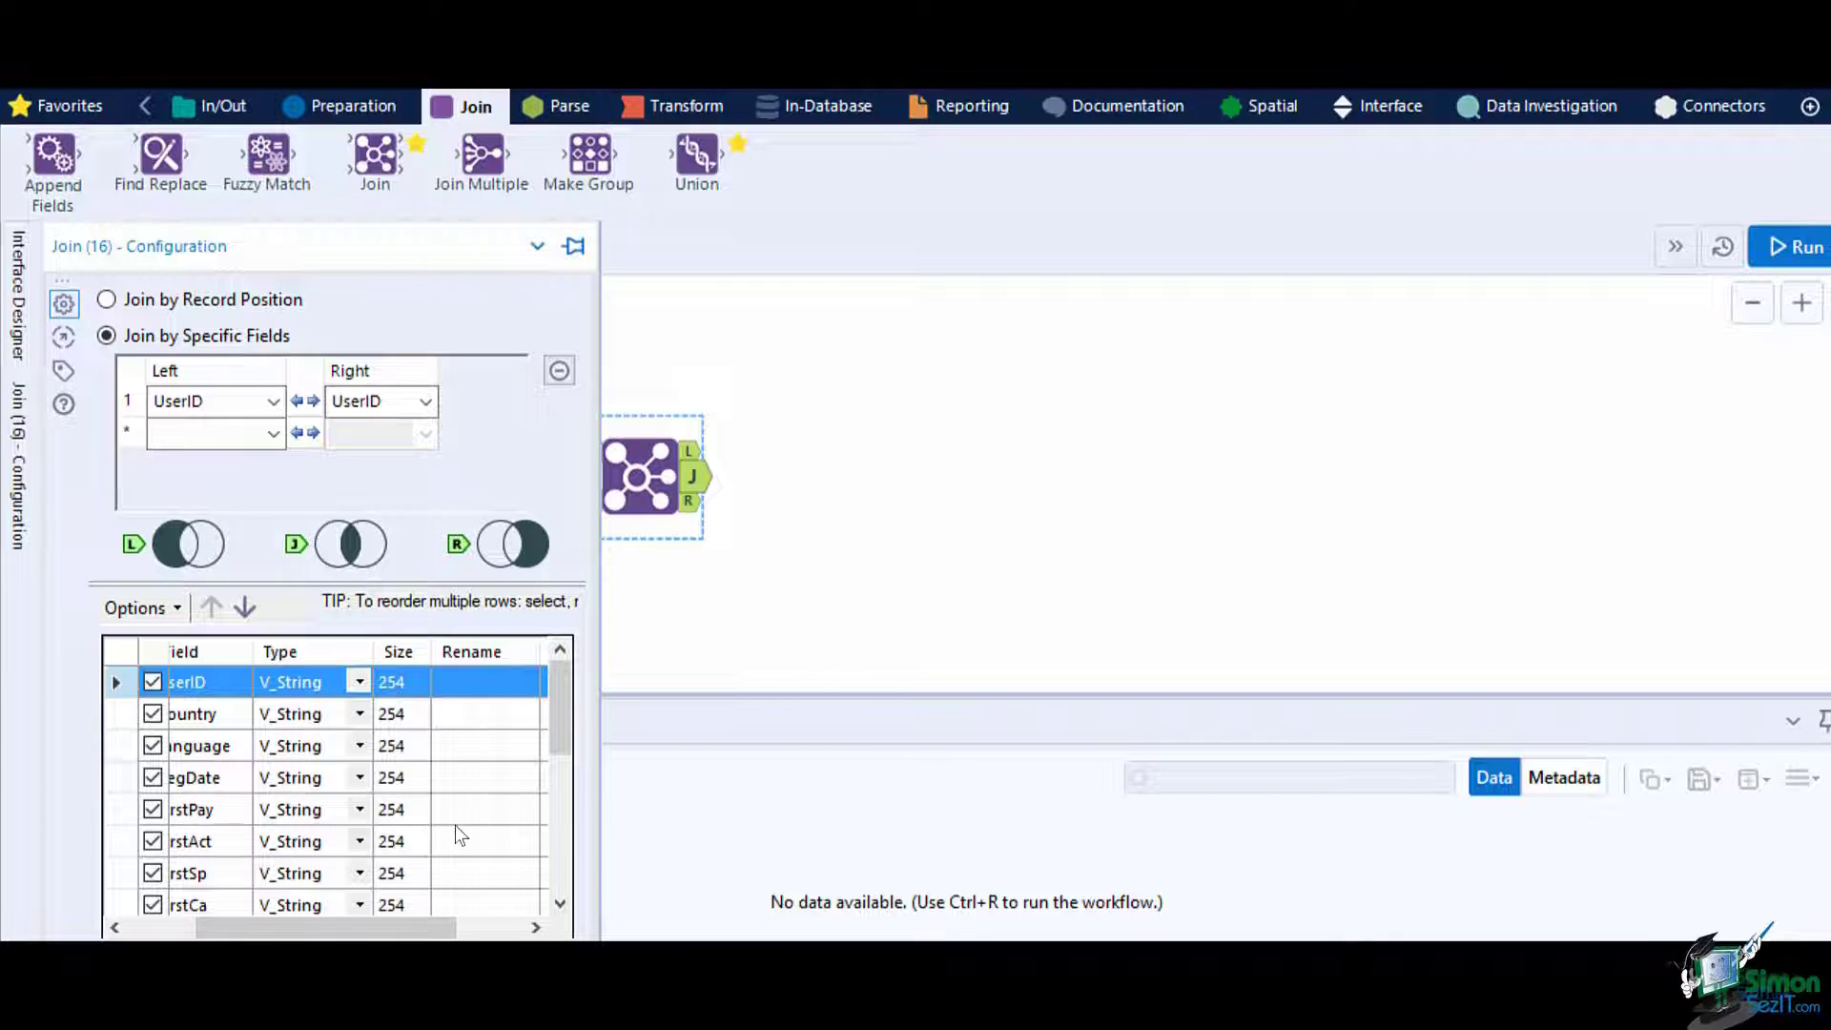
left_click_drag(563, 754, 568, 844)
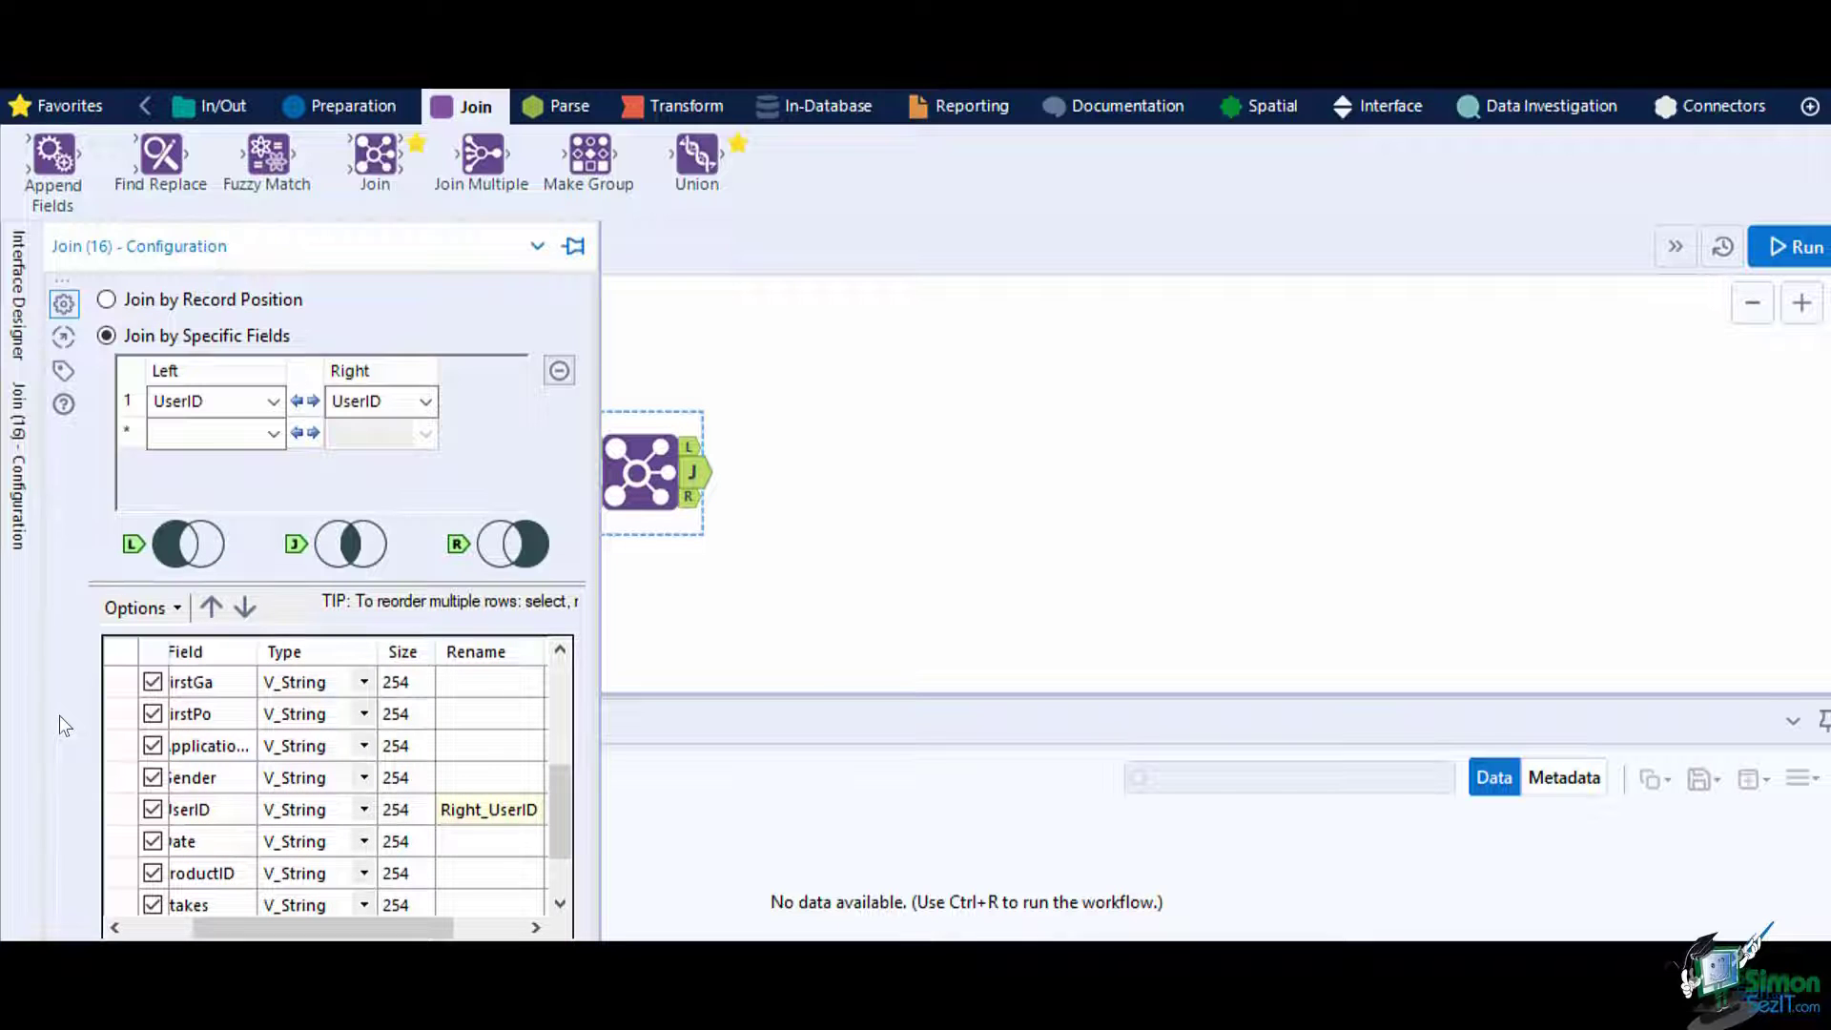
left_click(149, 813)
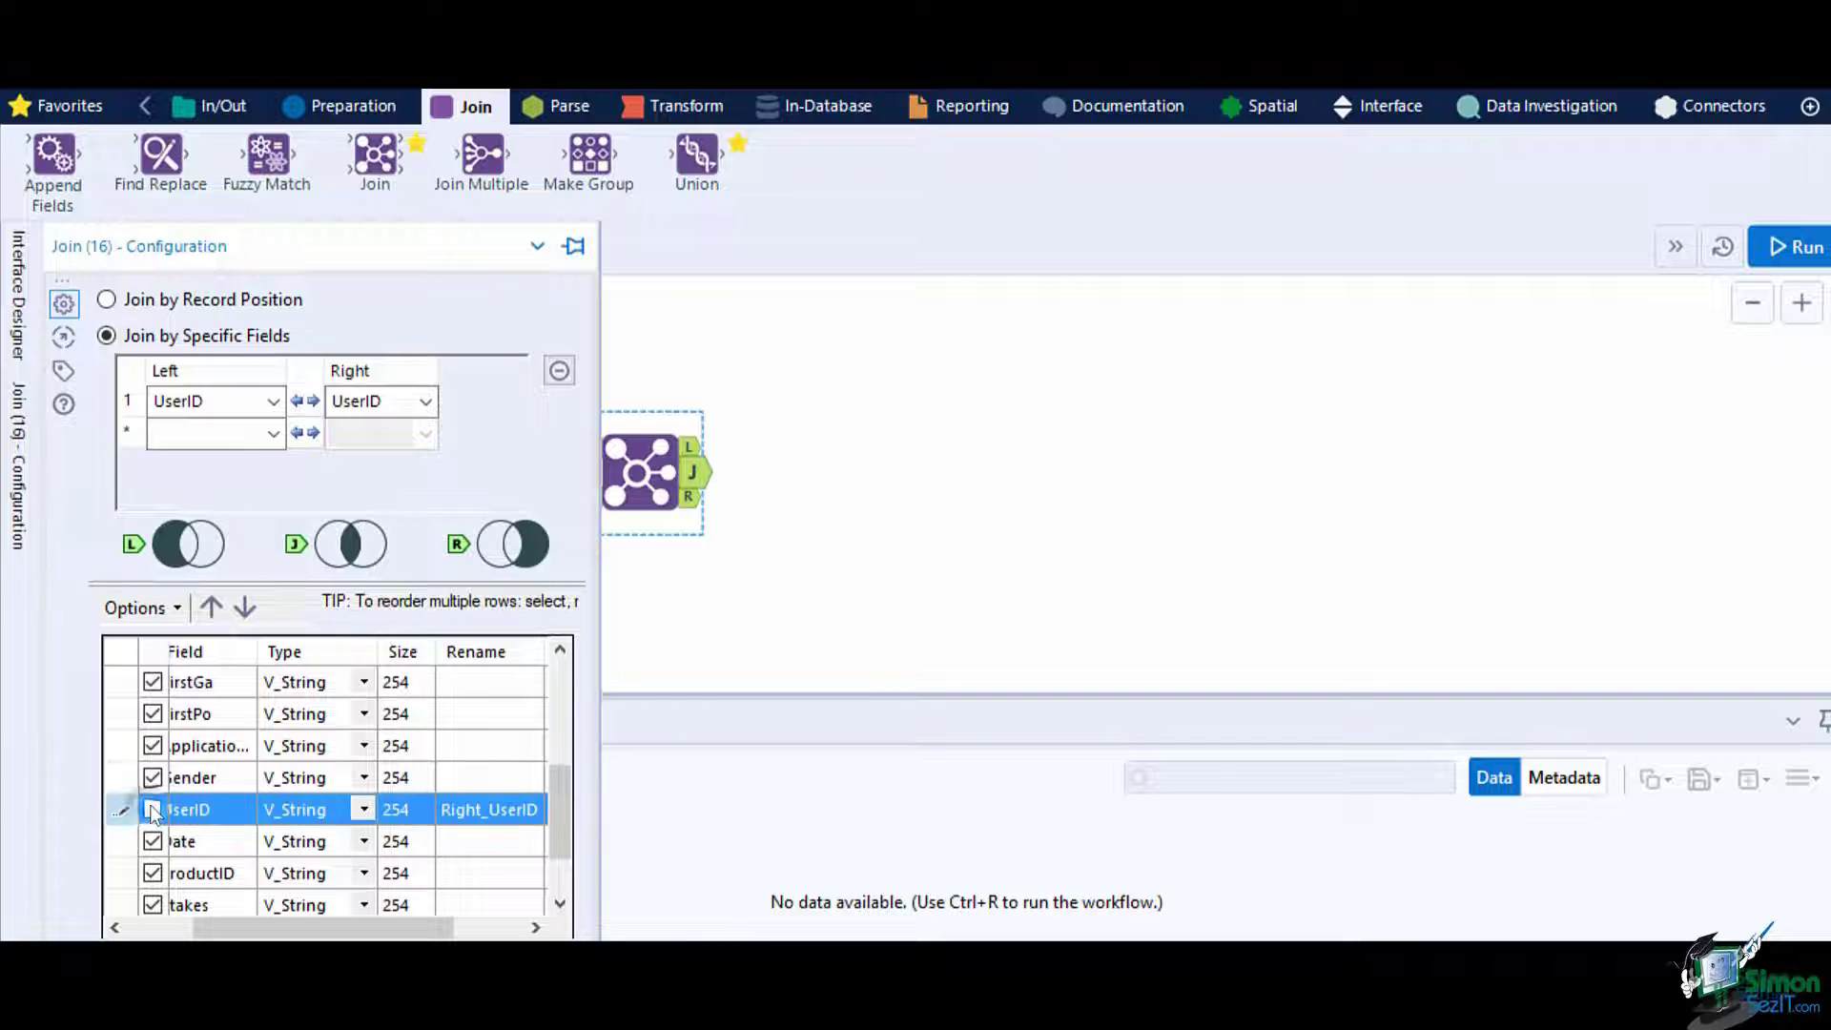
Attach Browse tools to the Join's L, J and R outputs and run the workflow.
left_click(700, 653)
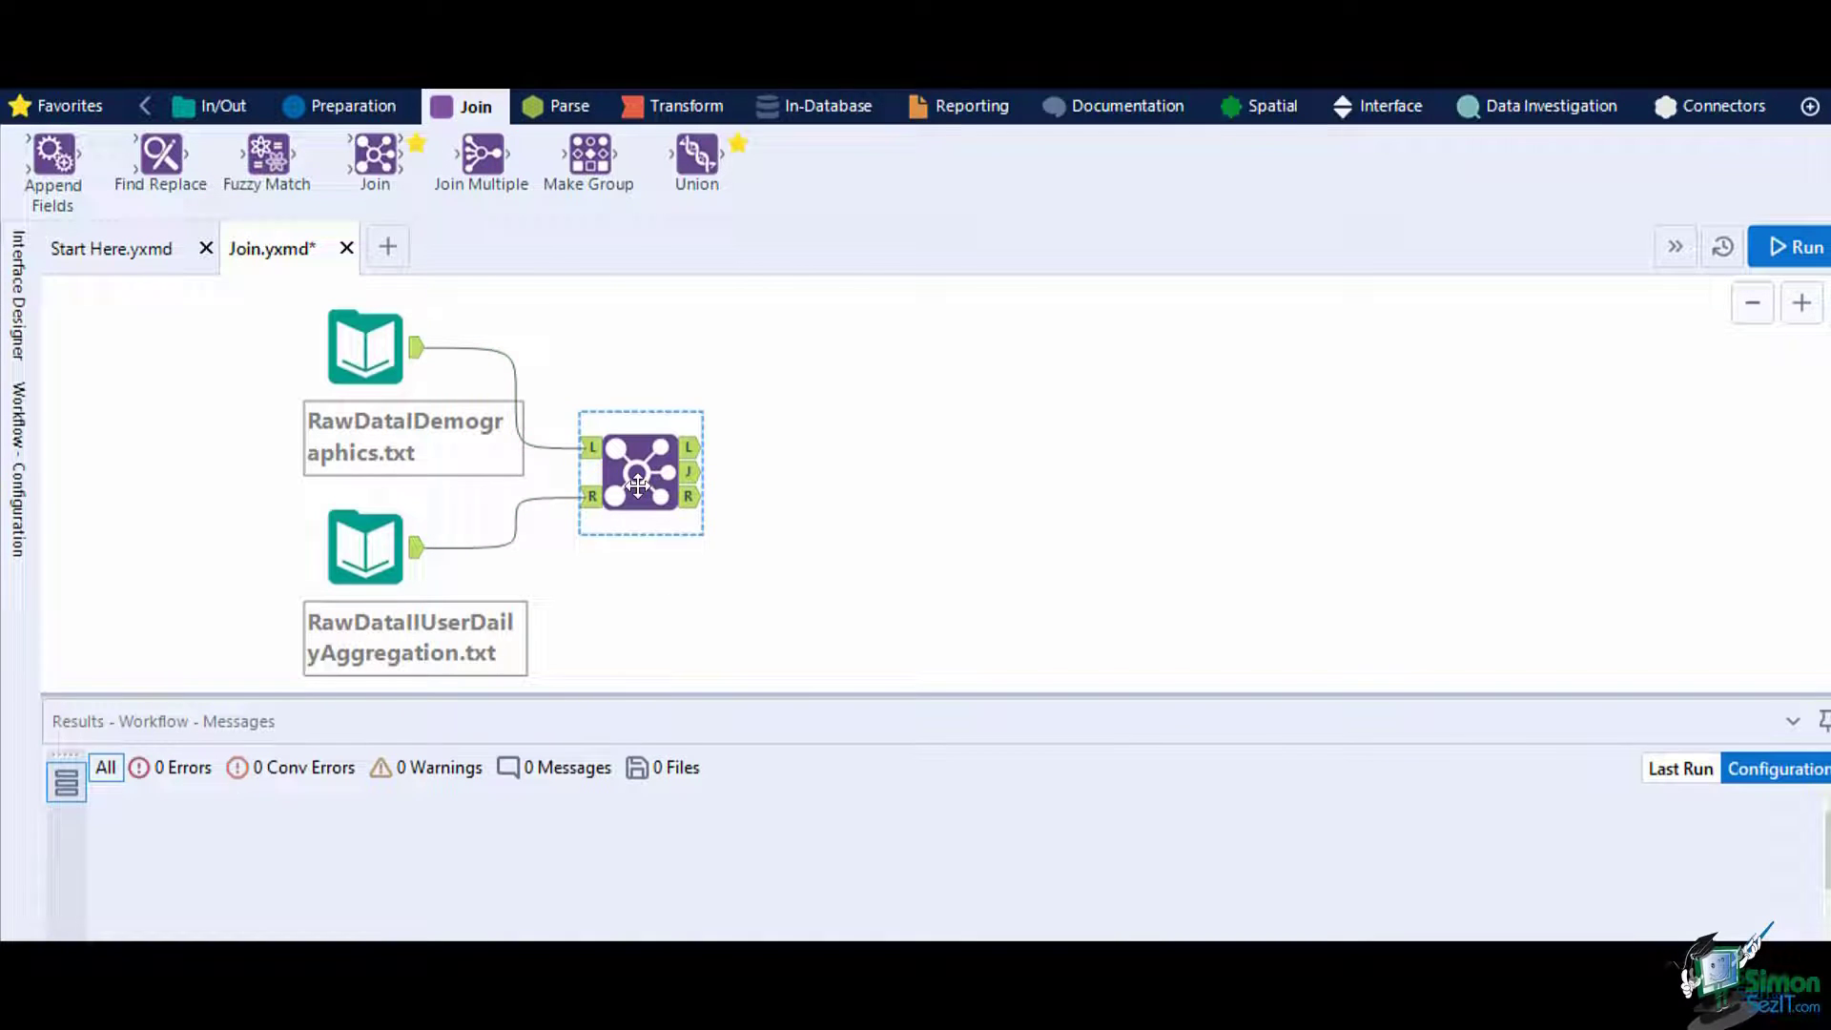
left_click(637, 485)
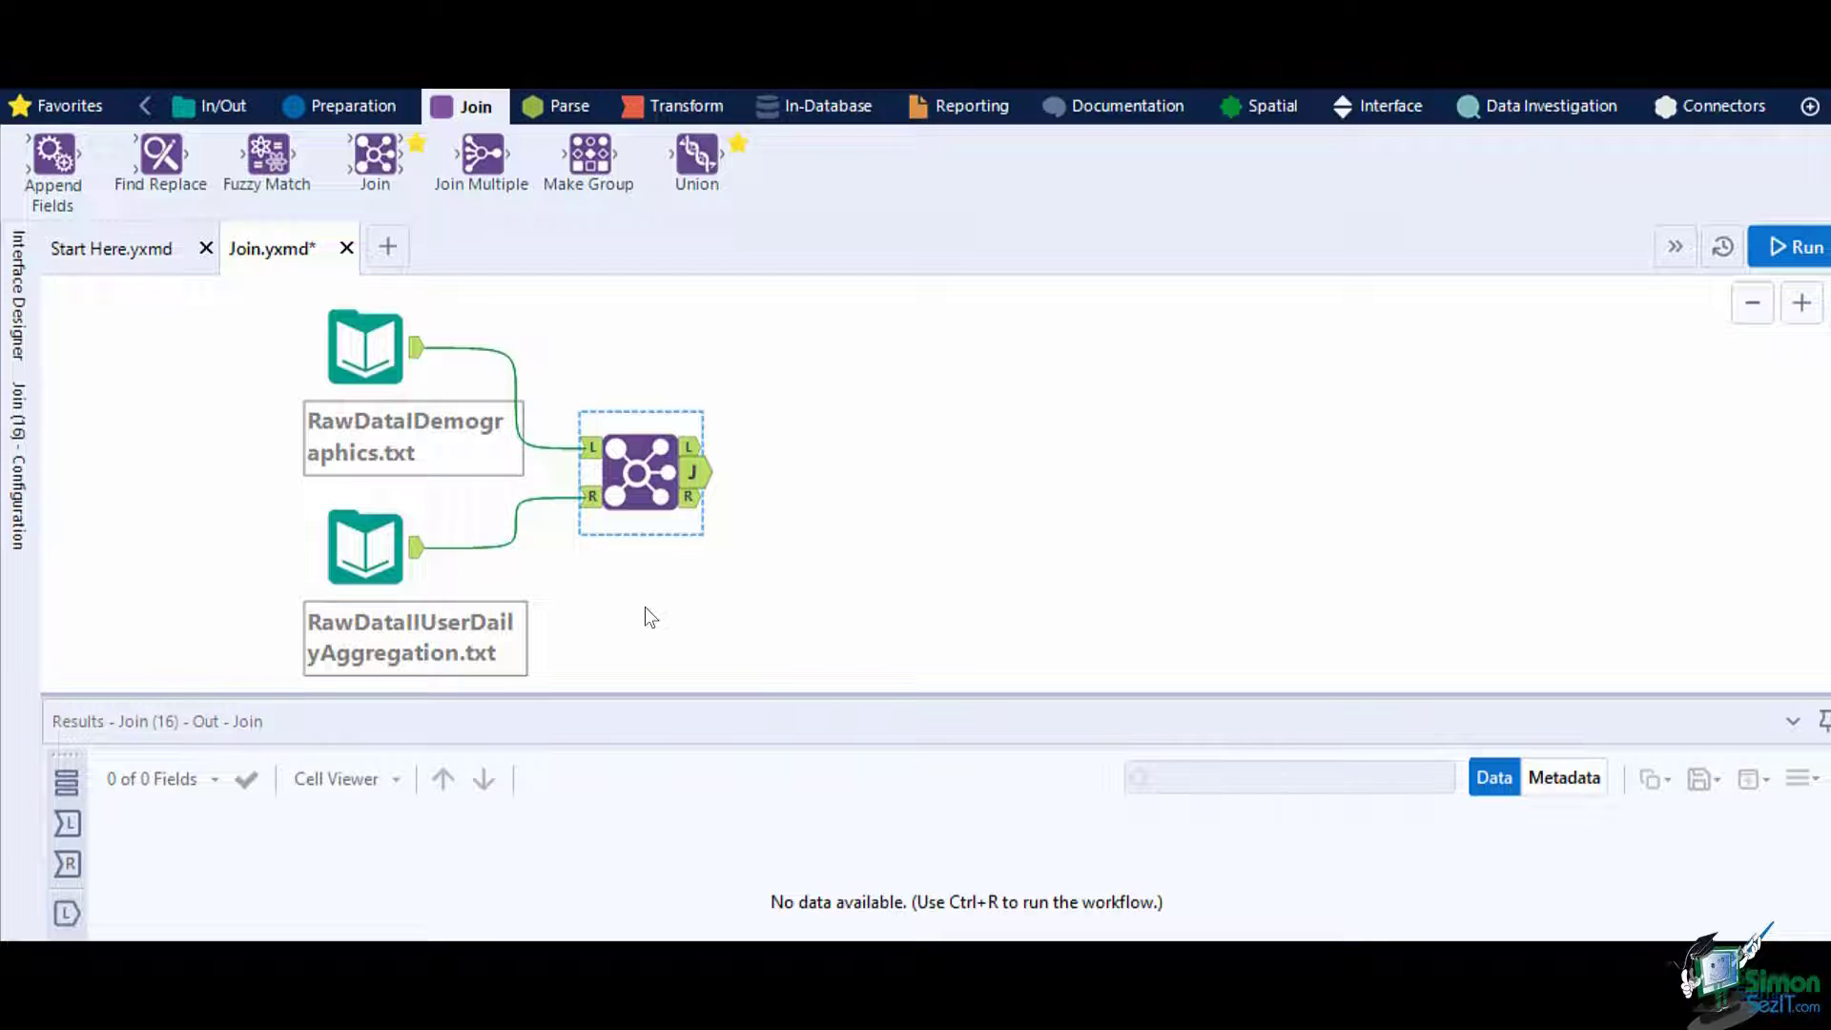
key("ctrl+shift+b")
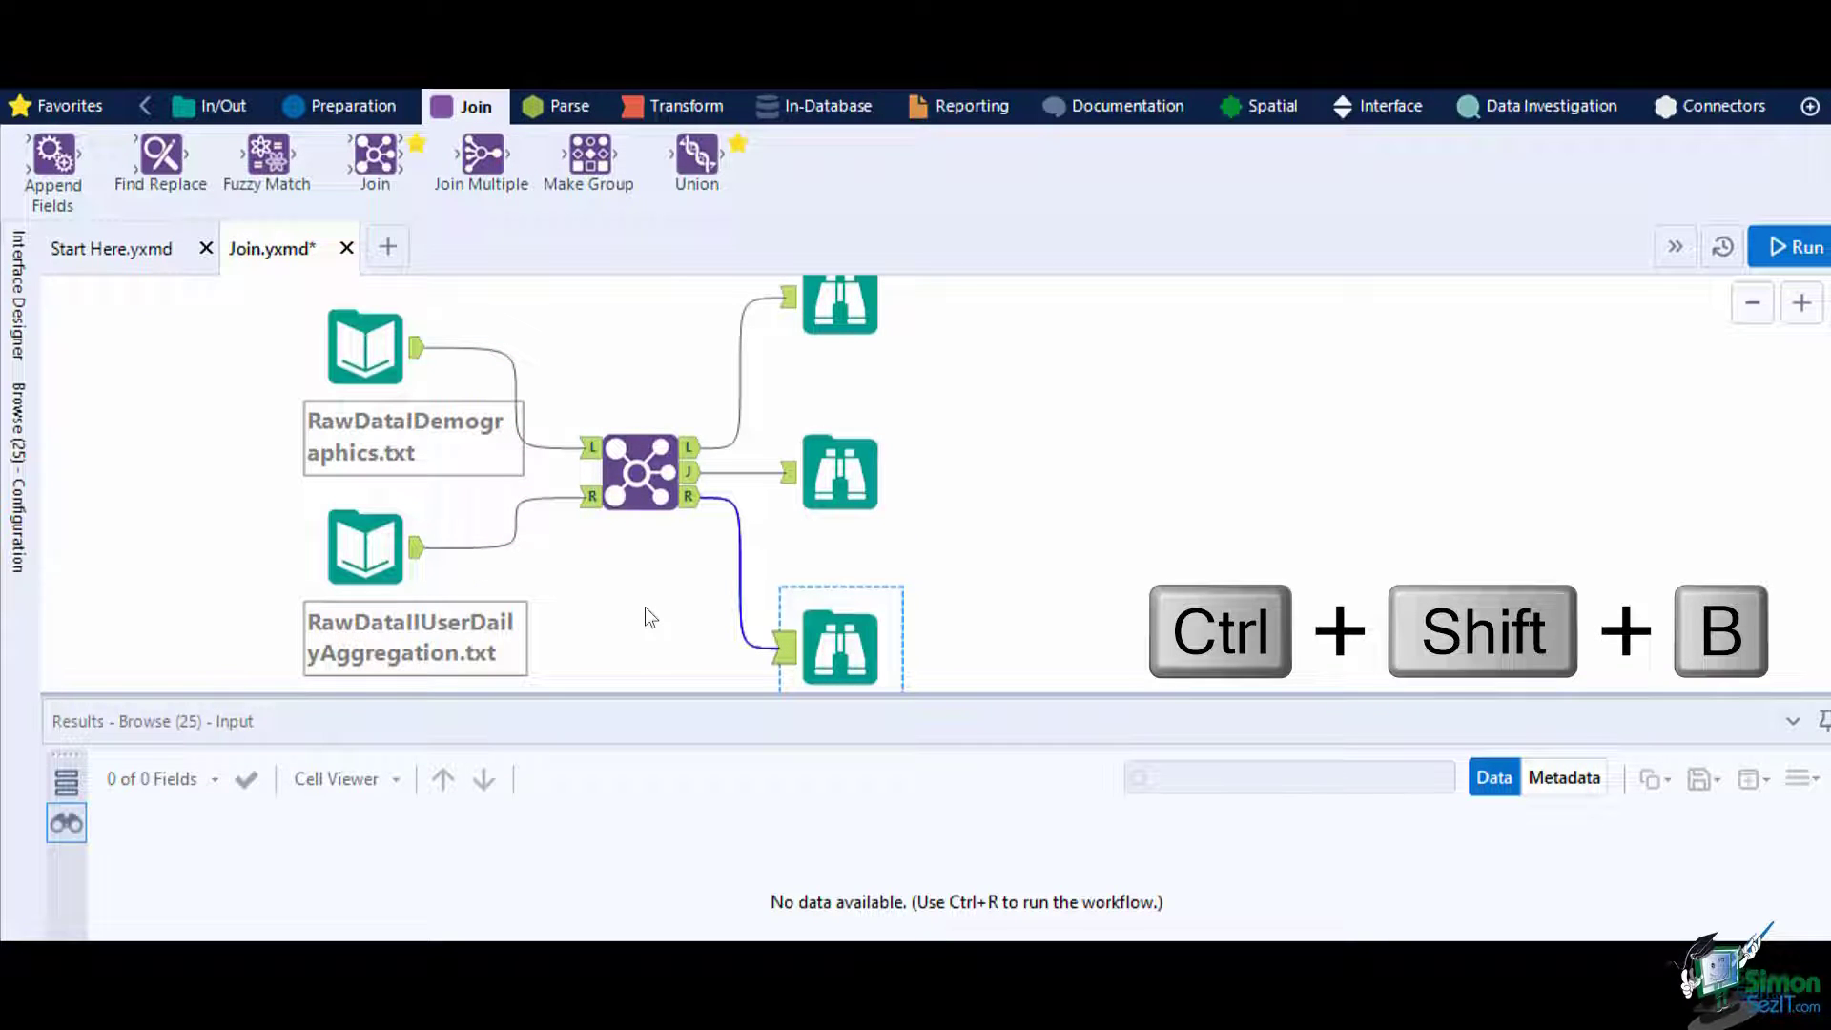
left_click(645, 606)
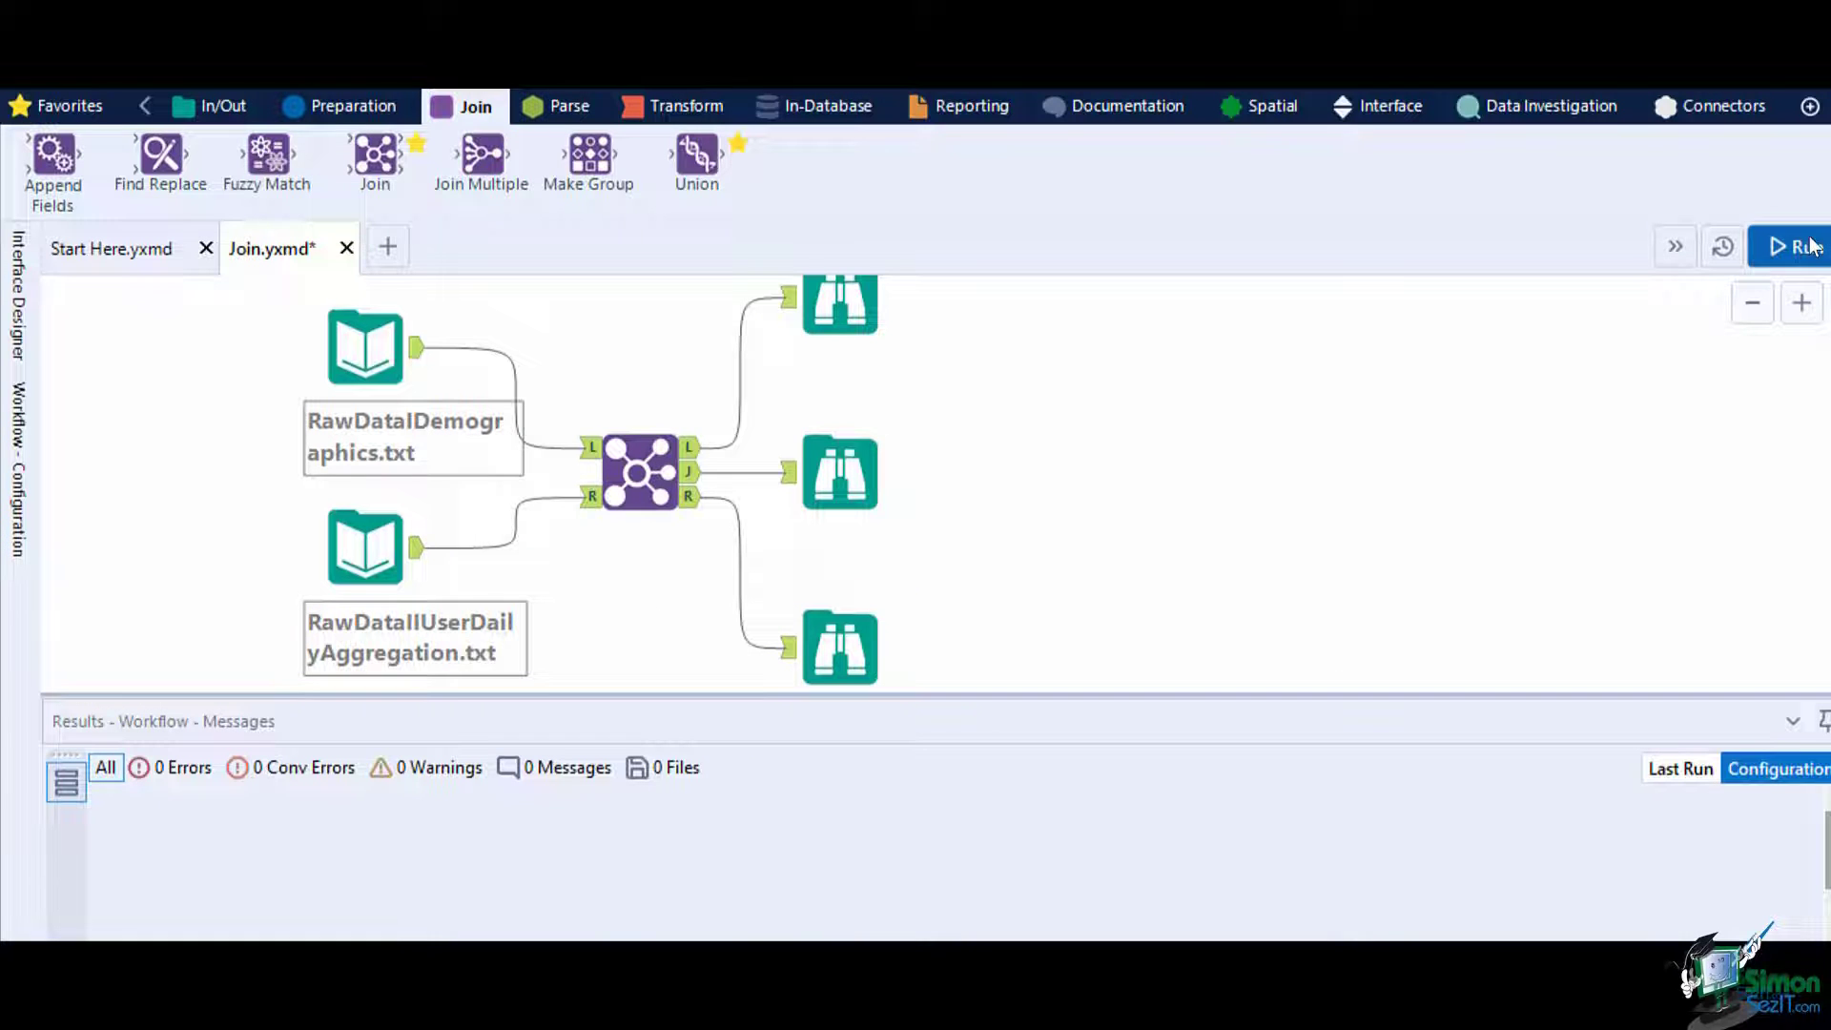
left_click(1780, 254)
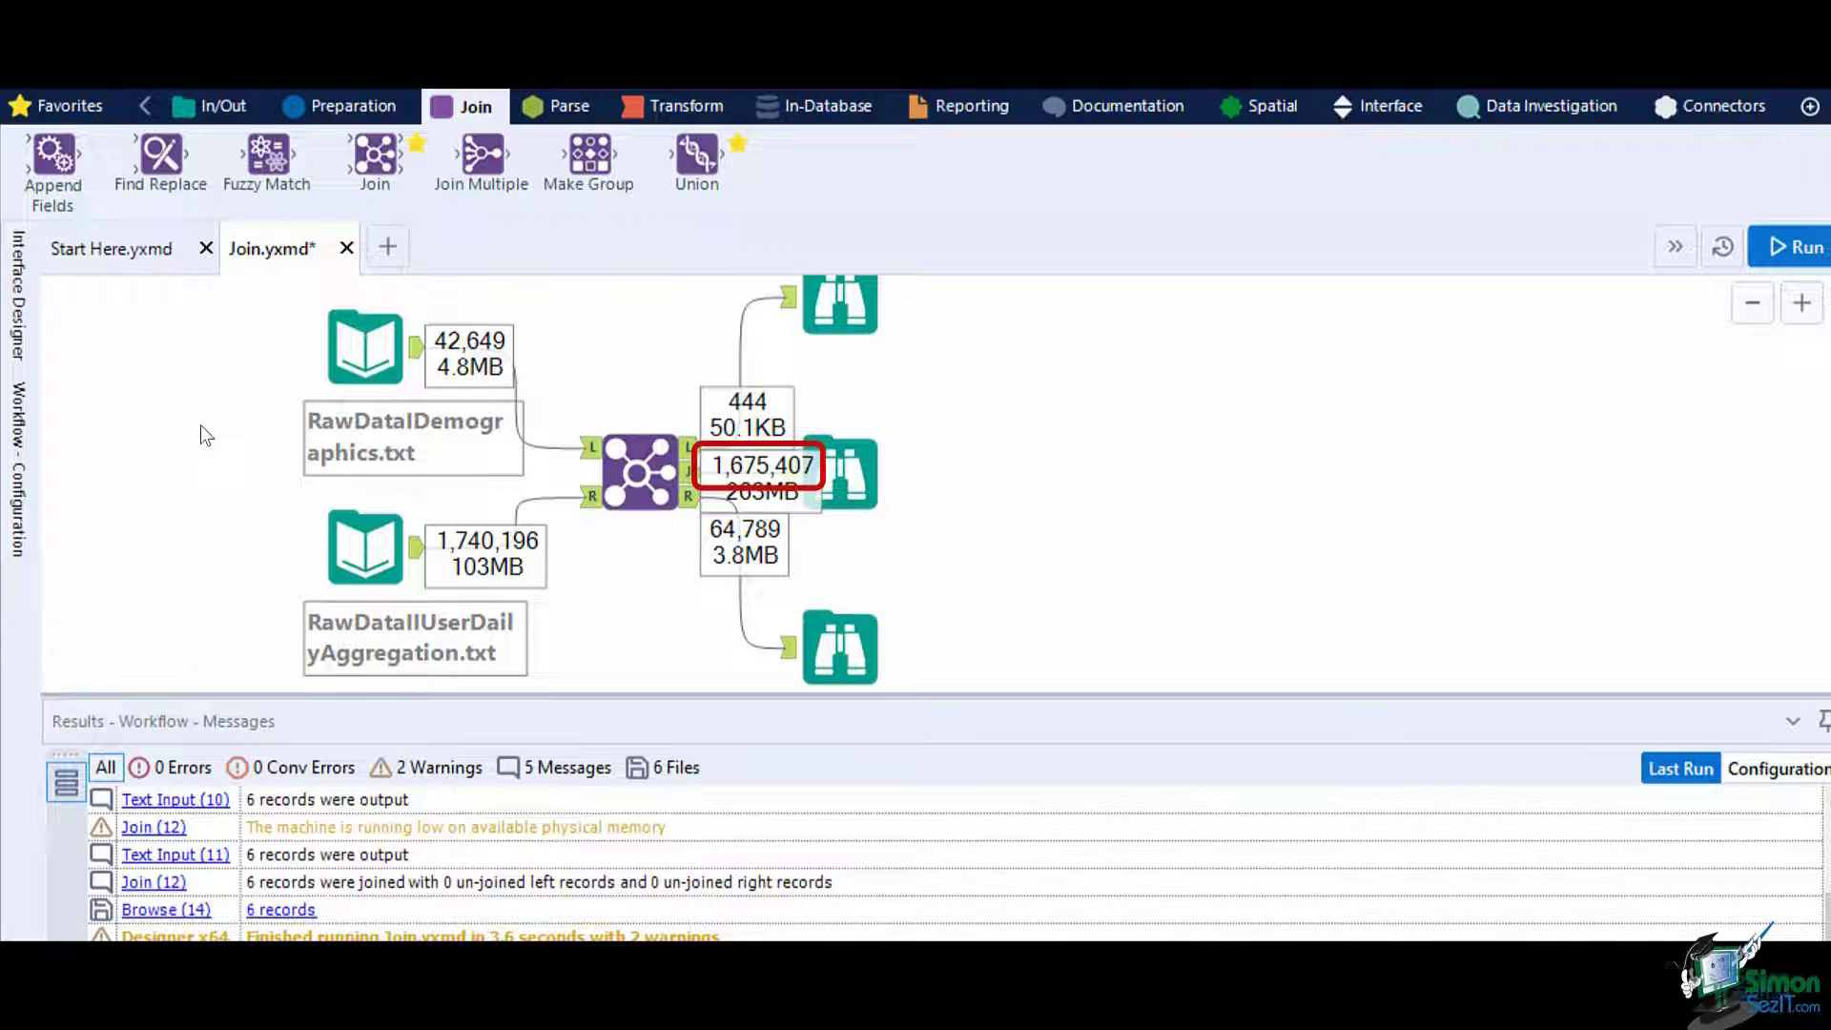
Review the joined records in the middle Browse, then add a Join tool to the text-input workflow.
key("Tab")
key("Tab")
key("Tab")
left_click(854, 466)
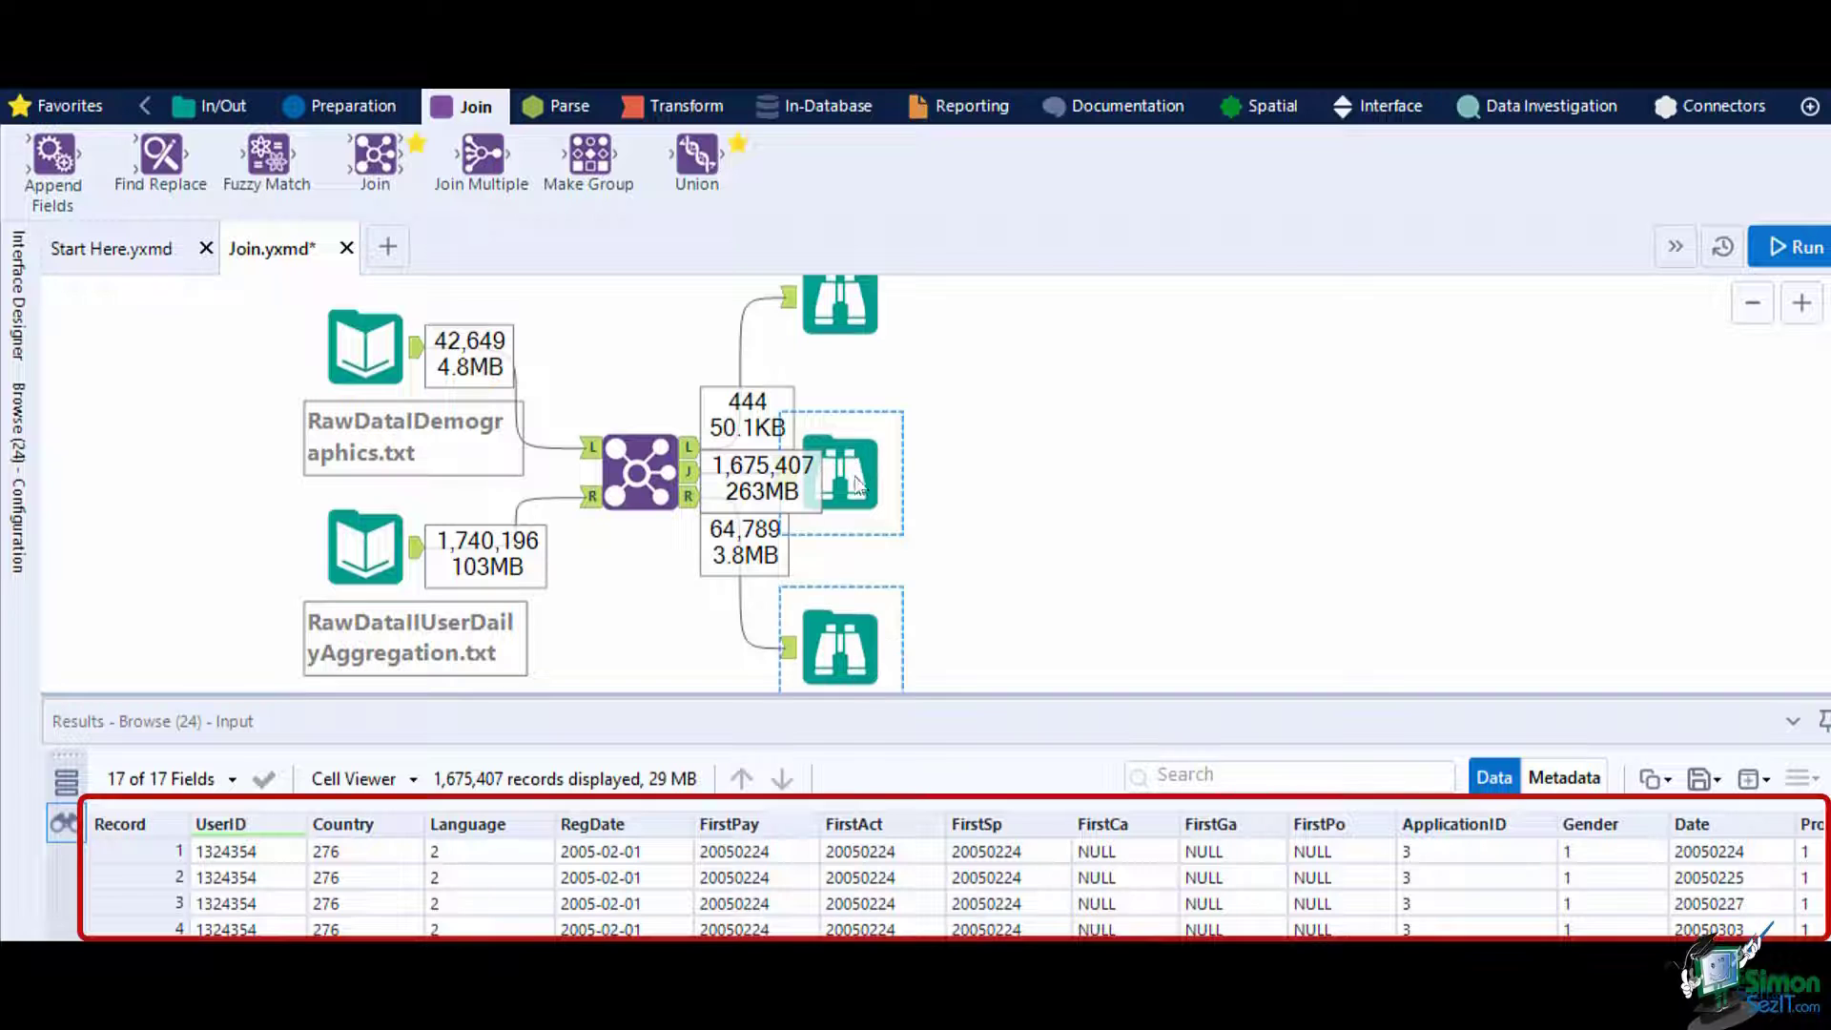
left_click(813, 924)
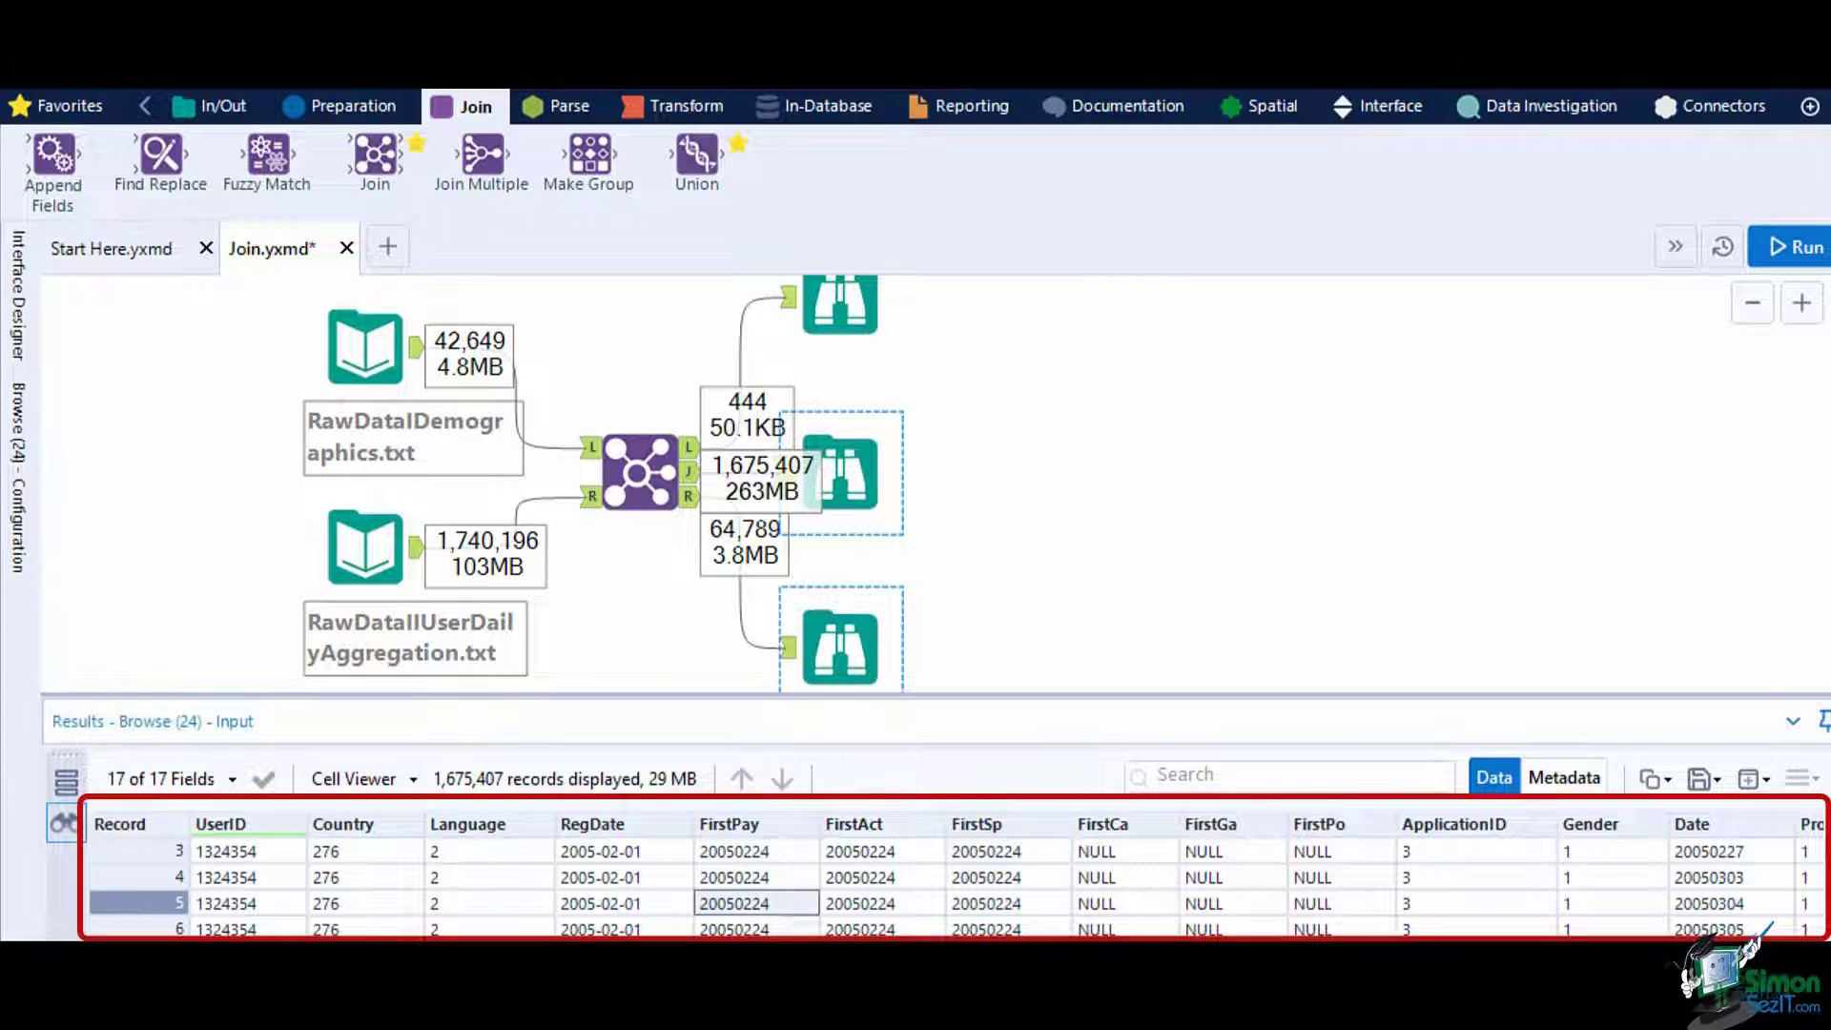
scroll(1007, 878, "right", 5)
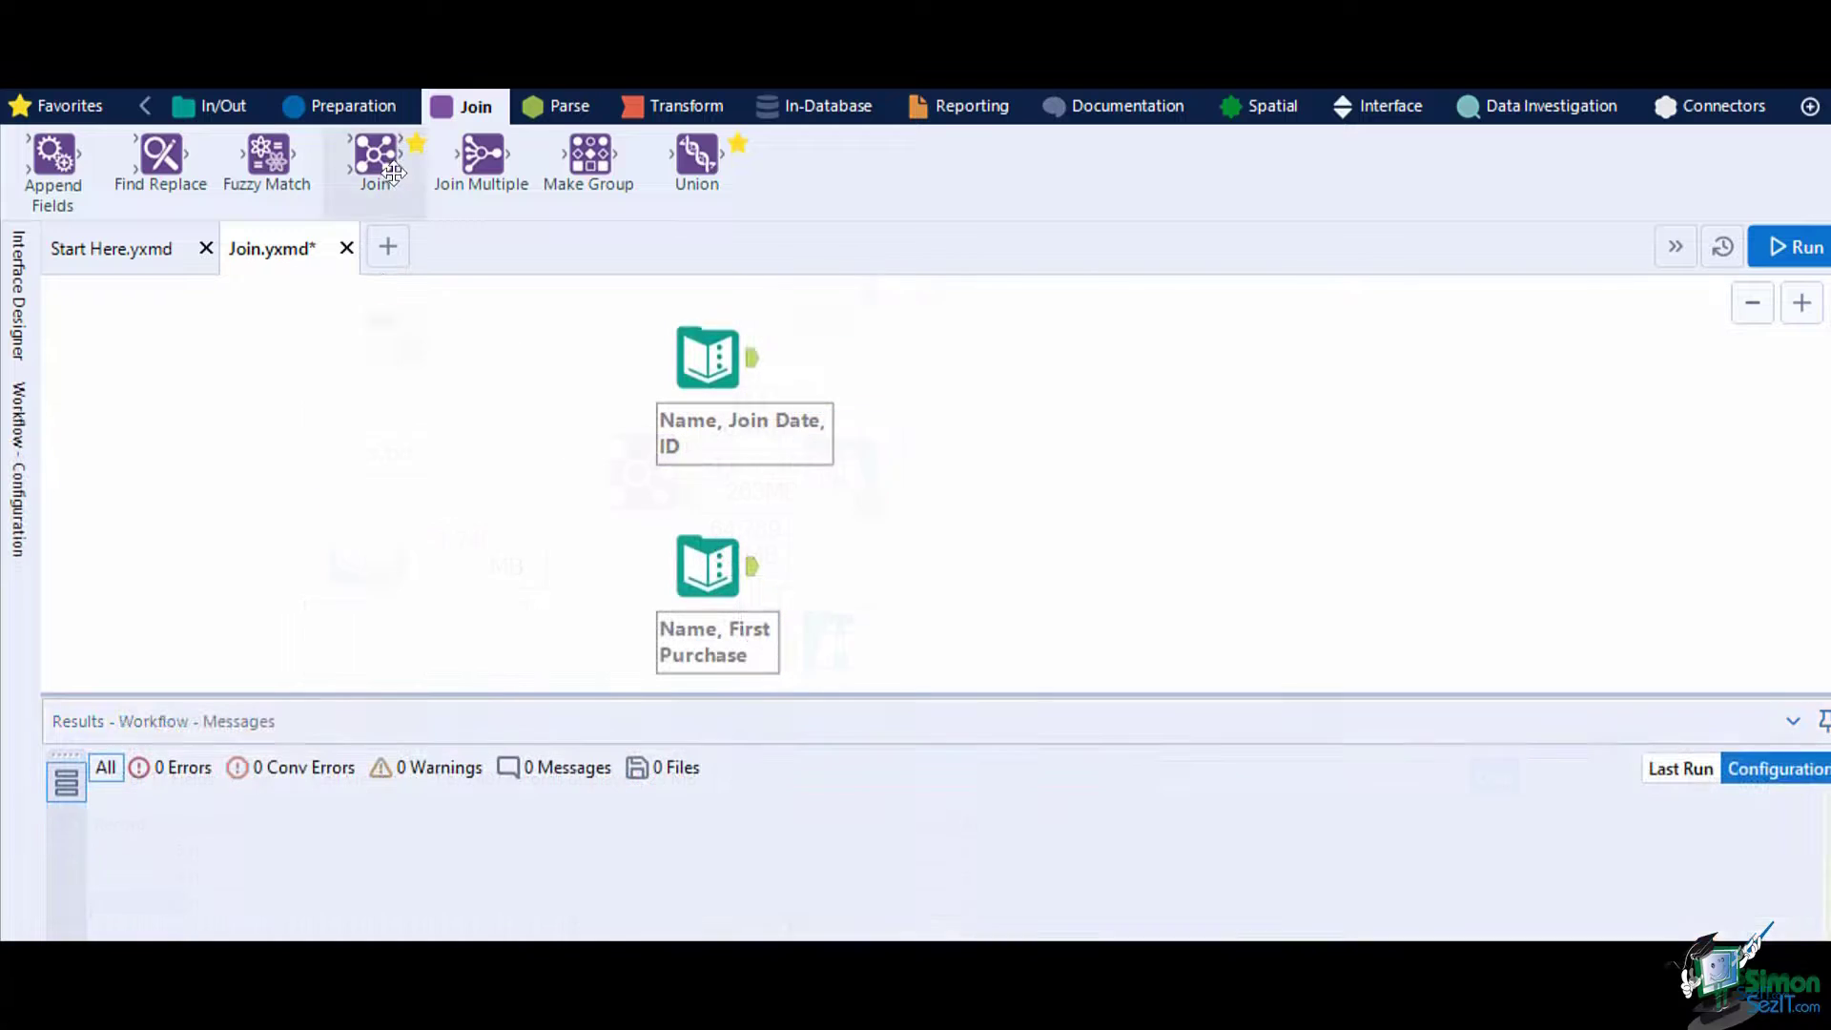
left_click_drag(375, 157, 1019, 463)
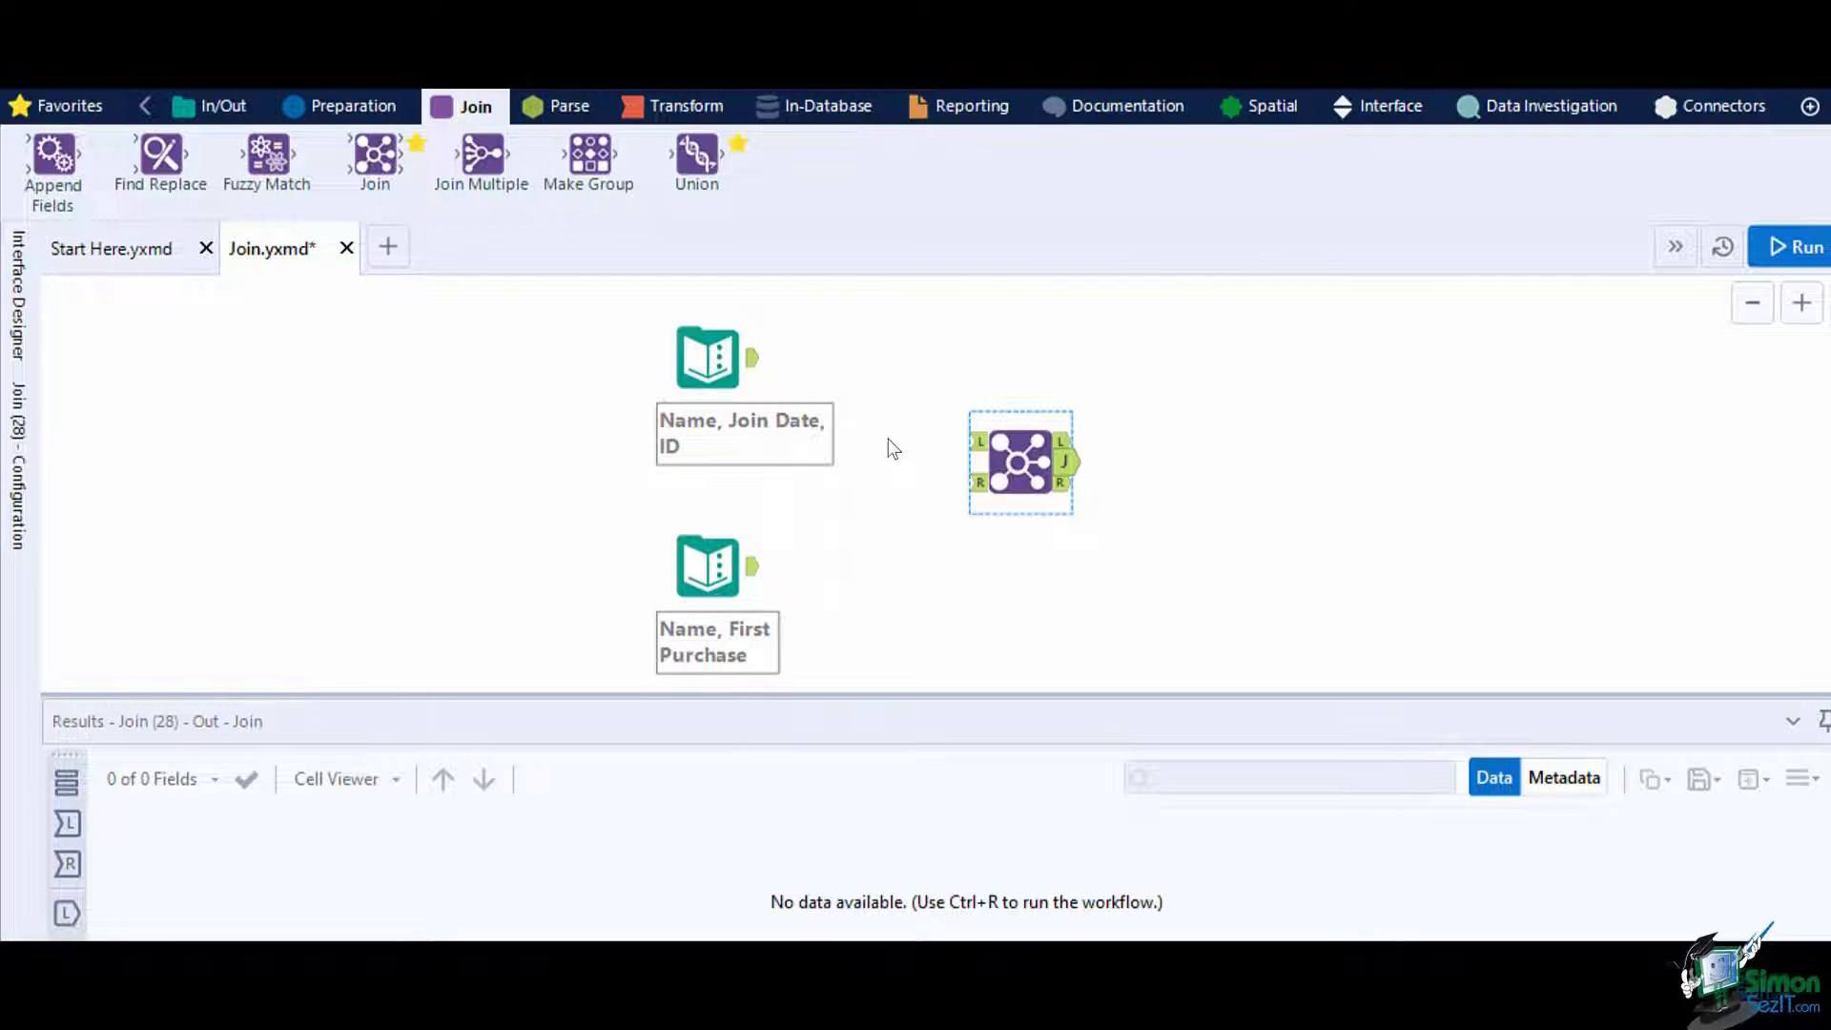
Preview both text inputs and wire 'Name, Join Date, ID' to Join L and 'Name, First Purchase' to R.
left_click(758, 366)
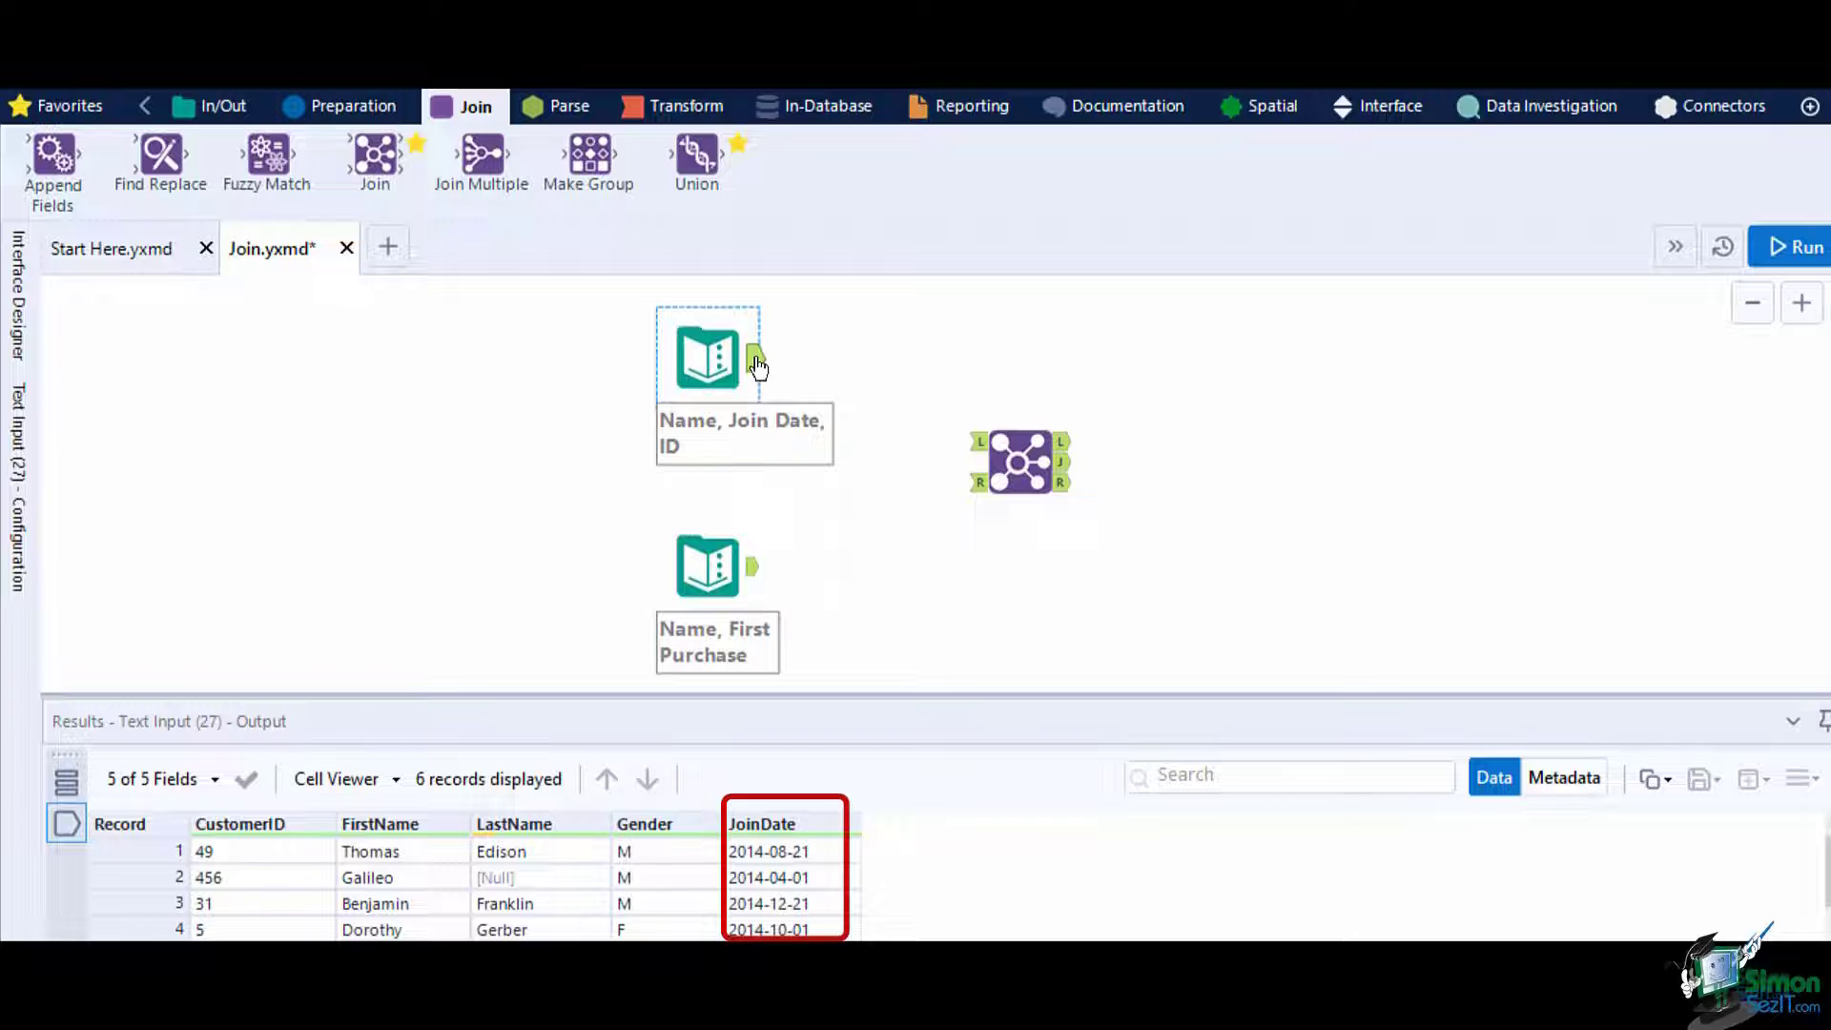
left_click(757, 572)
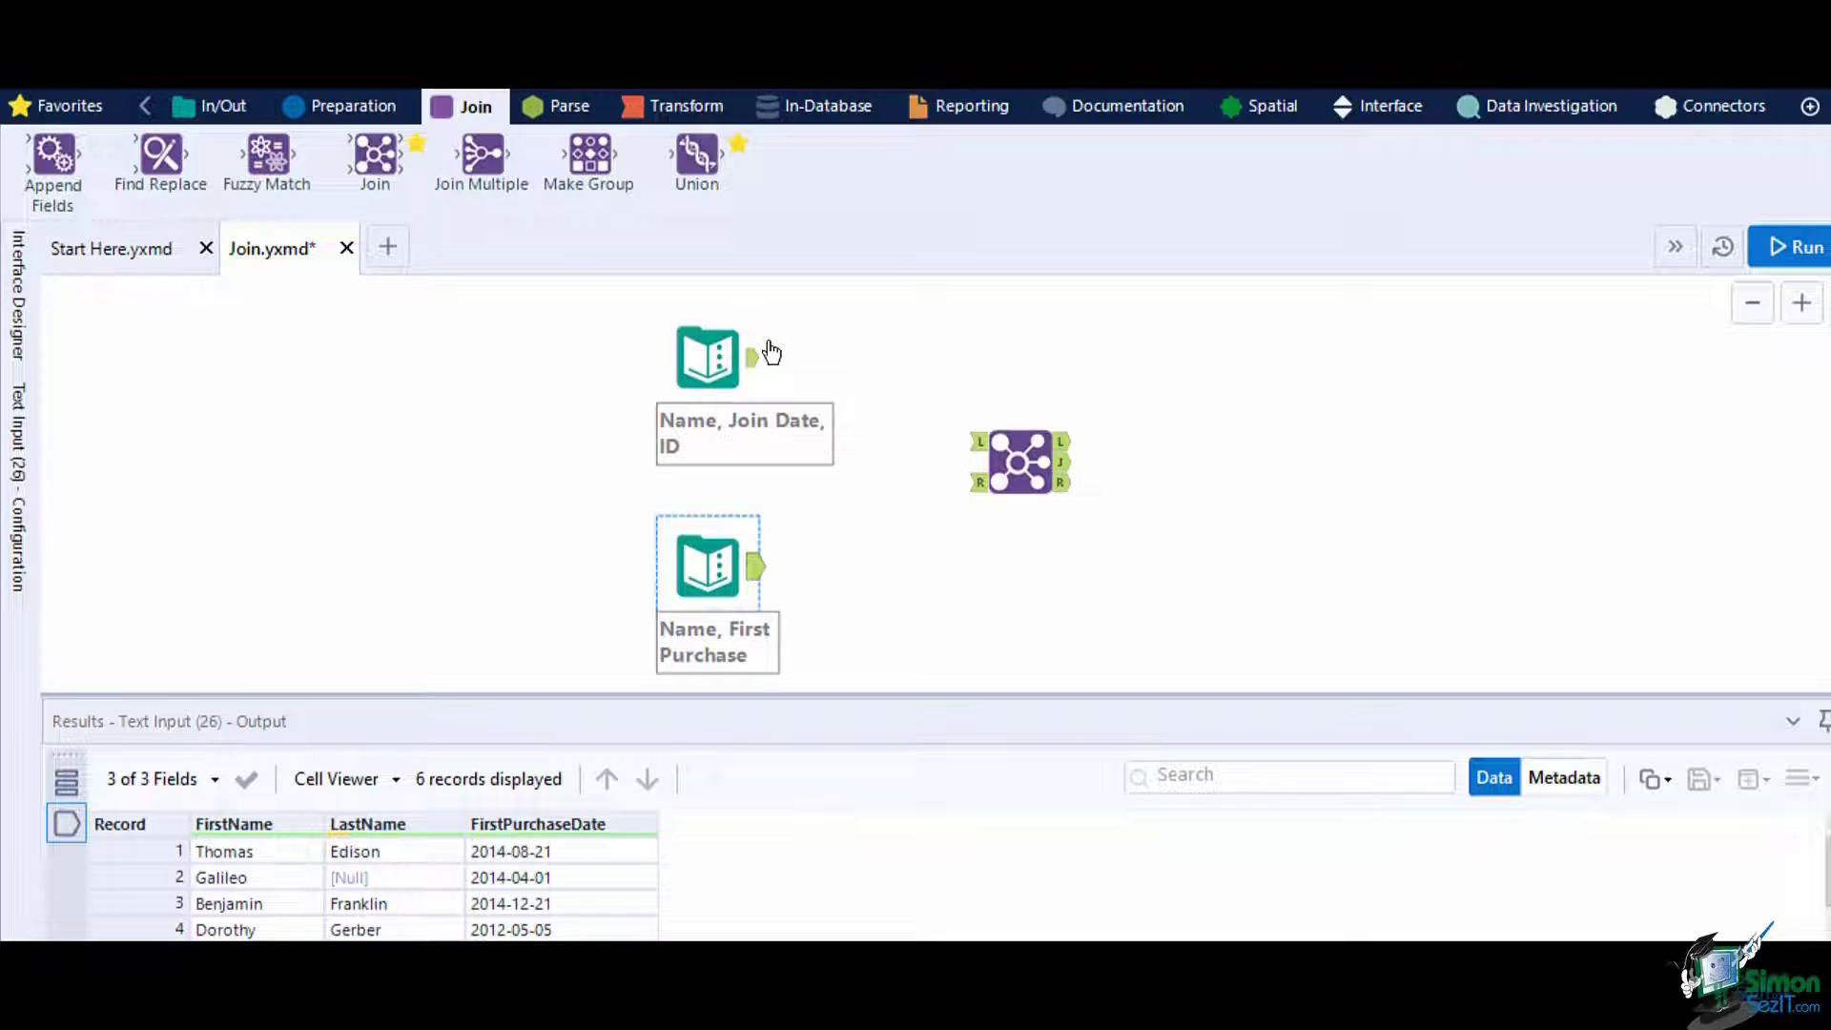
left_click_drag(754, 358, 975, 445)
left_click_drag(756, 567, 975, 483)
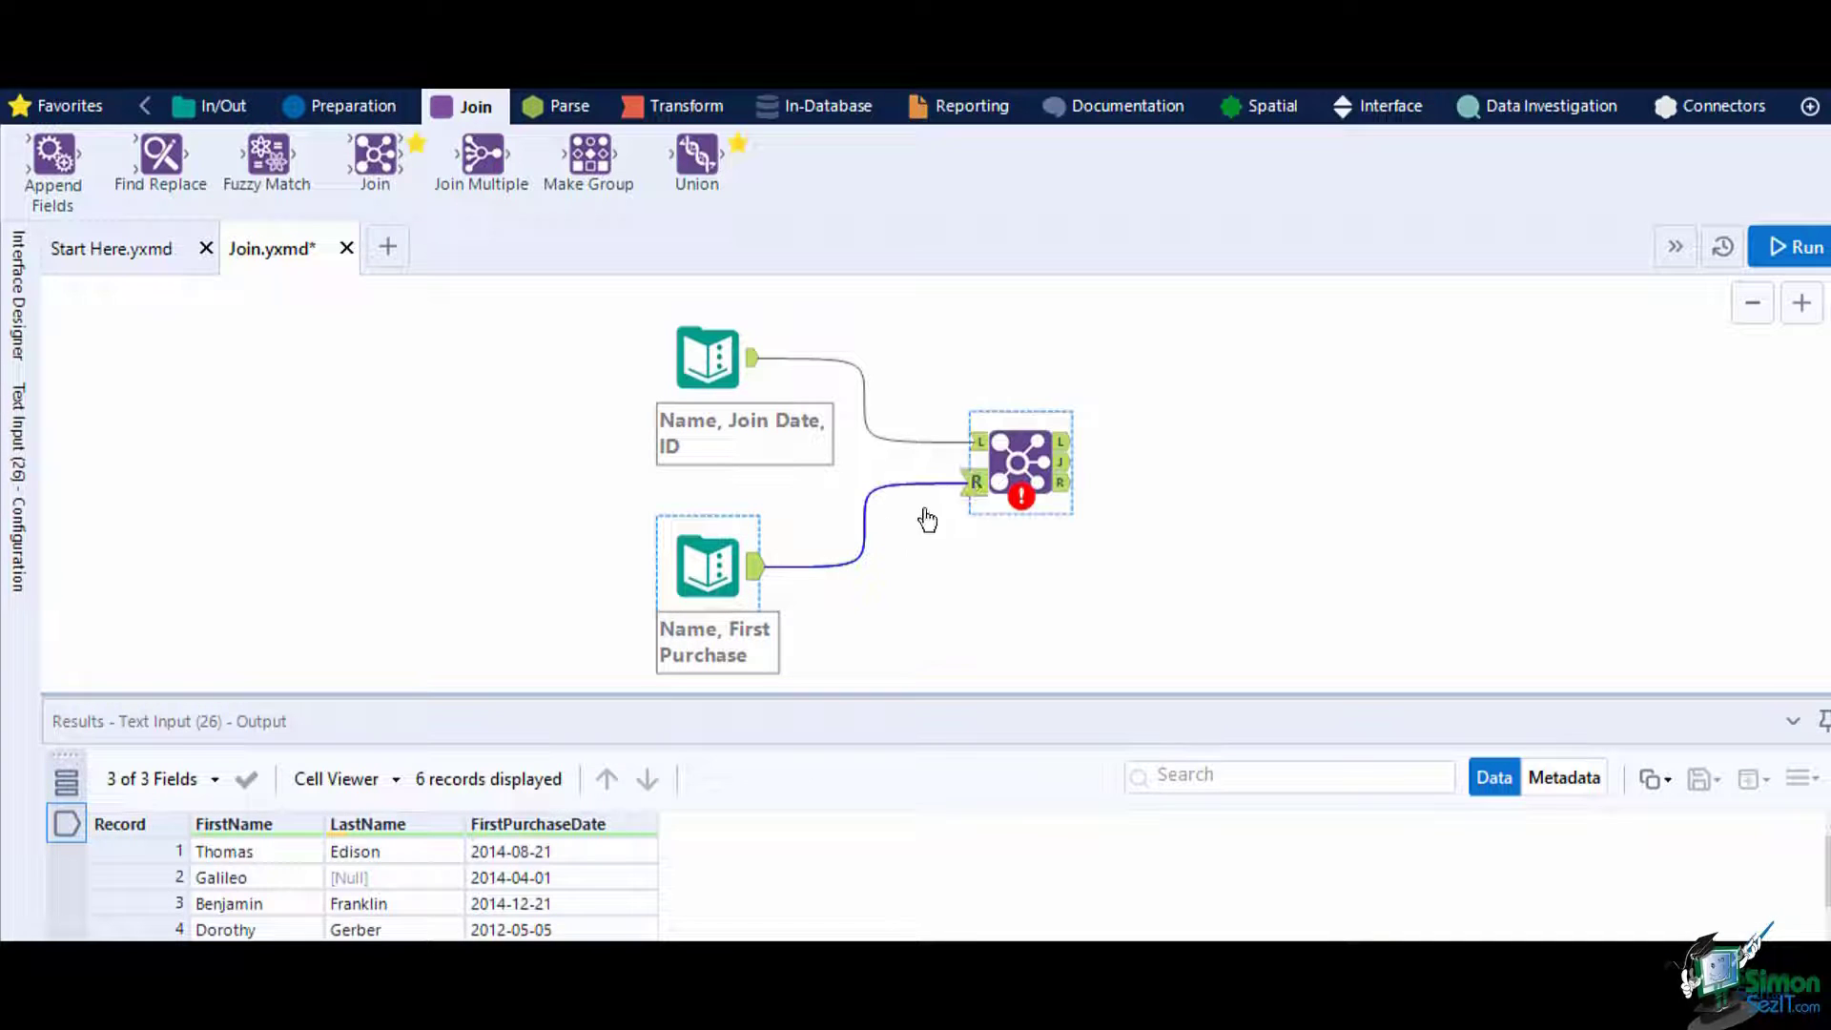
Set the Join to join by record position and exclude the right-side FirstName and LastName fields.
left_click(997, 474)
left_click(24, 487)
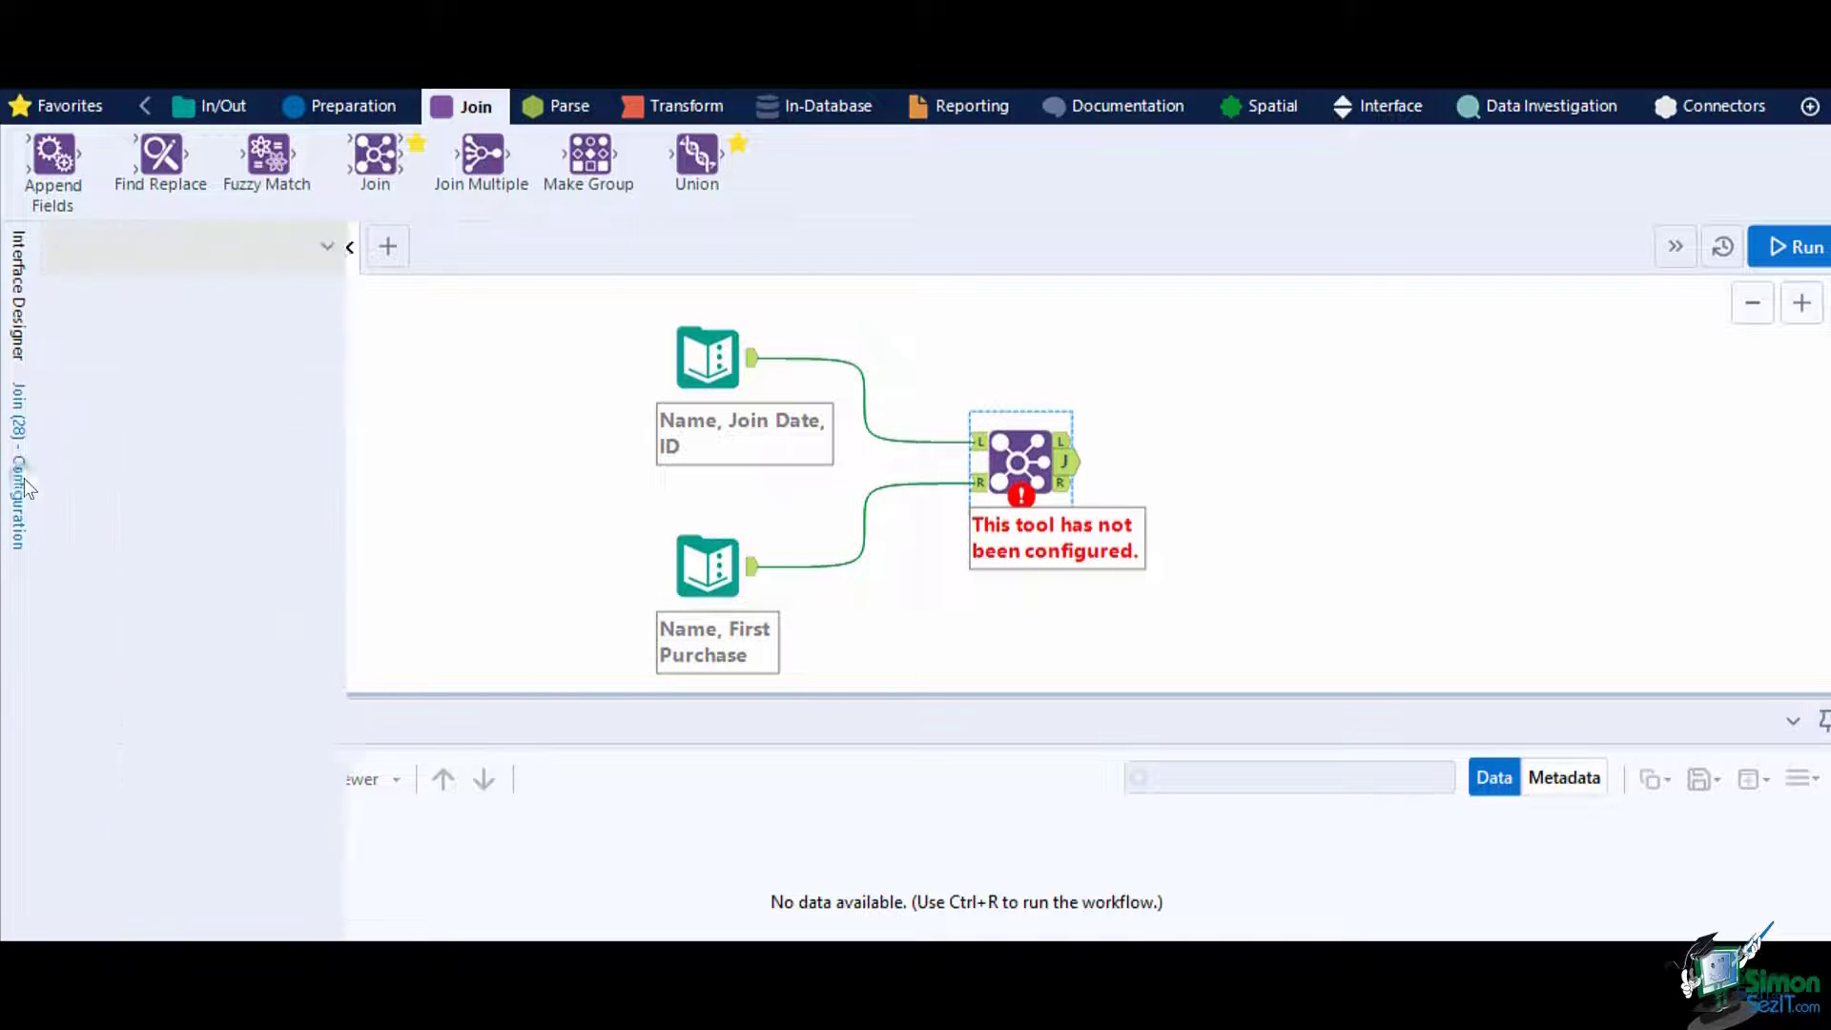
left_click(111, 303)
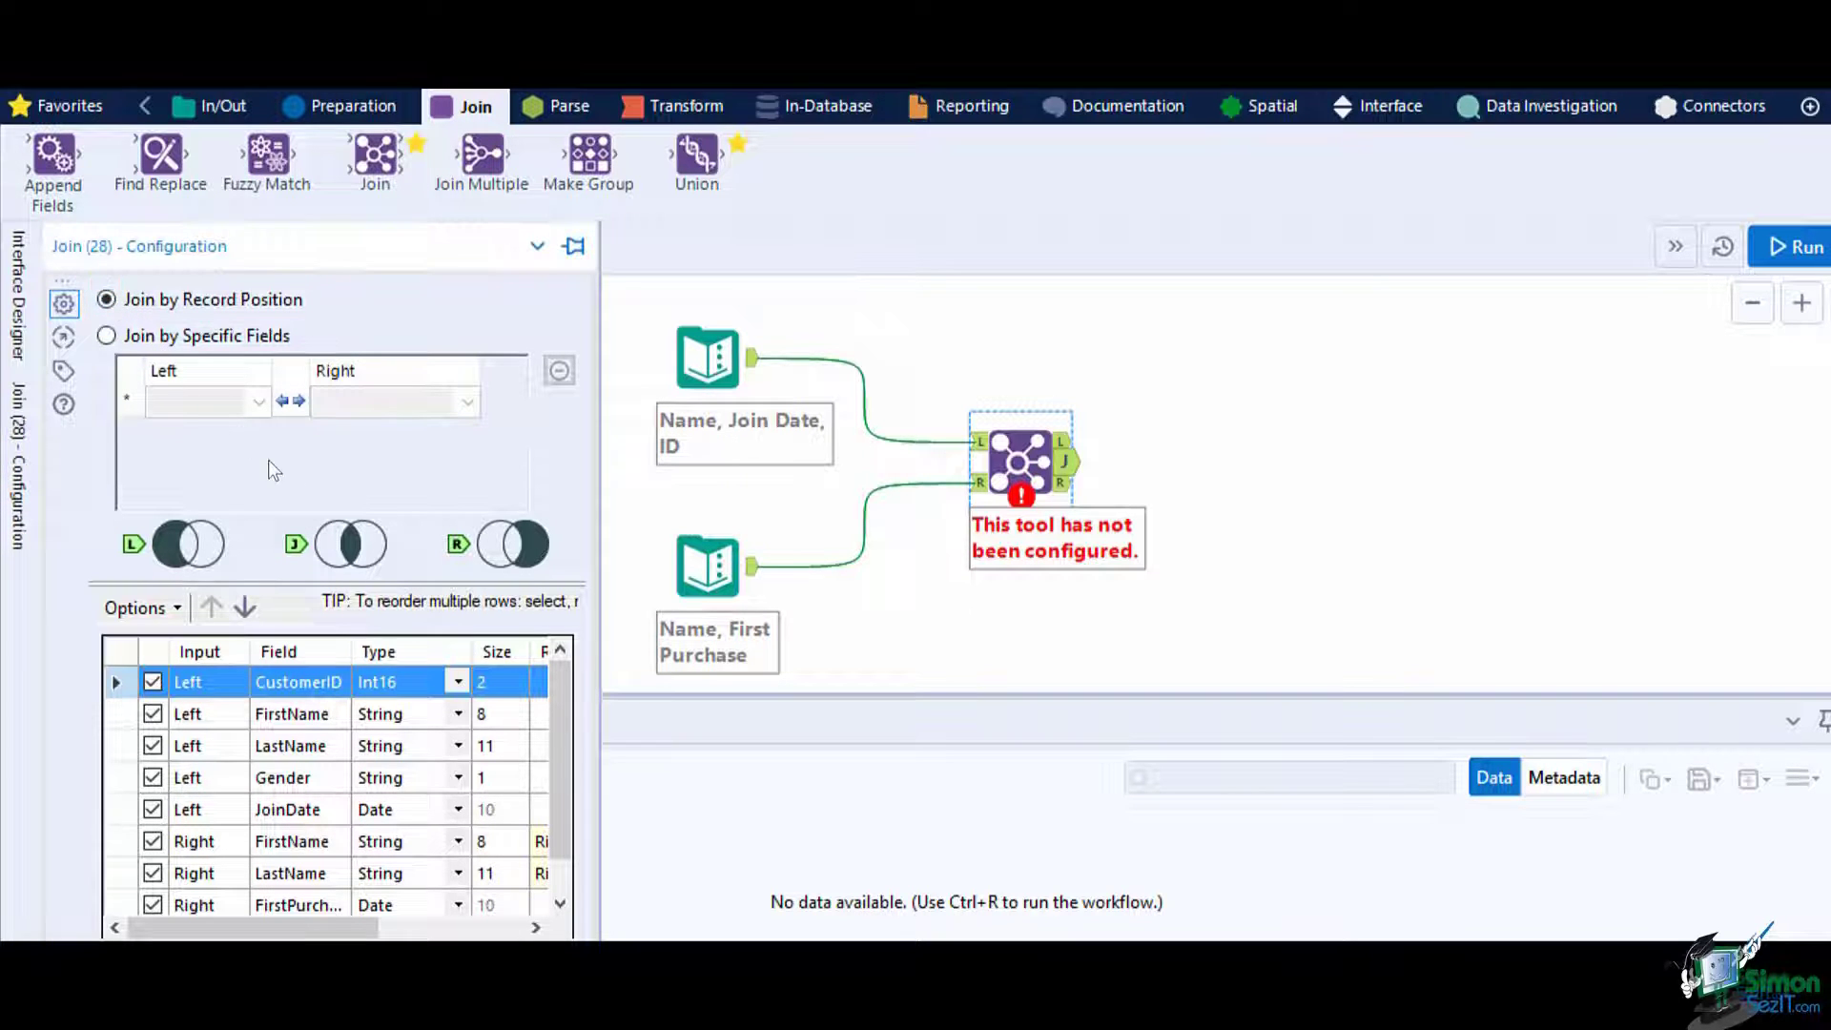
left_click_drag(551, 748, 551, 814)
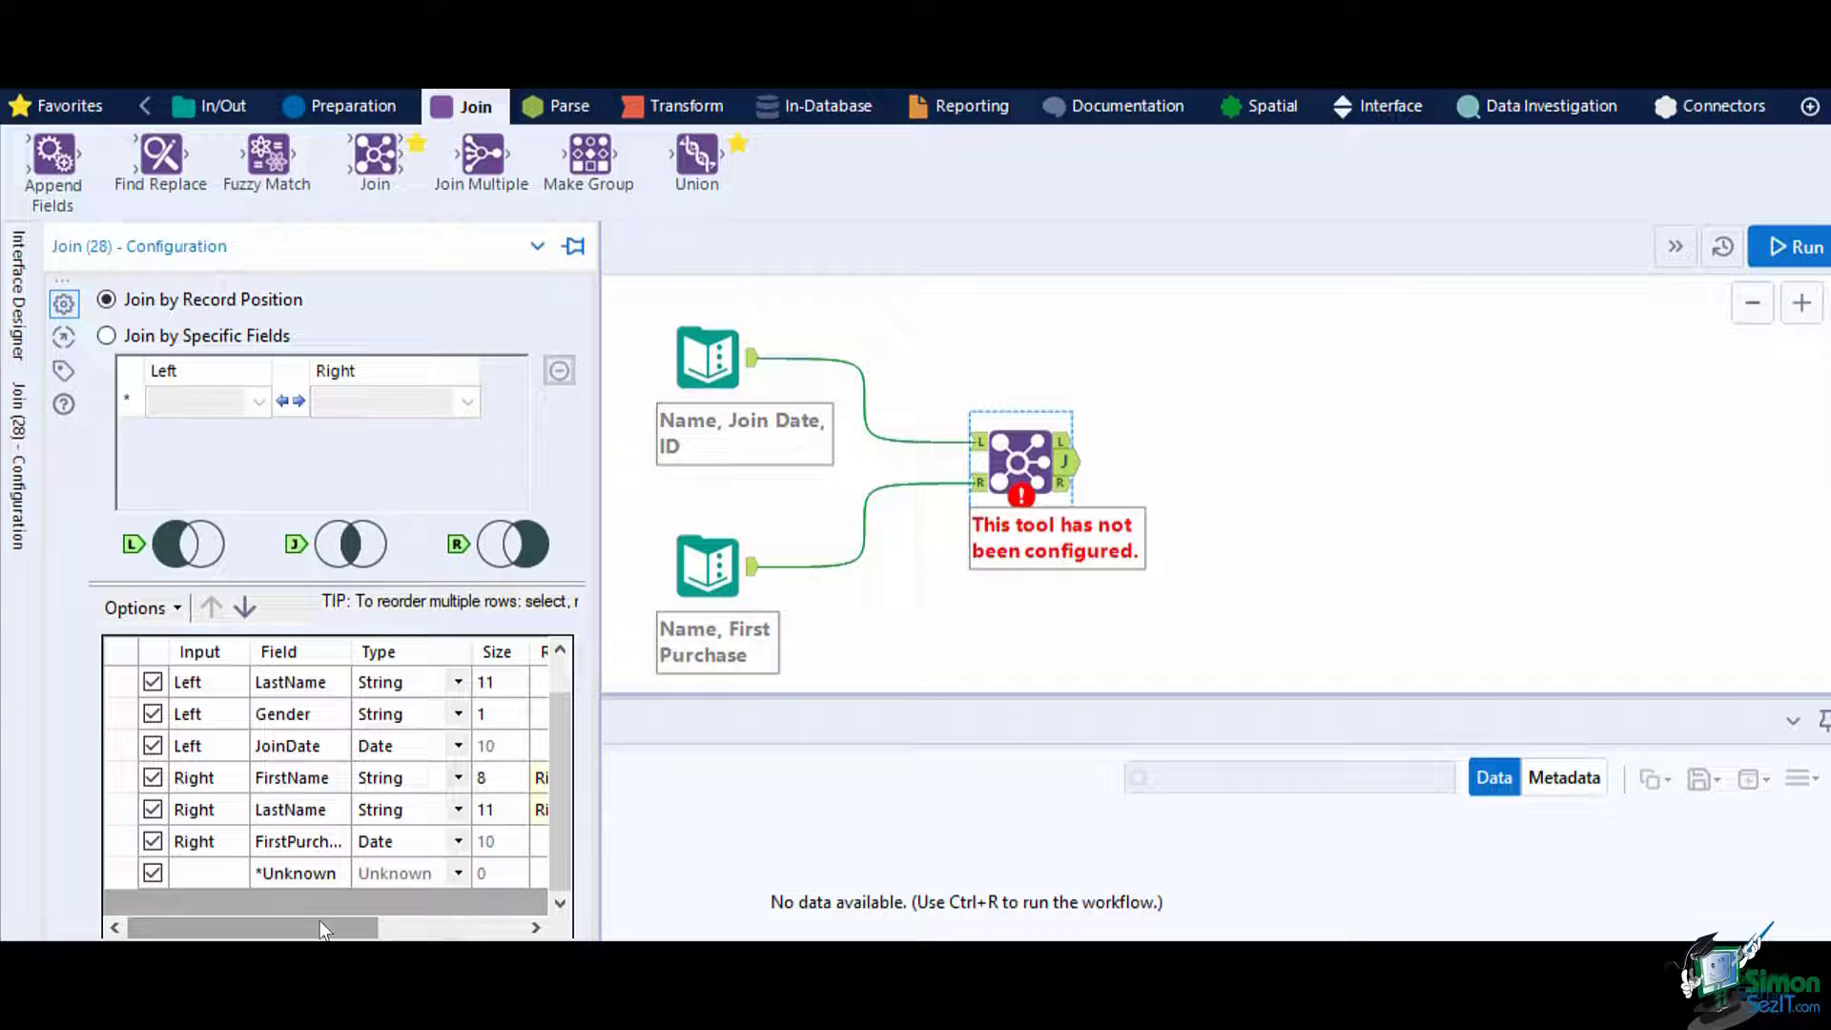
left_click_drag(319, 919, 376, 914)
left_click(152, 777)
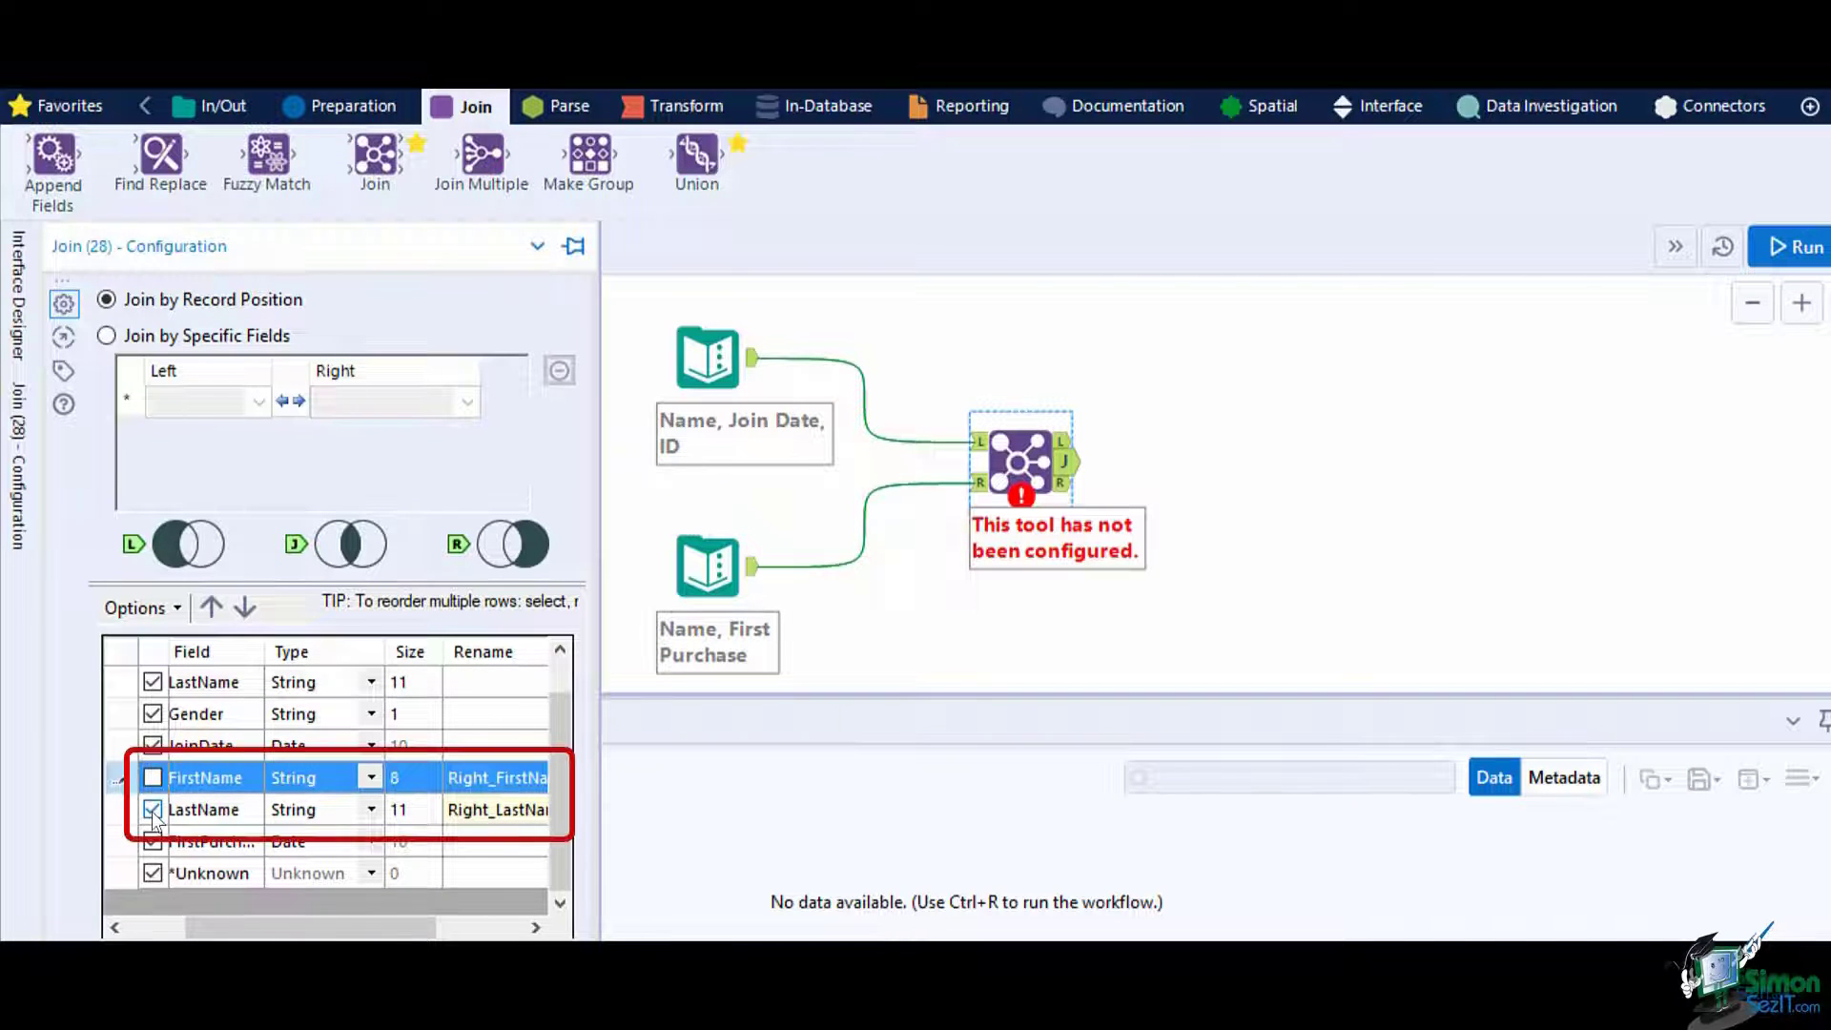
left_click(152, 810)
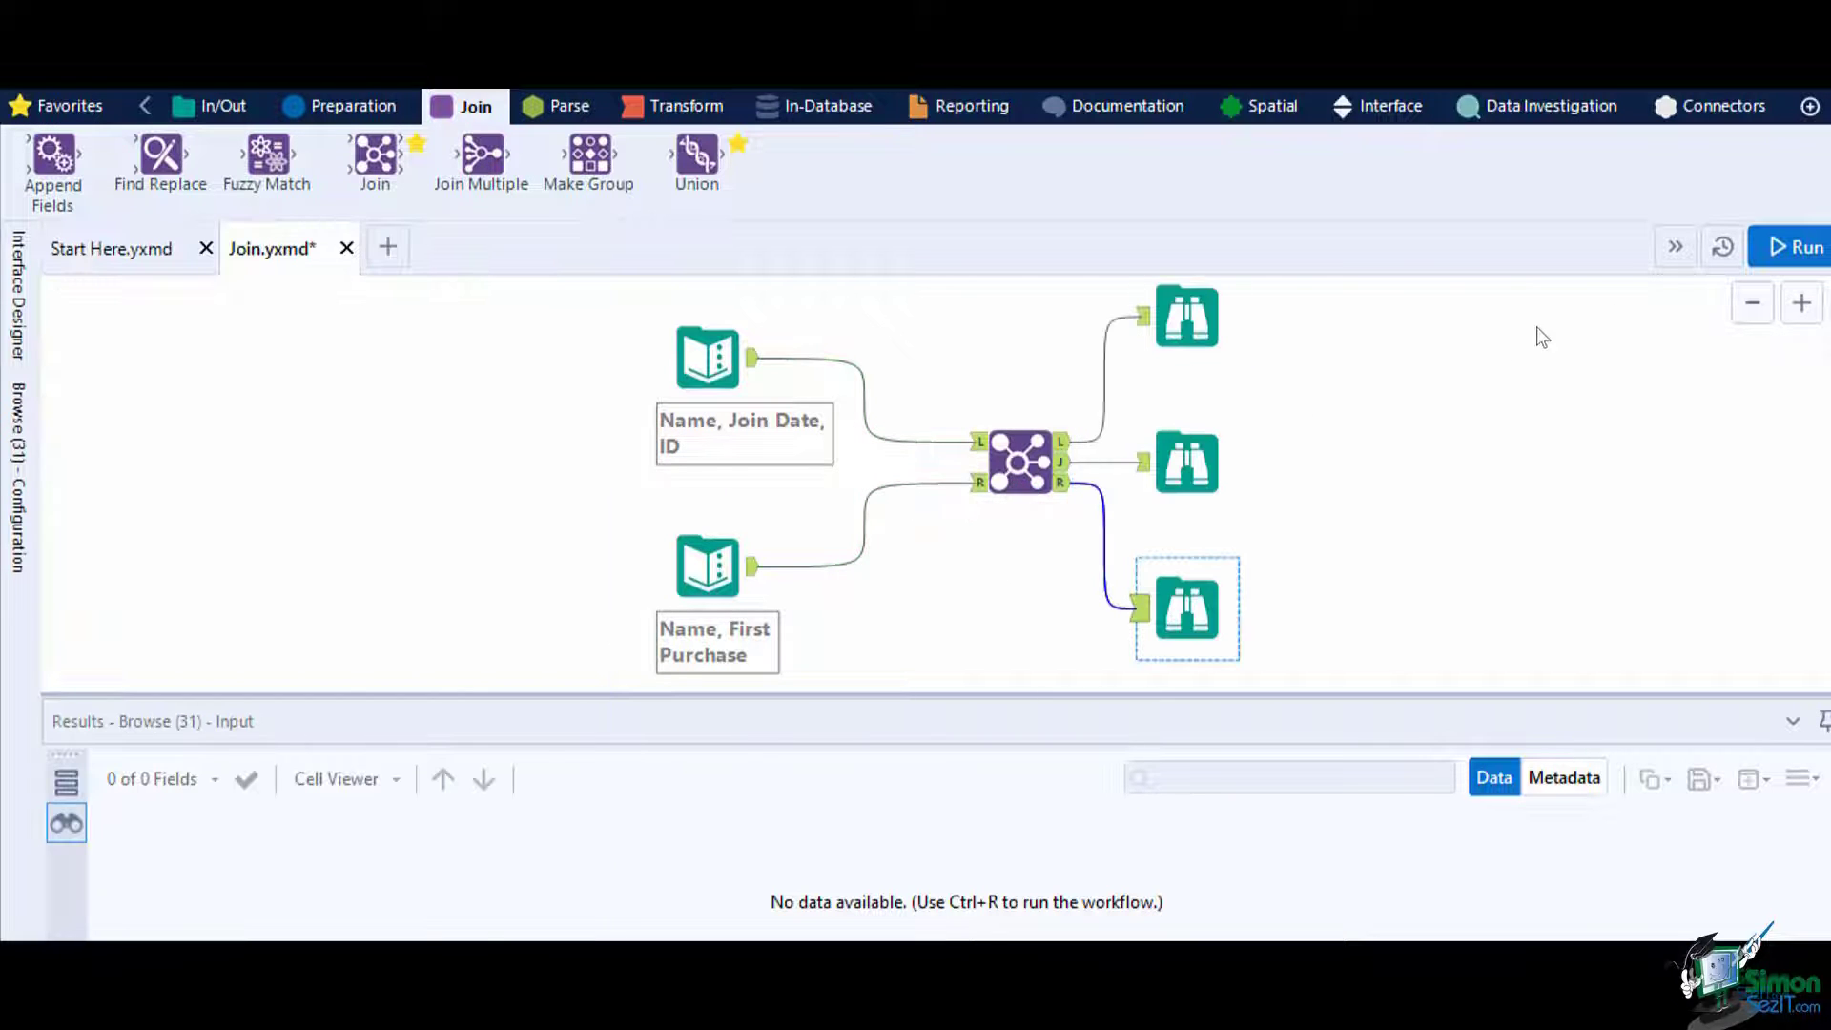
Run the join workflow and select the Browse showing the 6 joined records.
left_click(1790, 257)
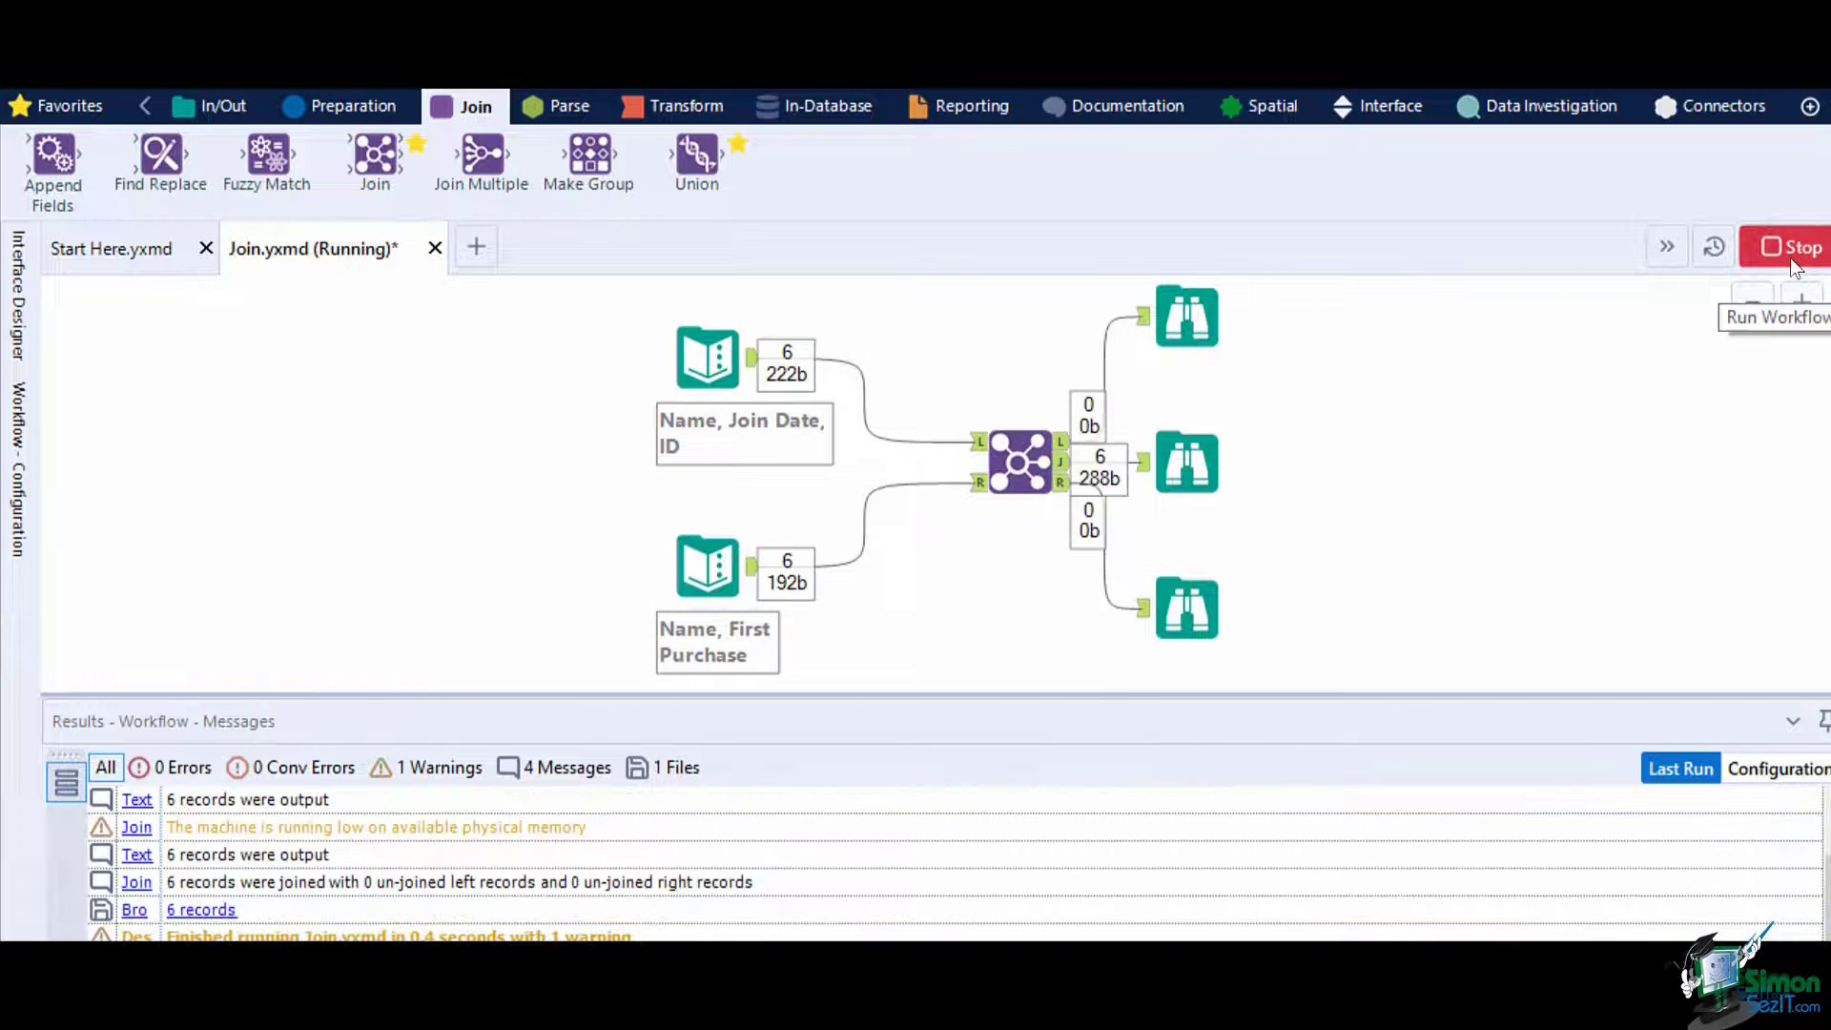
left_click(1202, 429)
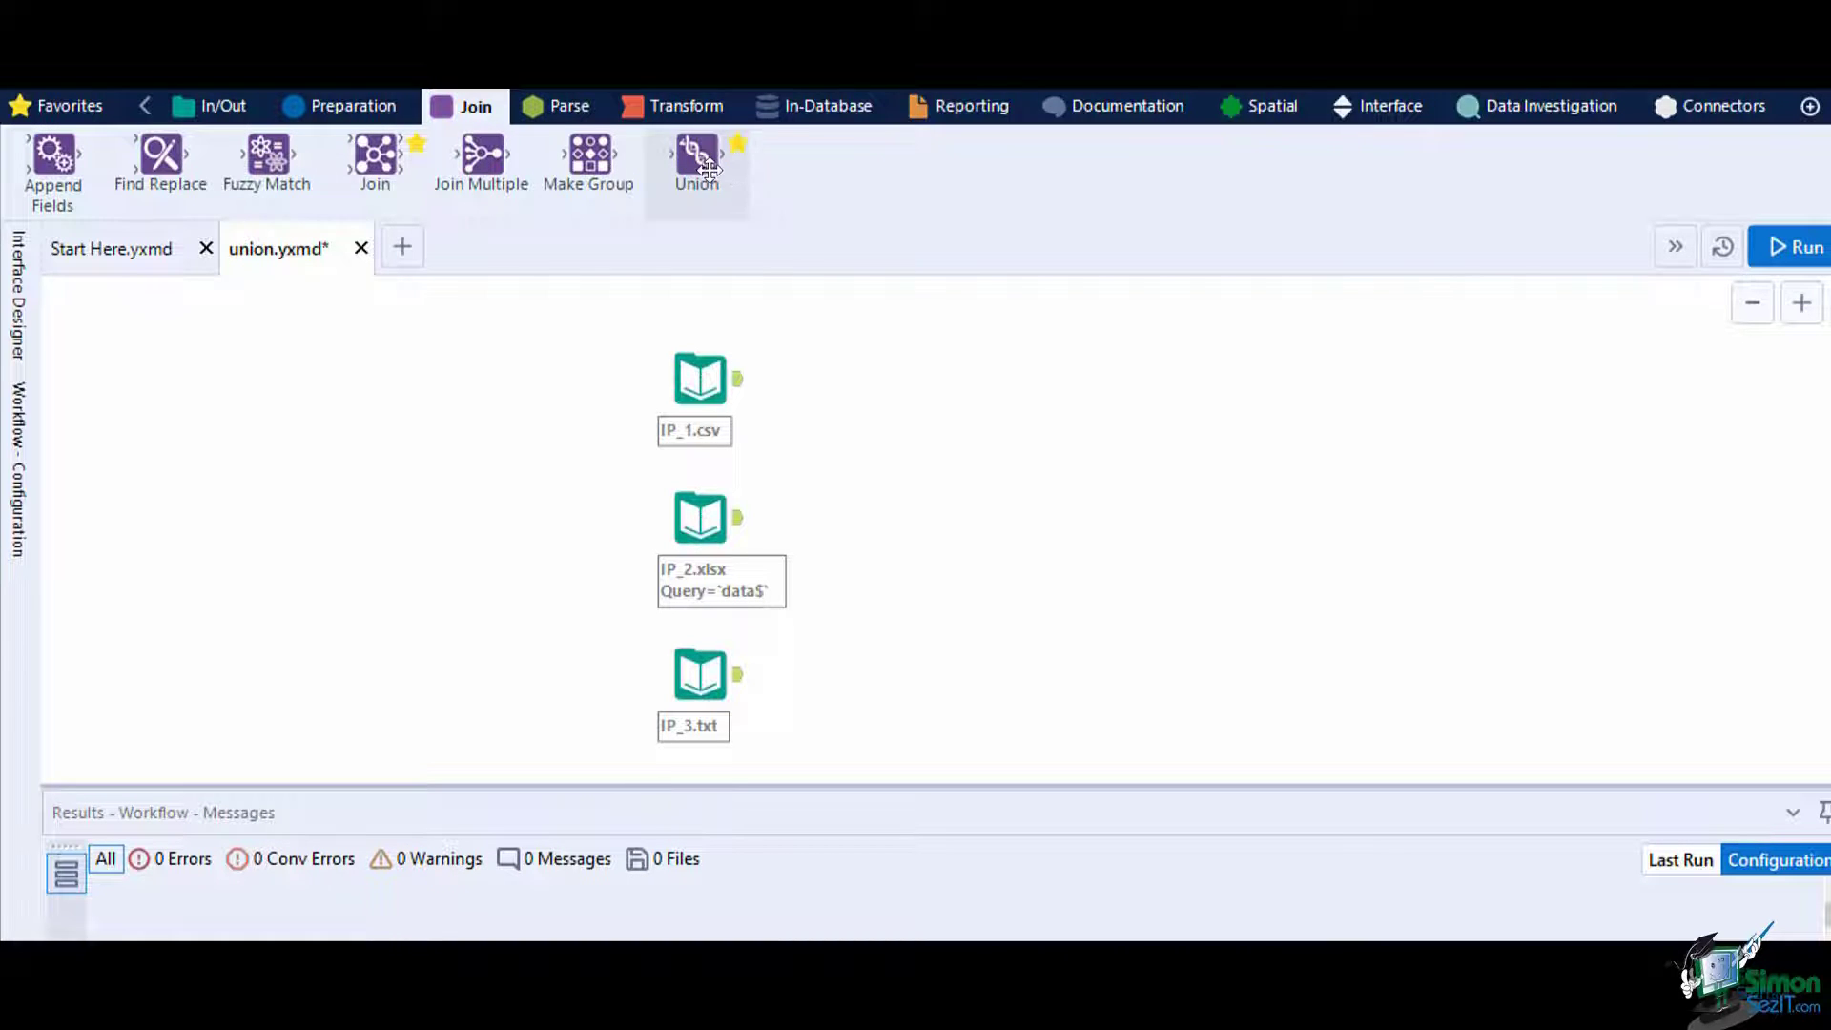
Place a Union tool on the canvas to the right of the IP_1.csv, IP_2.xlsx and IP_3.txt inputs.
left_click_drag(714, 170, 966, 536)
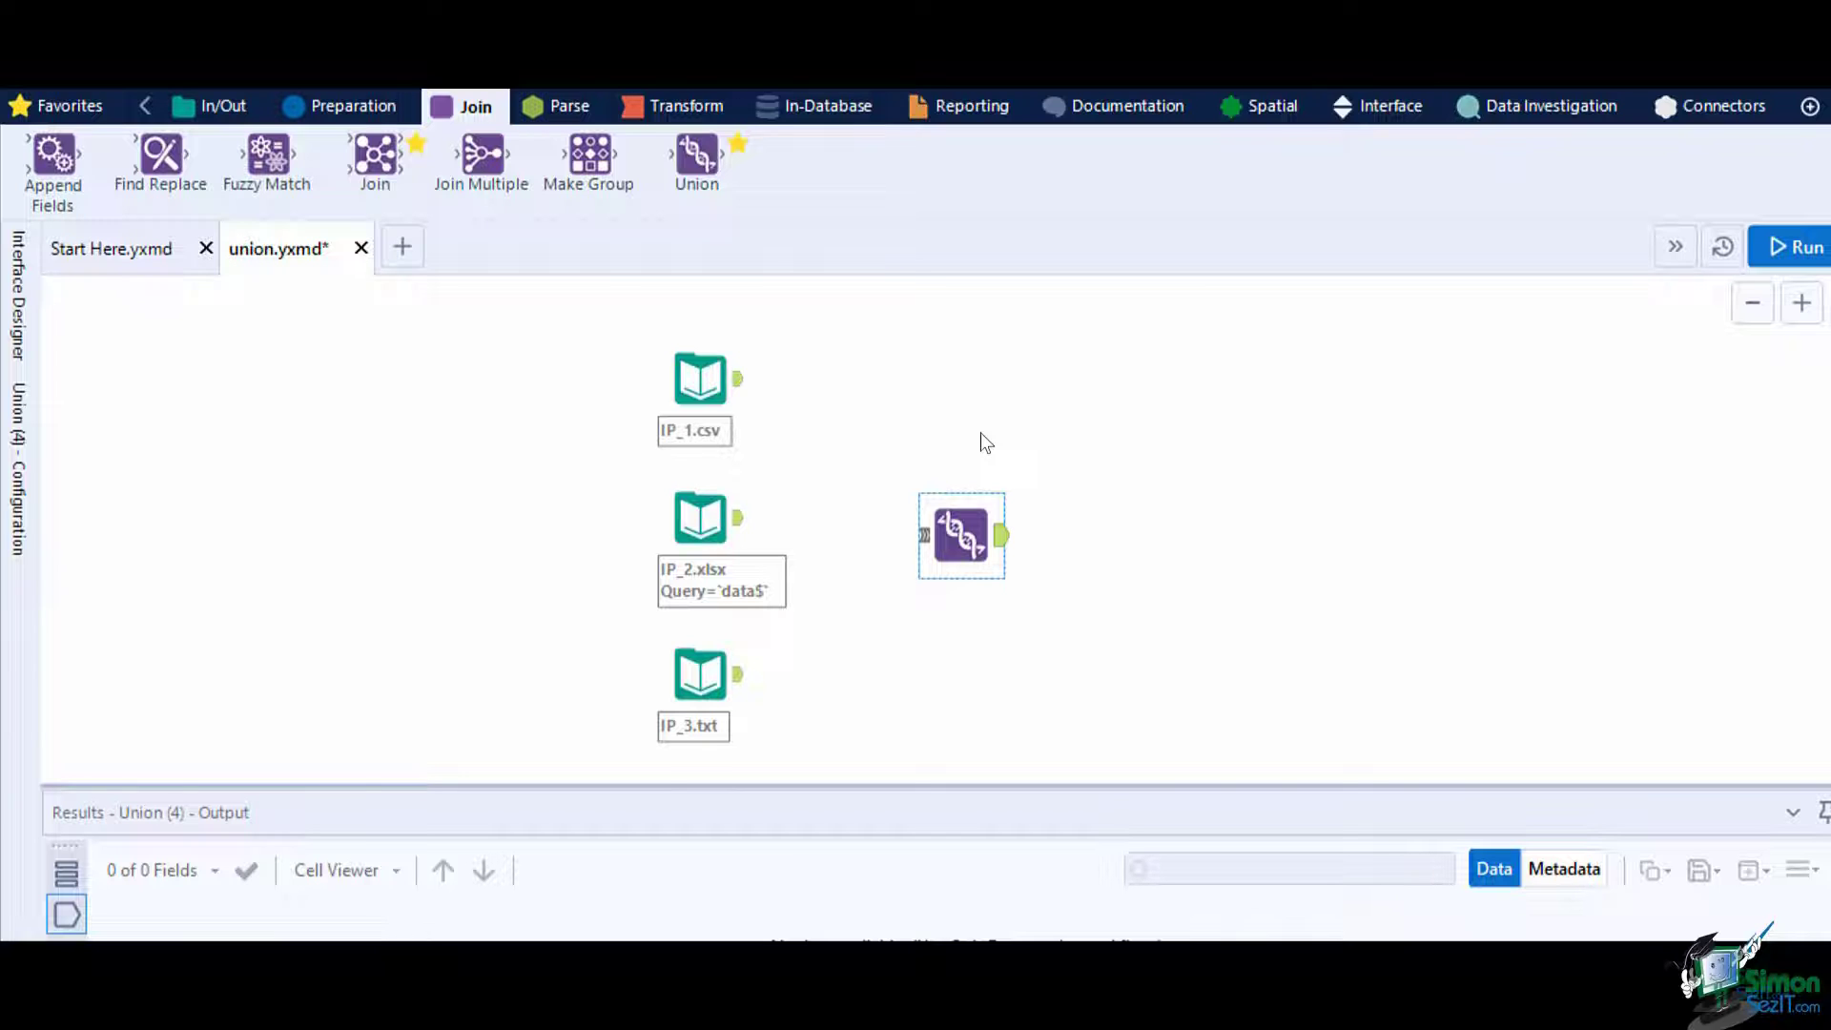
left_click(987, 443)
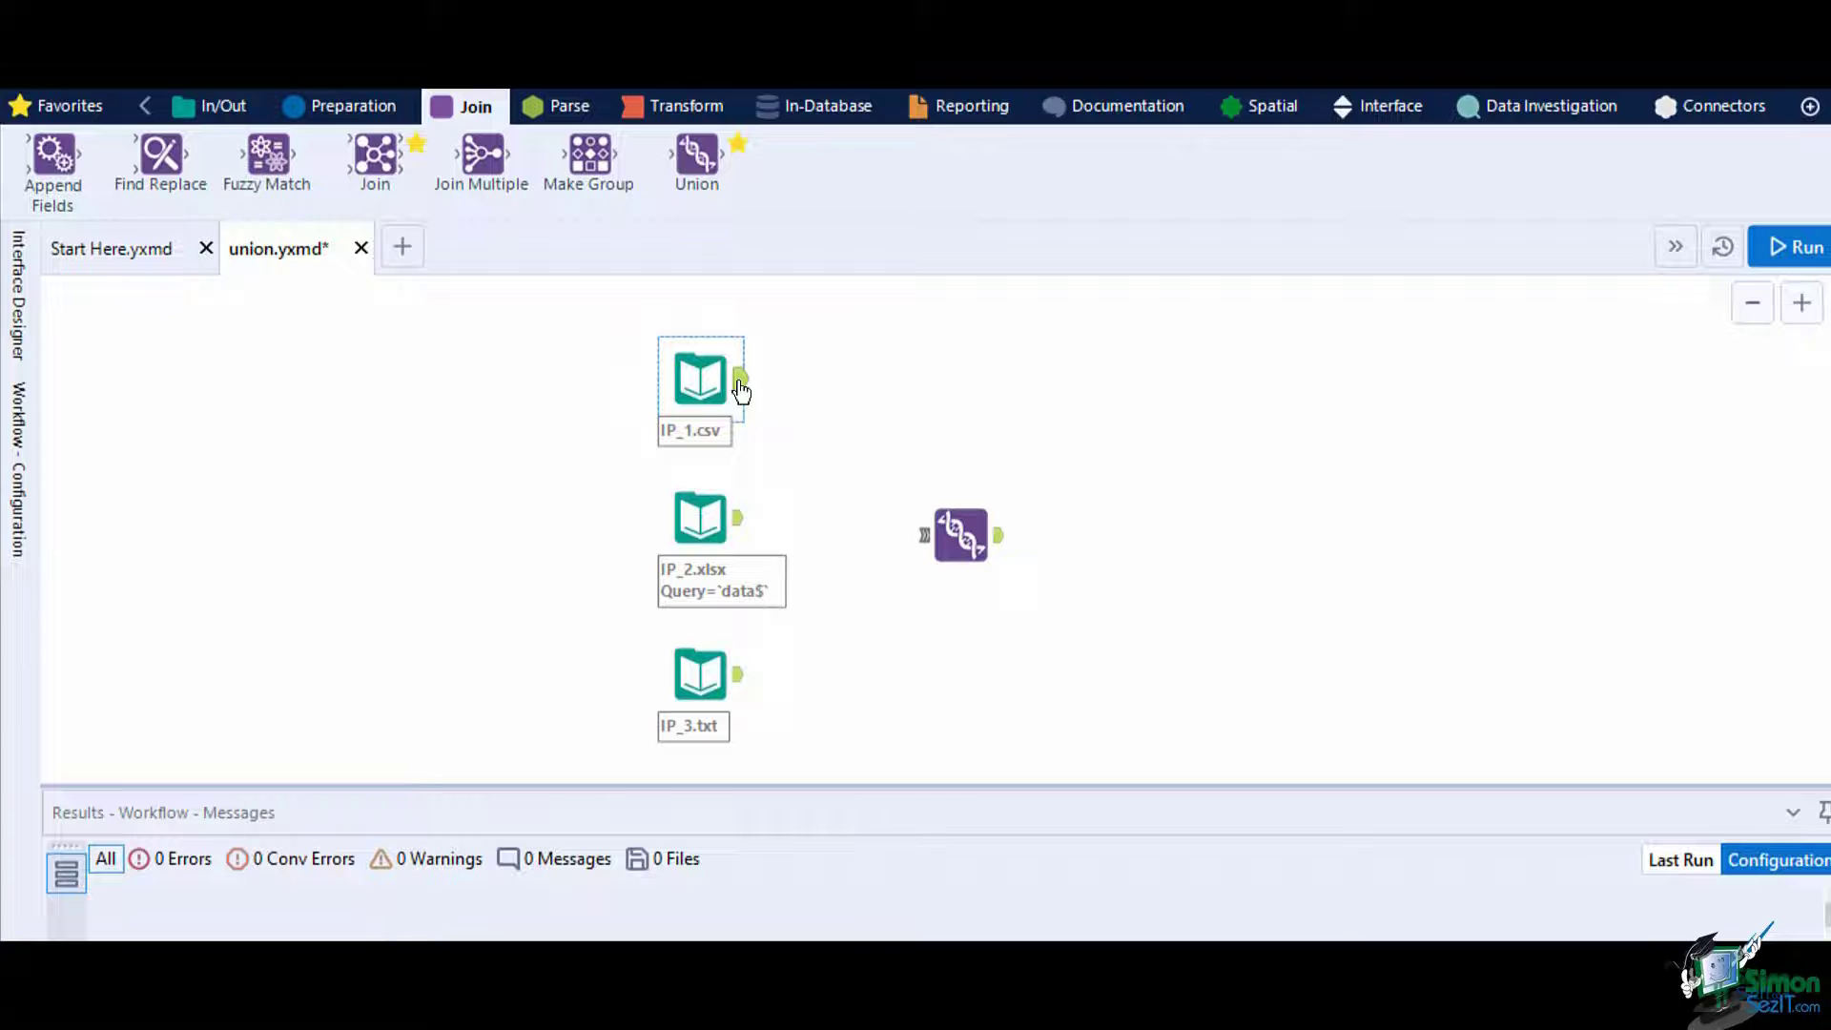
Connect IP_1.csv, IP_2.xlsx and IP_3.txt into the Union tool as inputs #1, #2 and #3.
left_click_drag(737, 378, 923, 535)
left_click(959, 638)
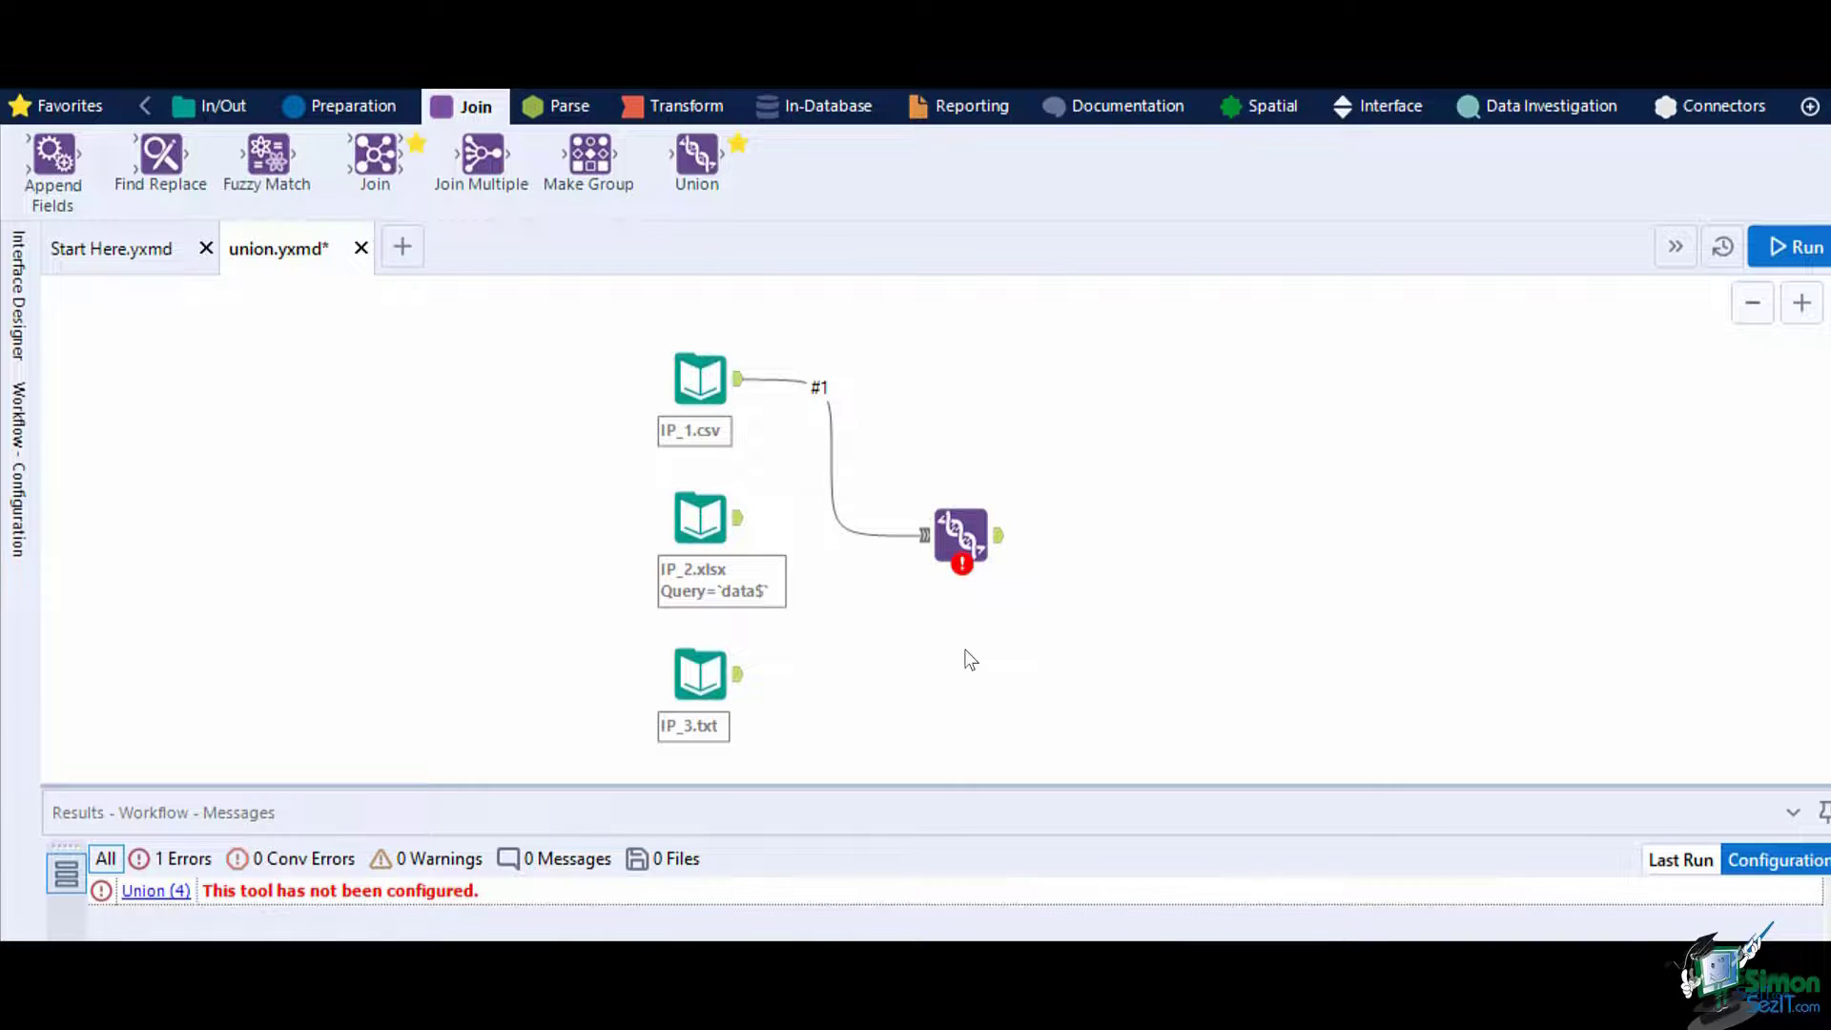
left_click_drag(739, 518, 918, 535)
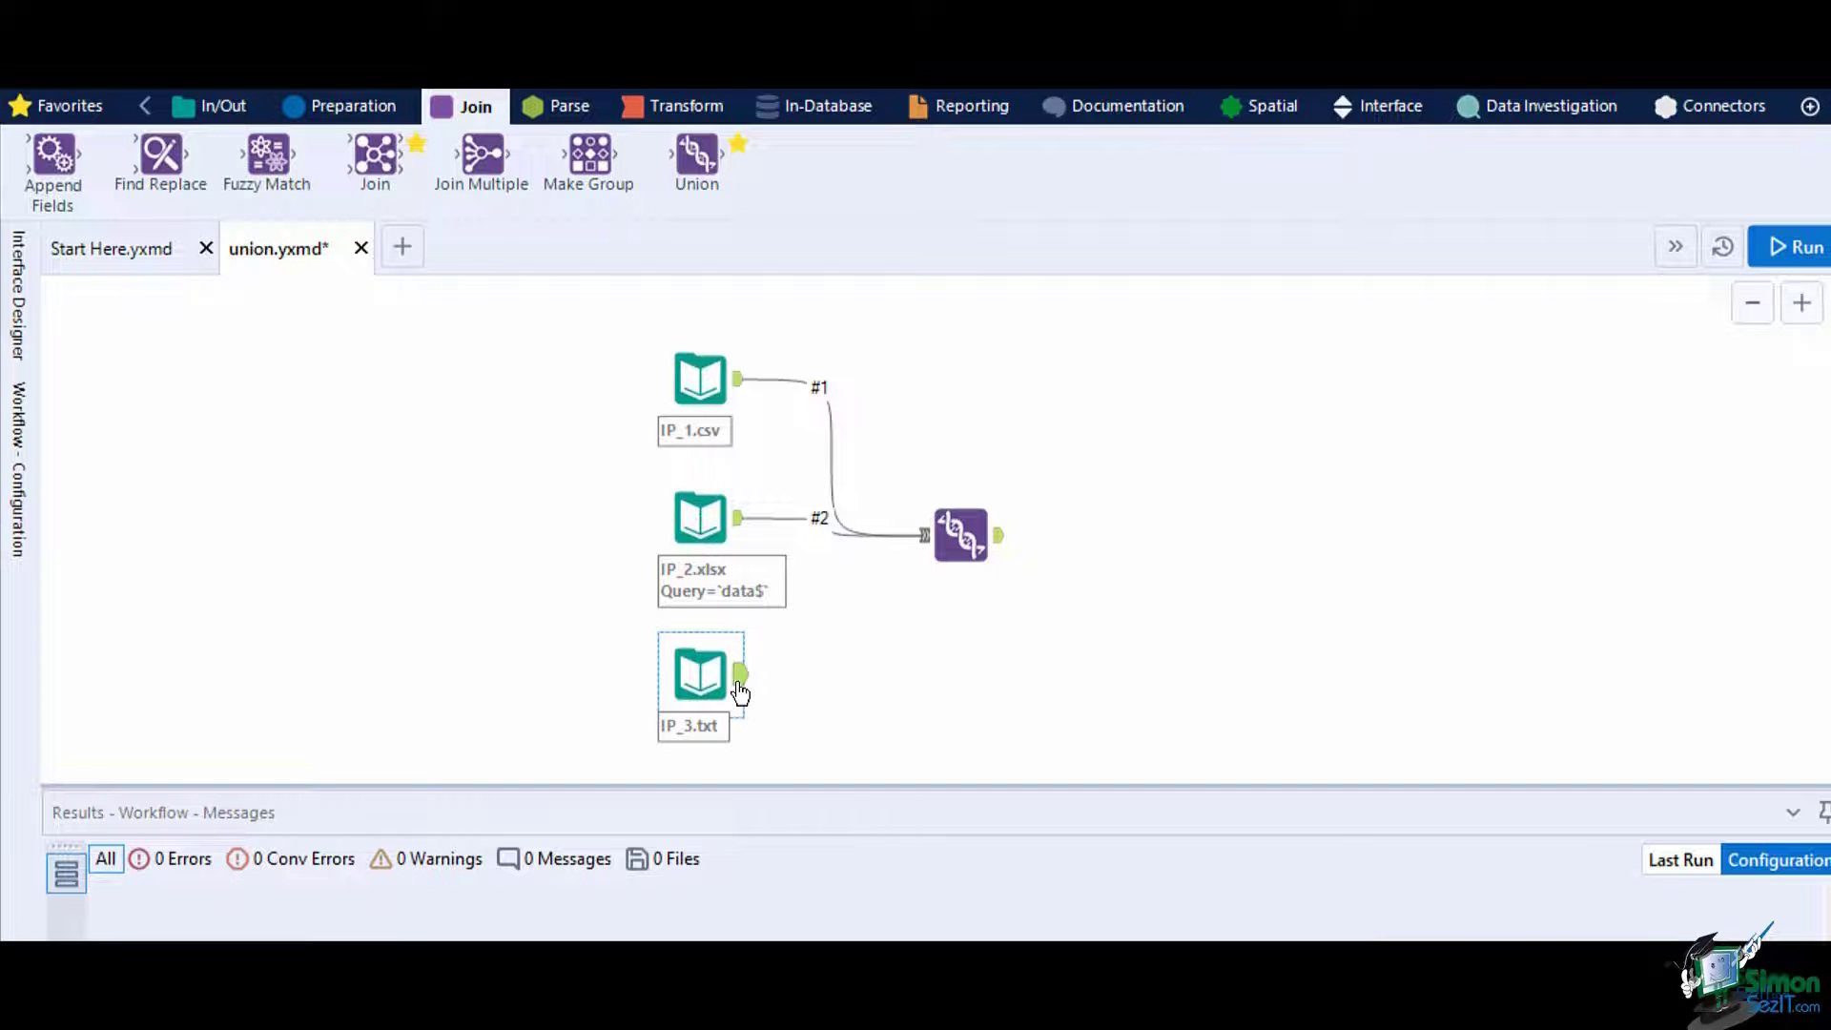
left_click_drag(740, 675, 923, 540)
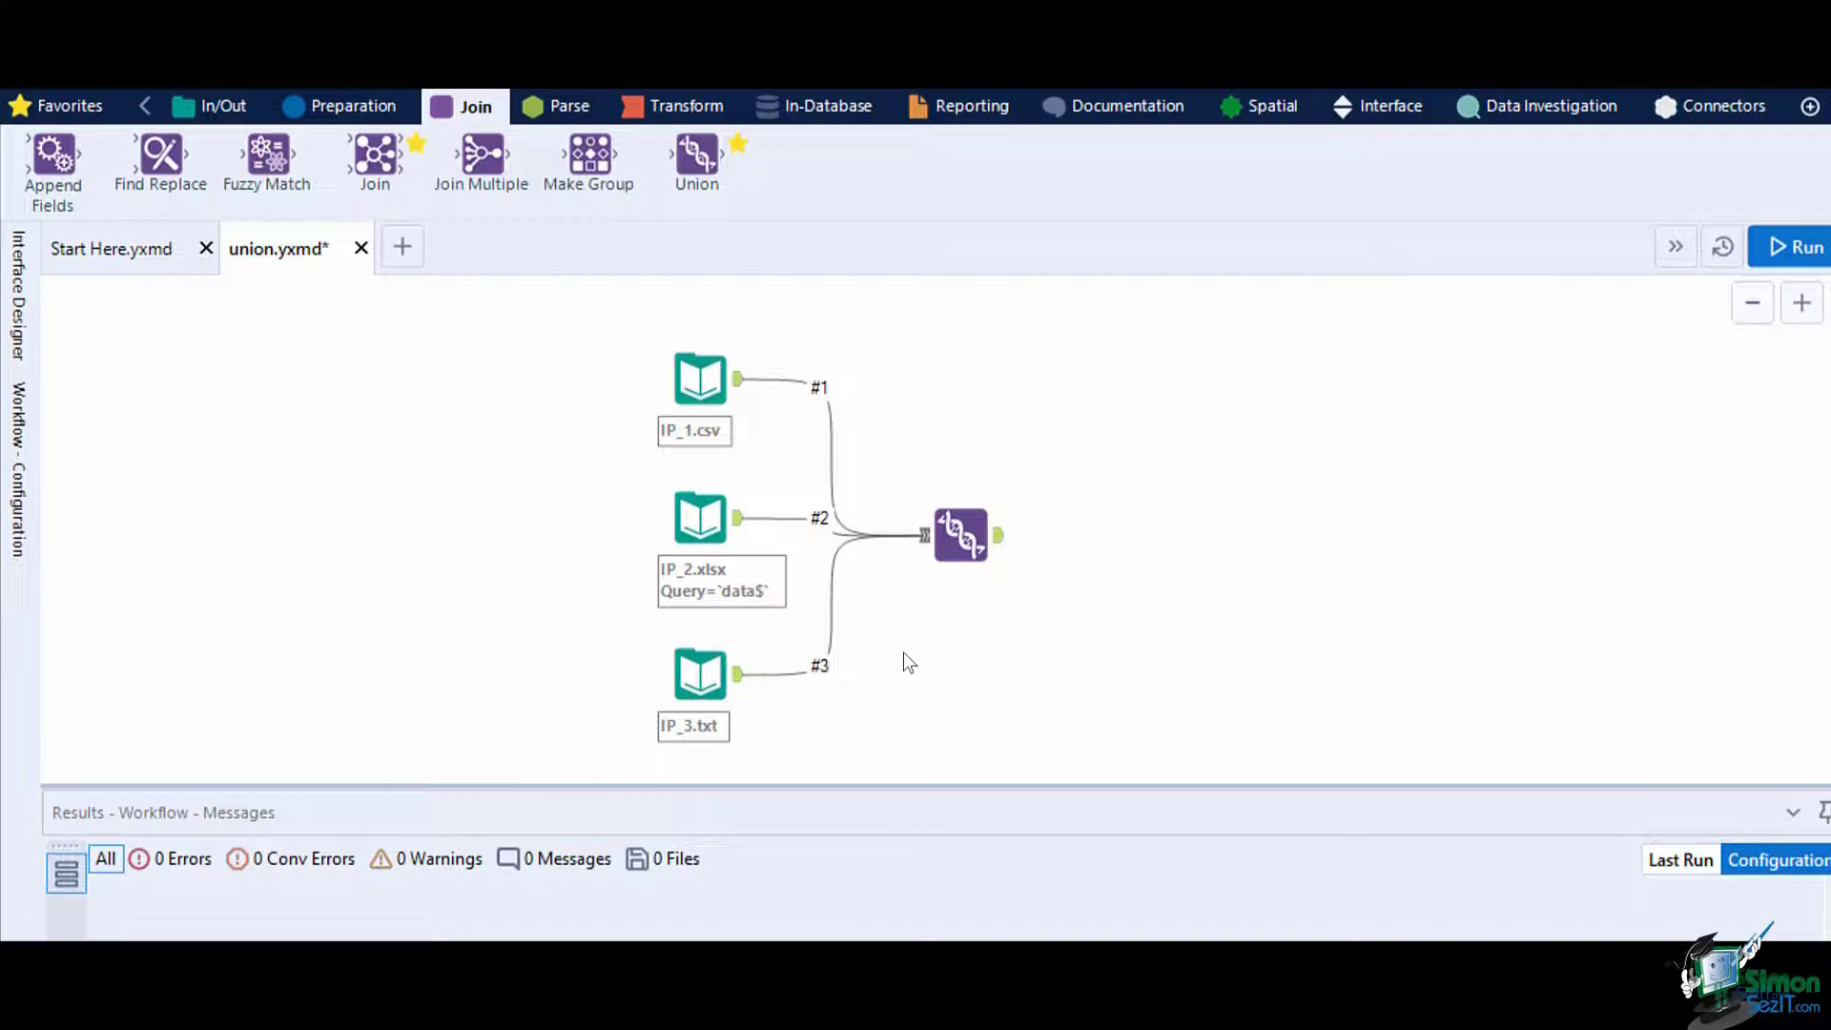
Inspect the #1 connection's name, then select the Union tool.
left_click(822, 391)
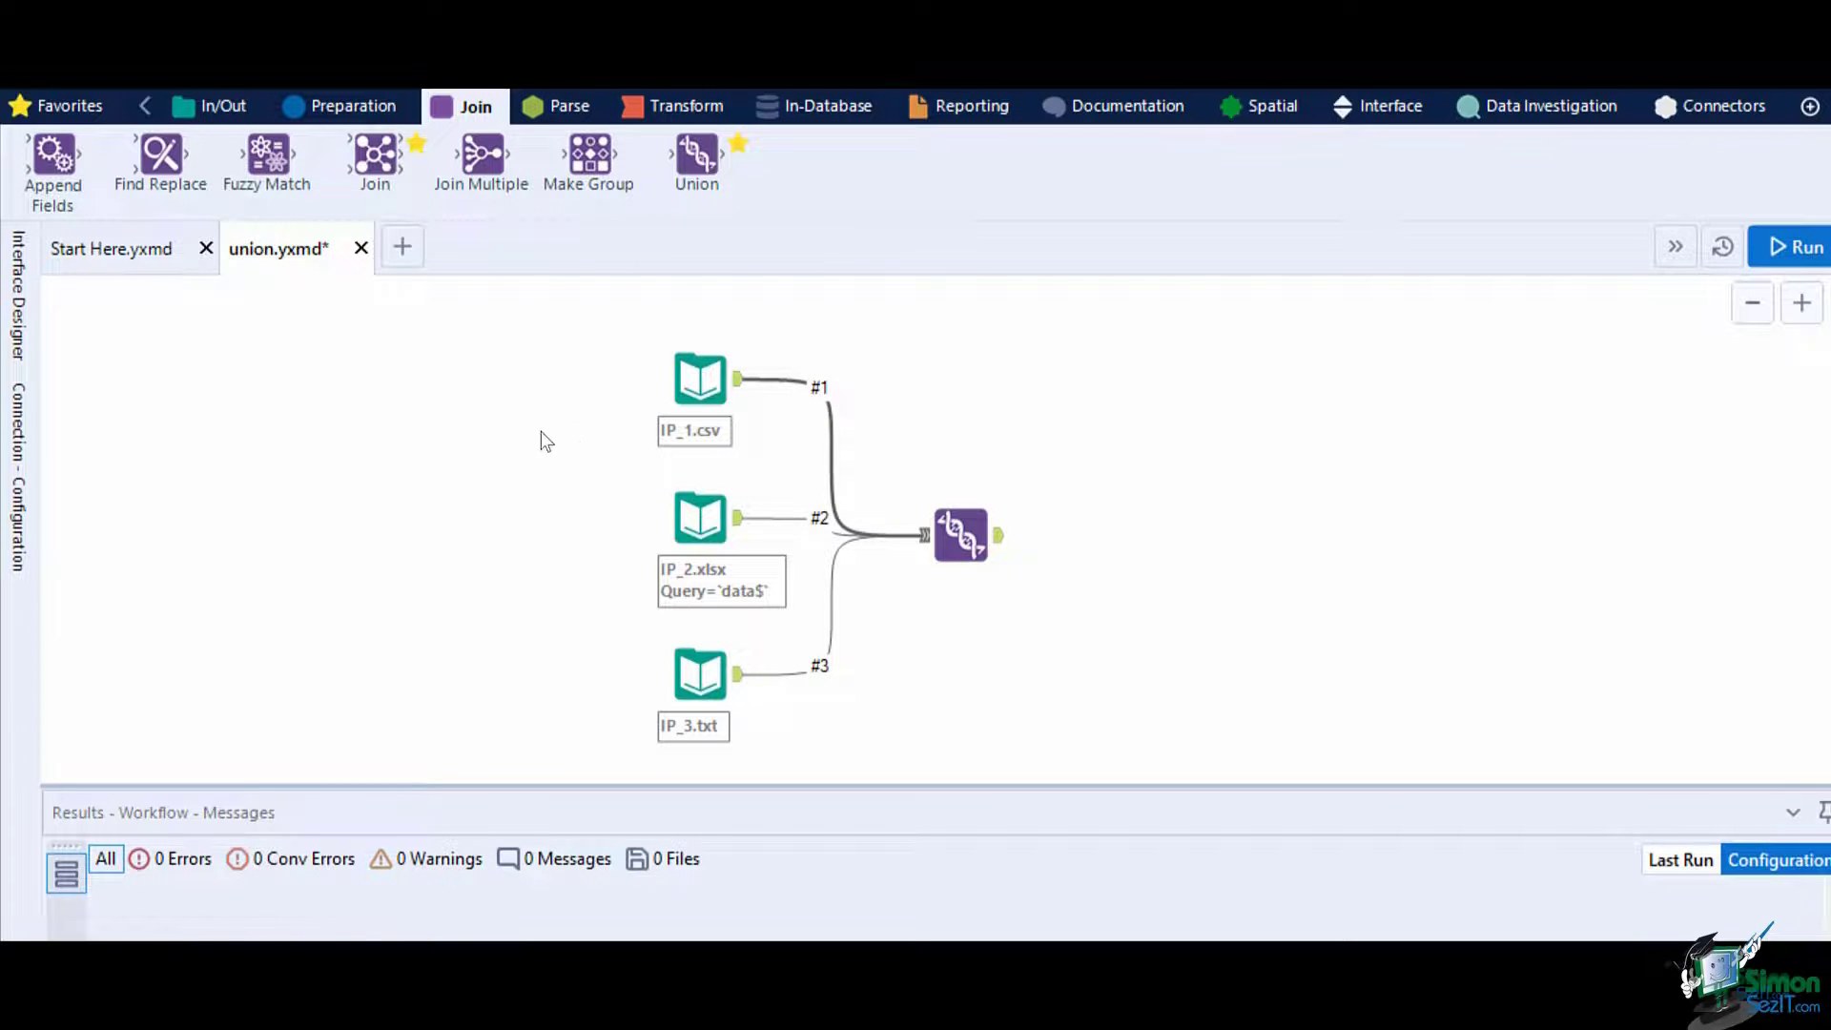
mouse_move(31, 502)
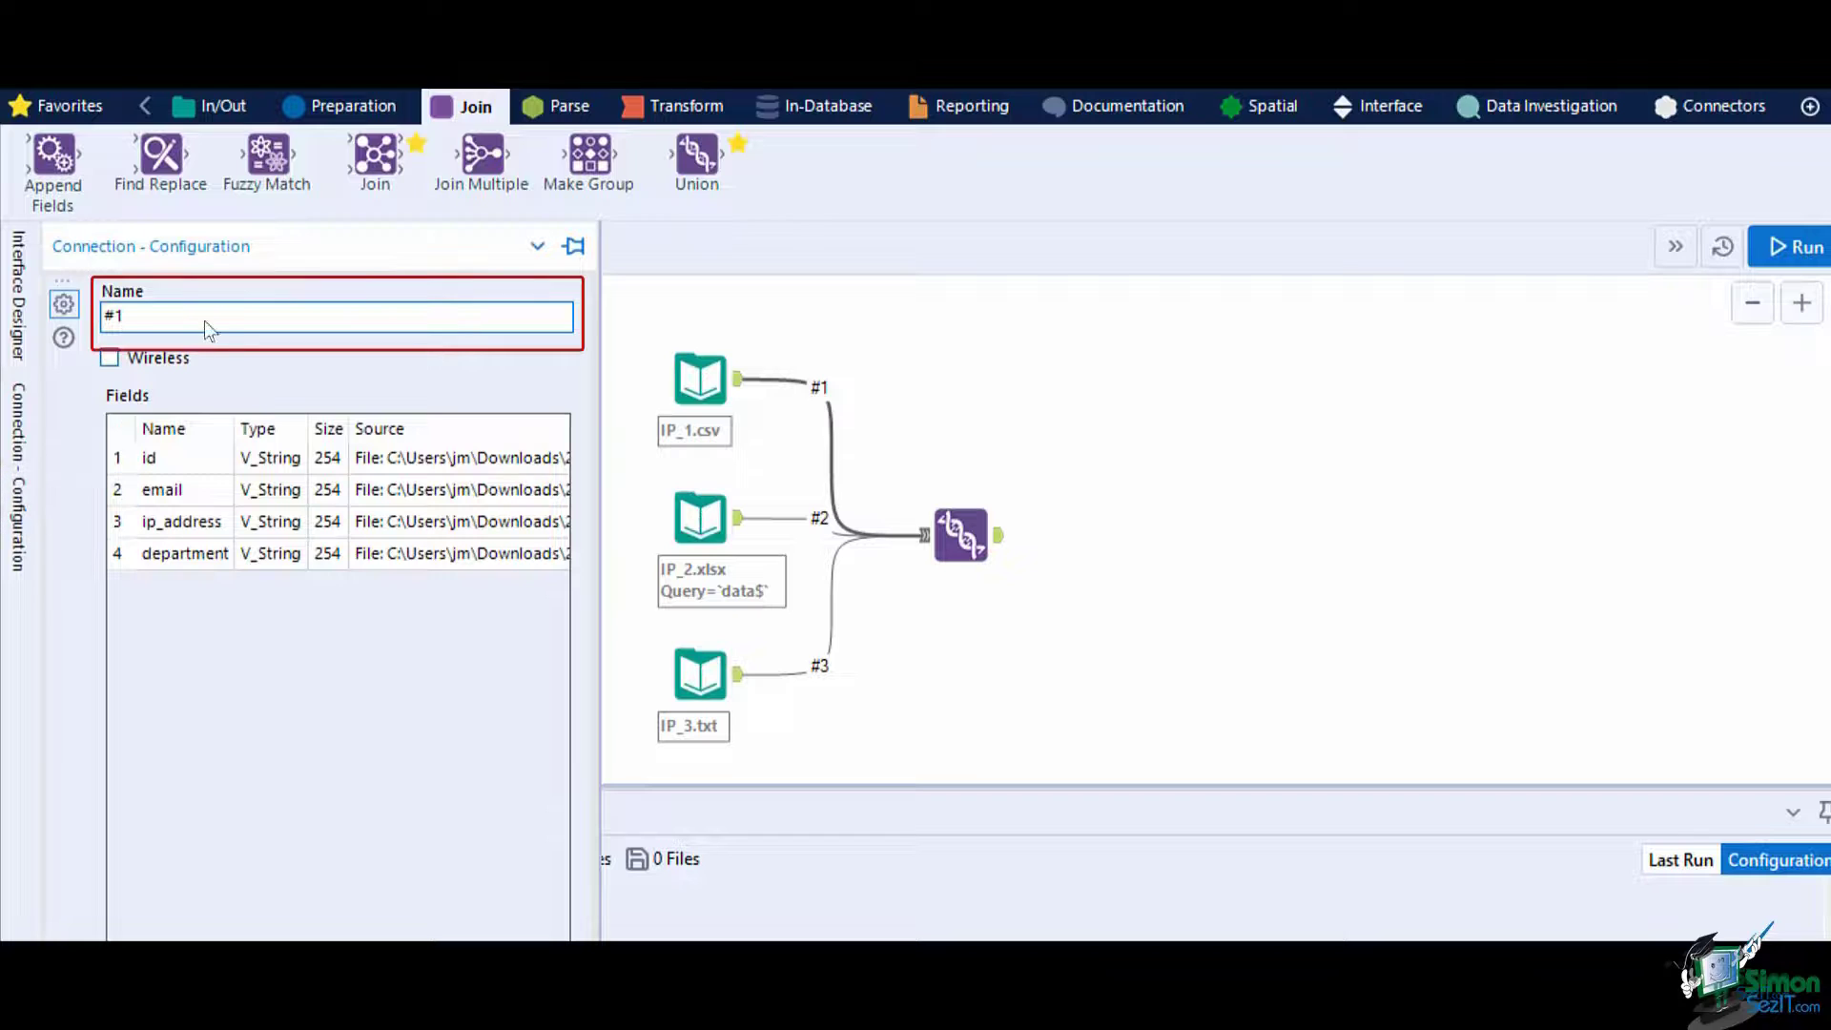
left_click_drag(205, 320, 63, 314)
left_click(961, 536)
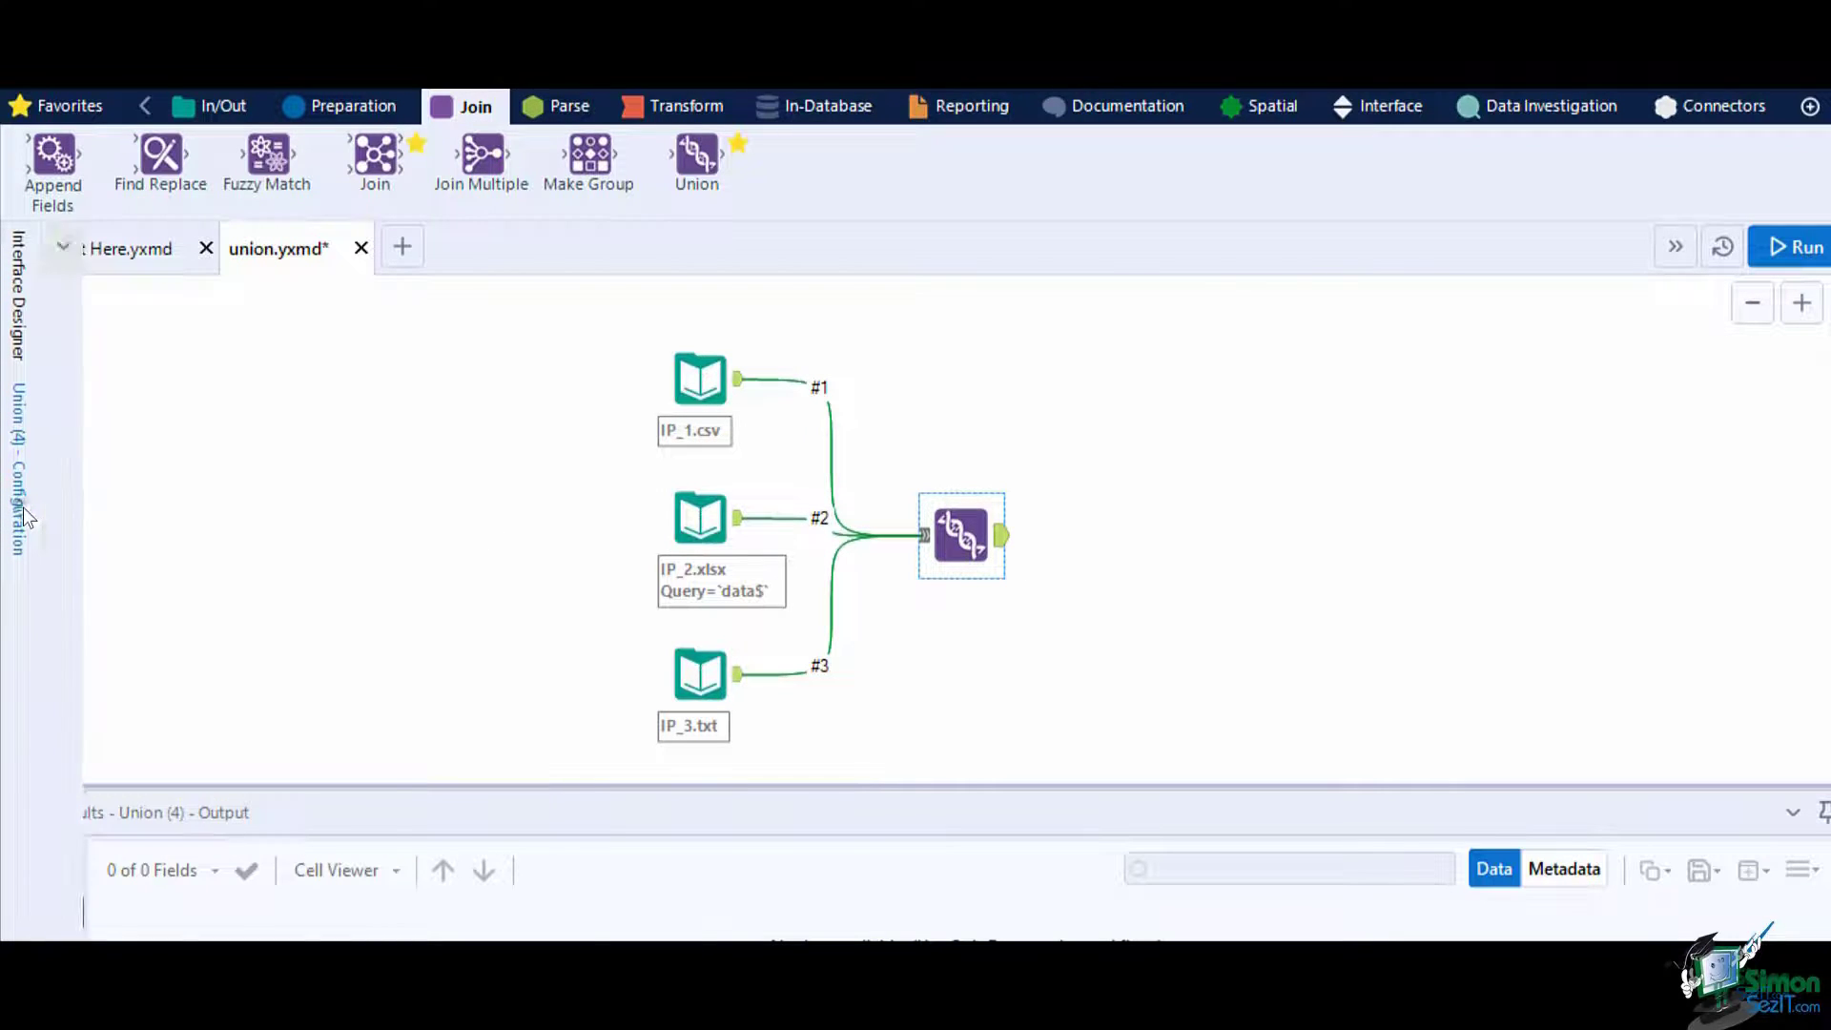
Review the Union's dropdowns, keeping Auto Config by Name and Warning - Continue Processing Records.
mouse_move(31, 500)
left_click(244, 305)
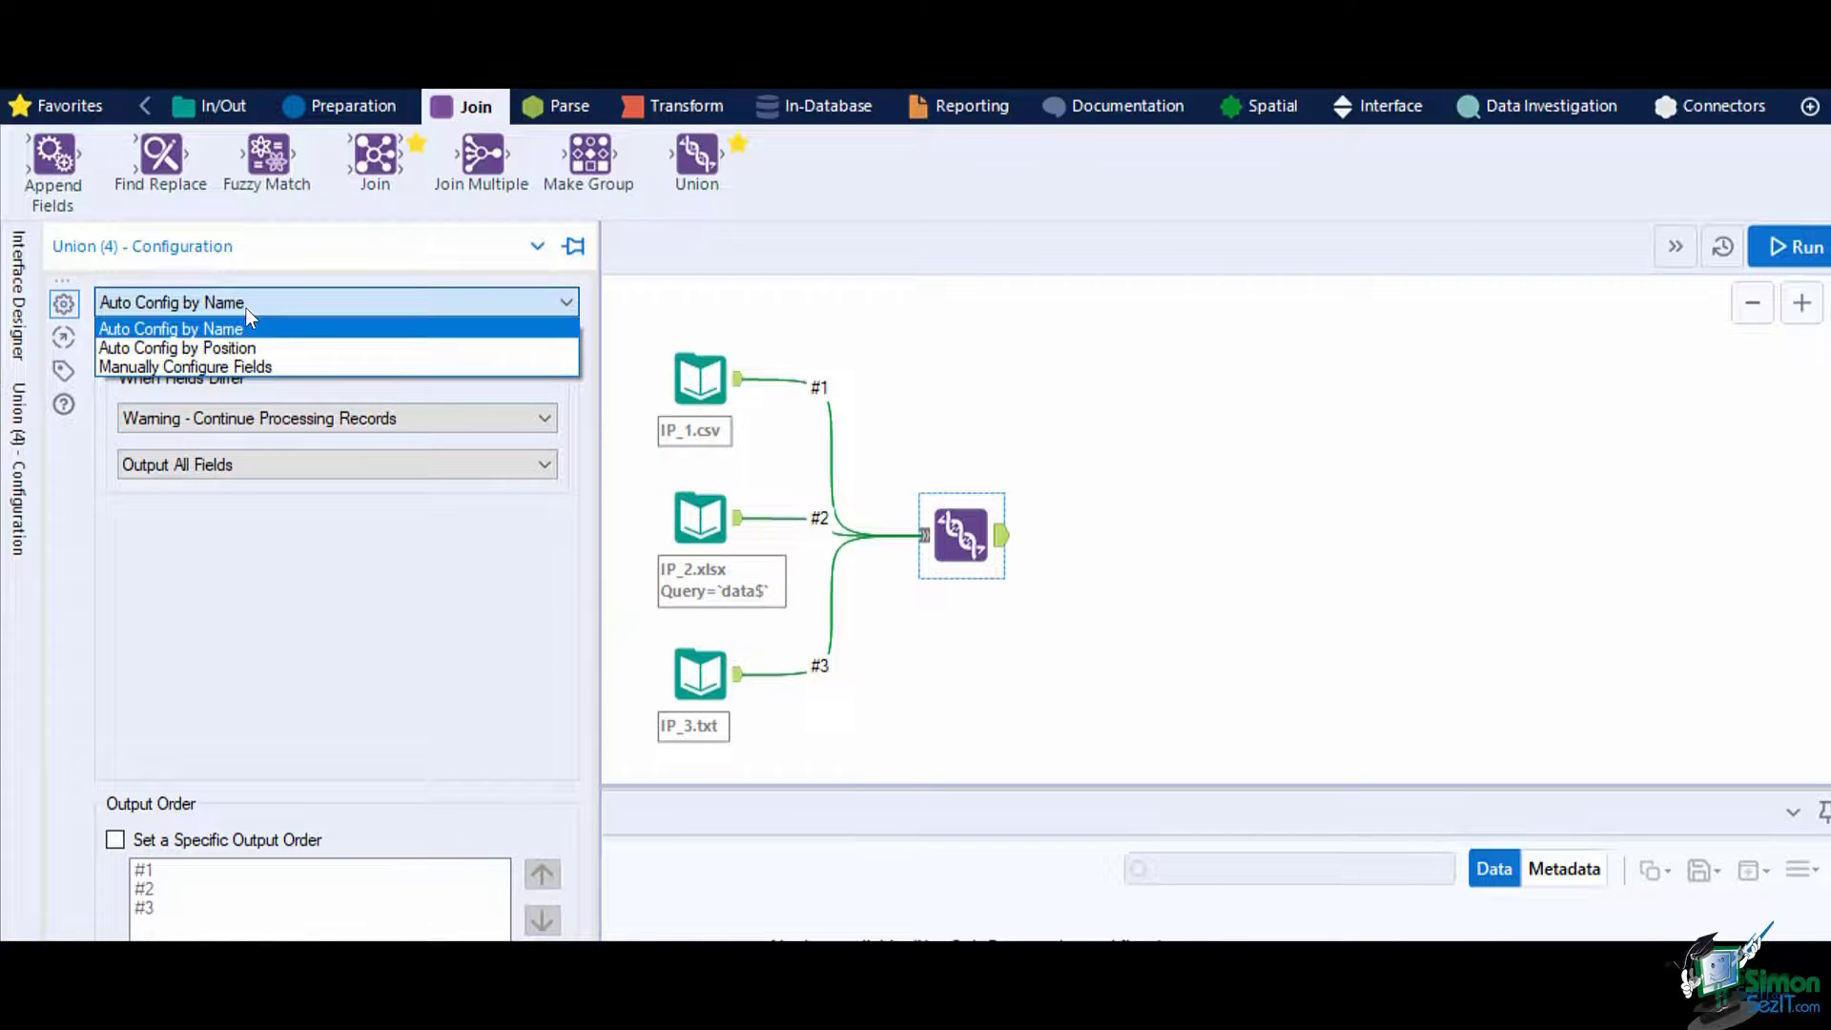
left_click(247, 329)
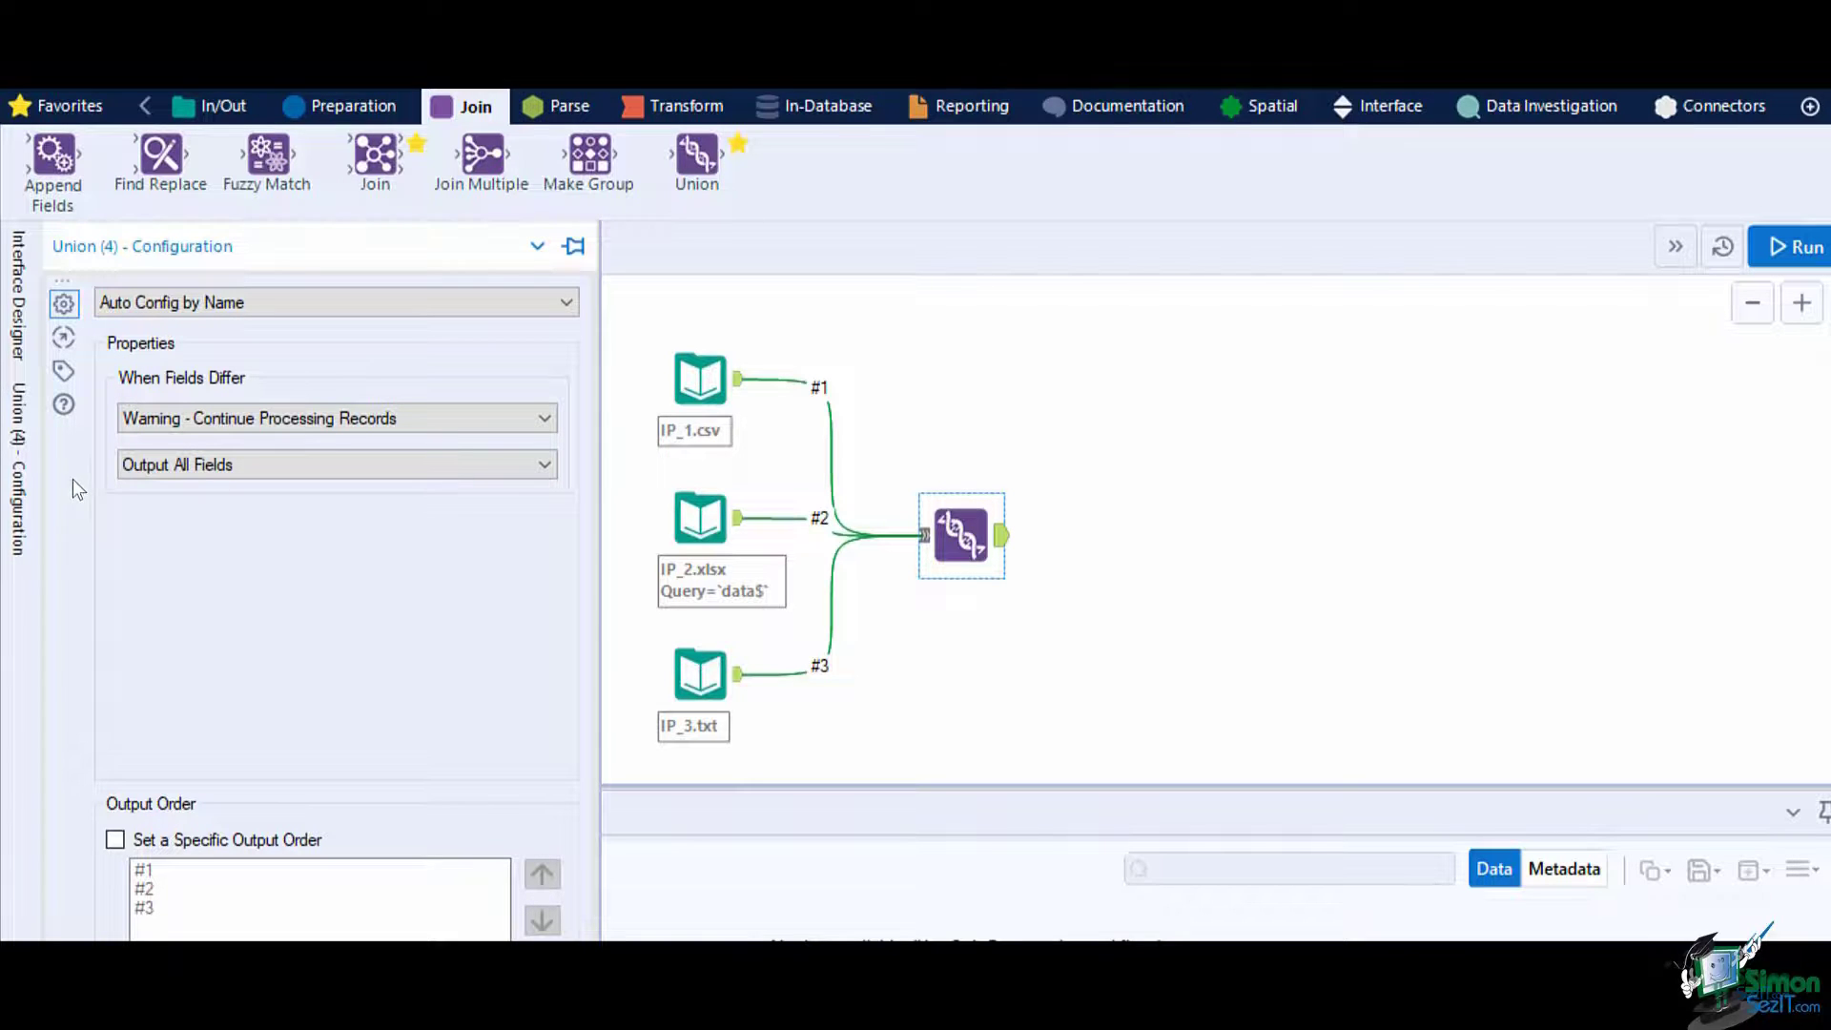
left_click(141, 424)
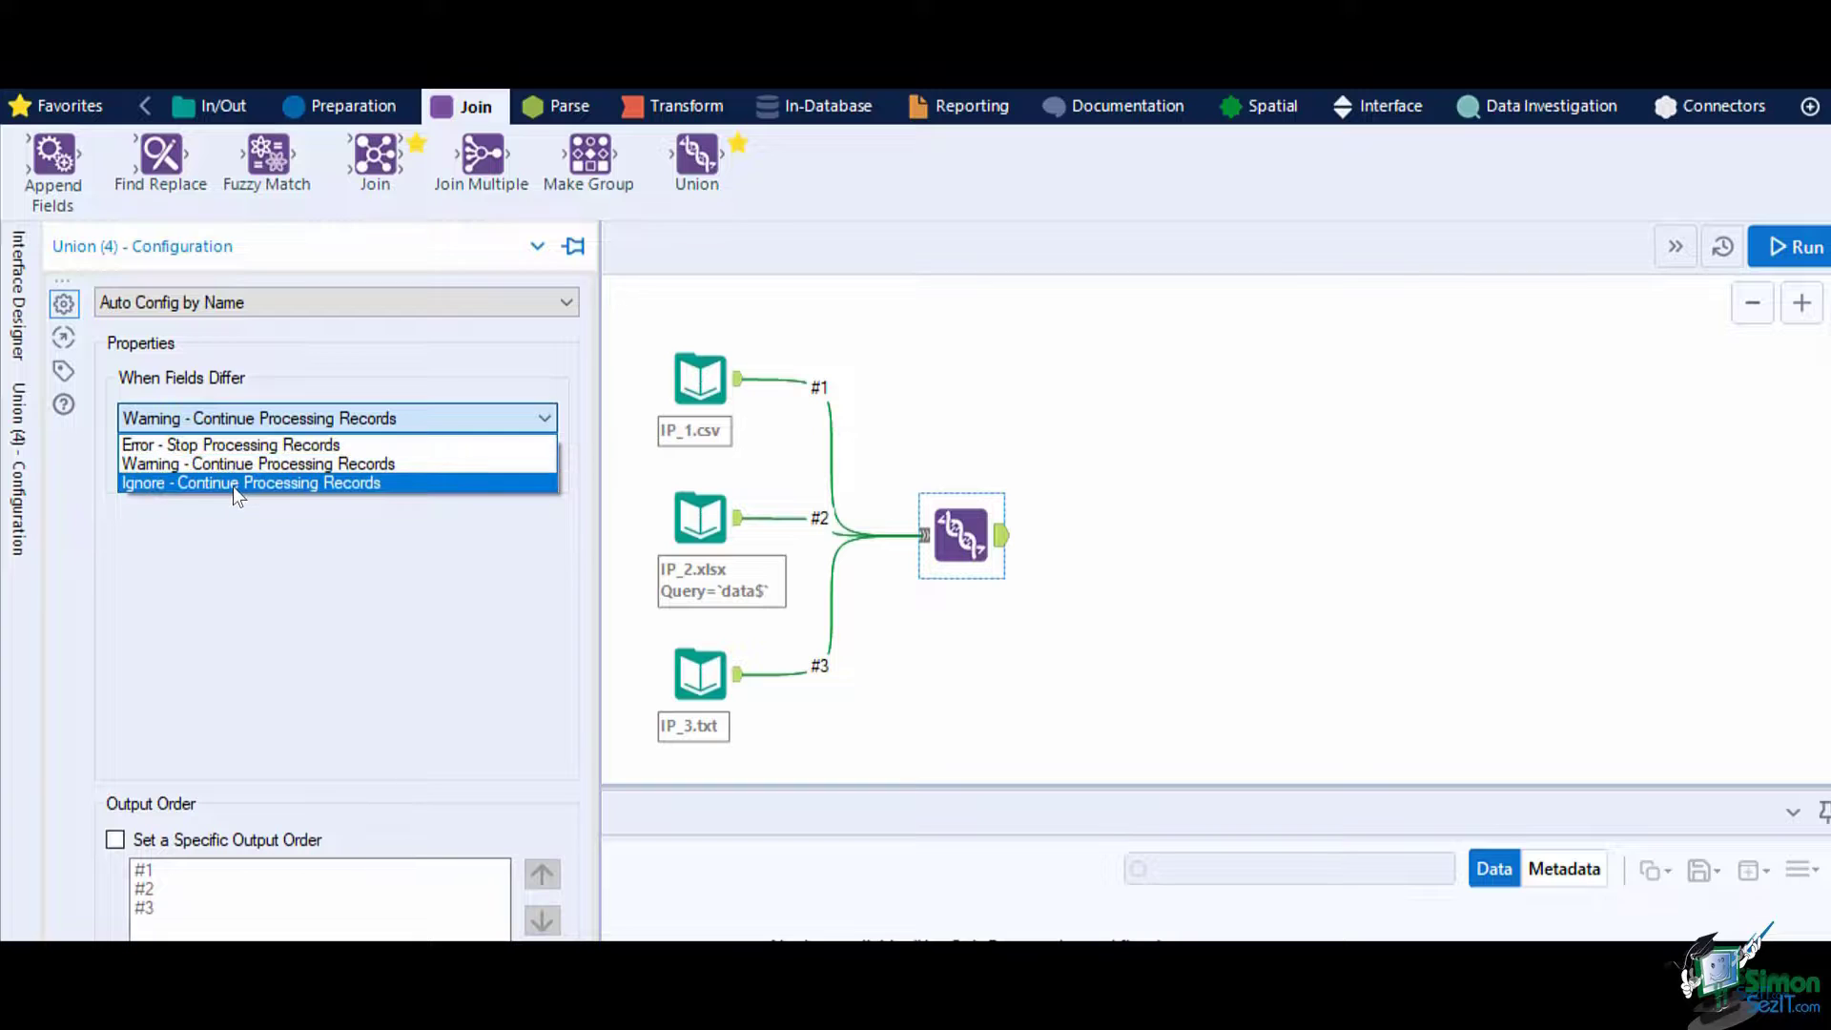
left_click(82, 496)
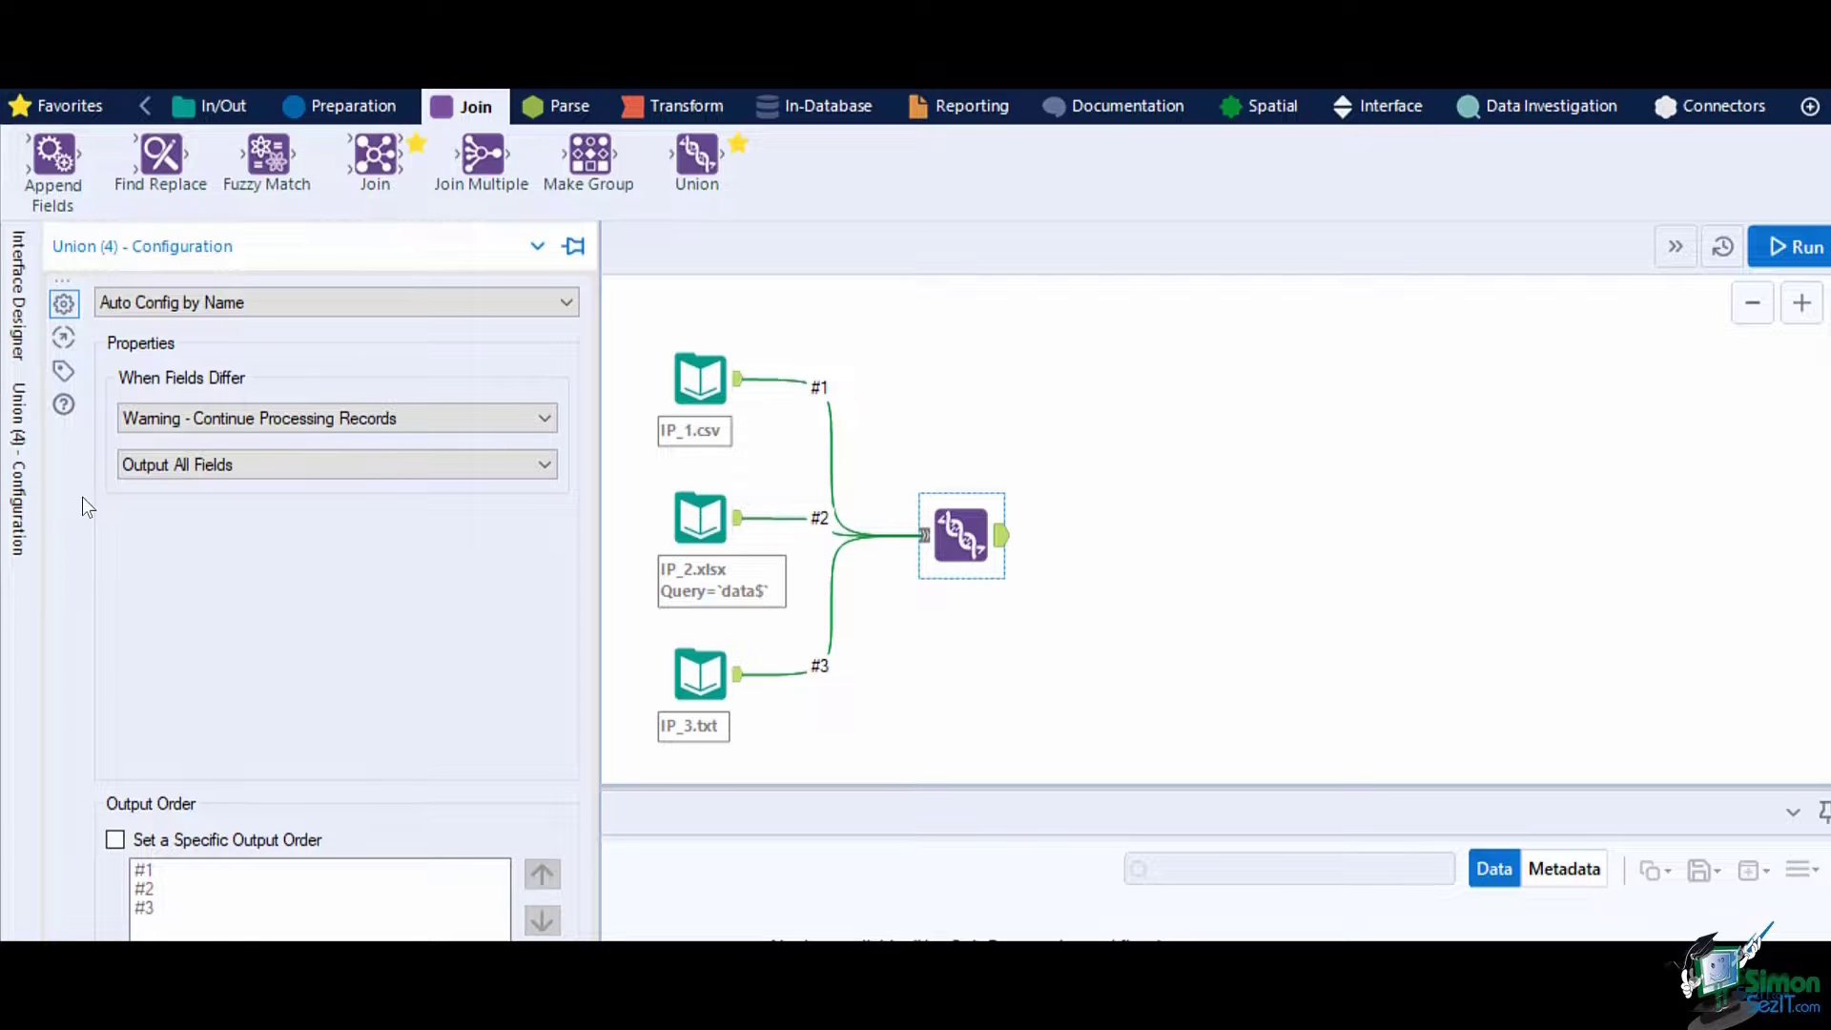
left_click(145, 466)
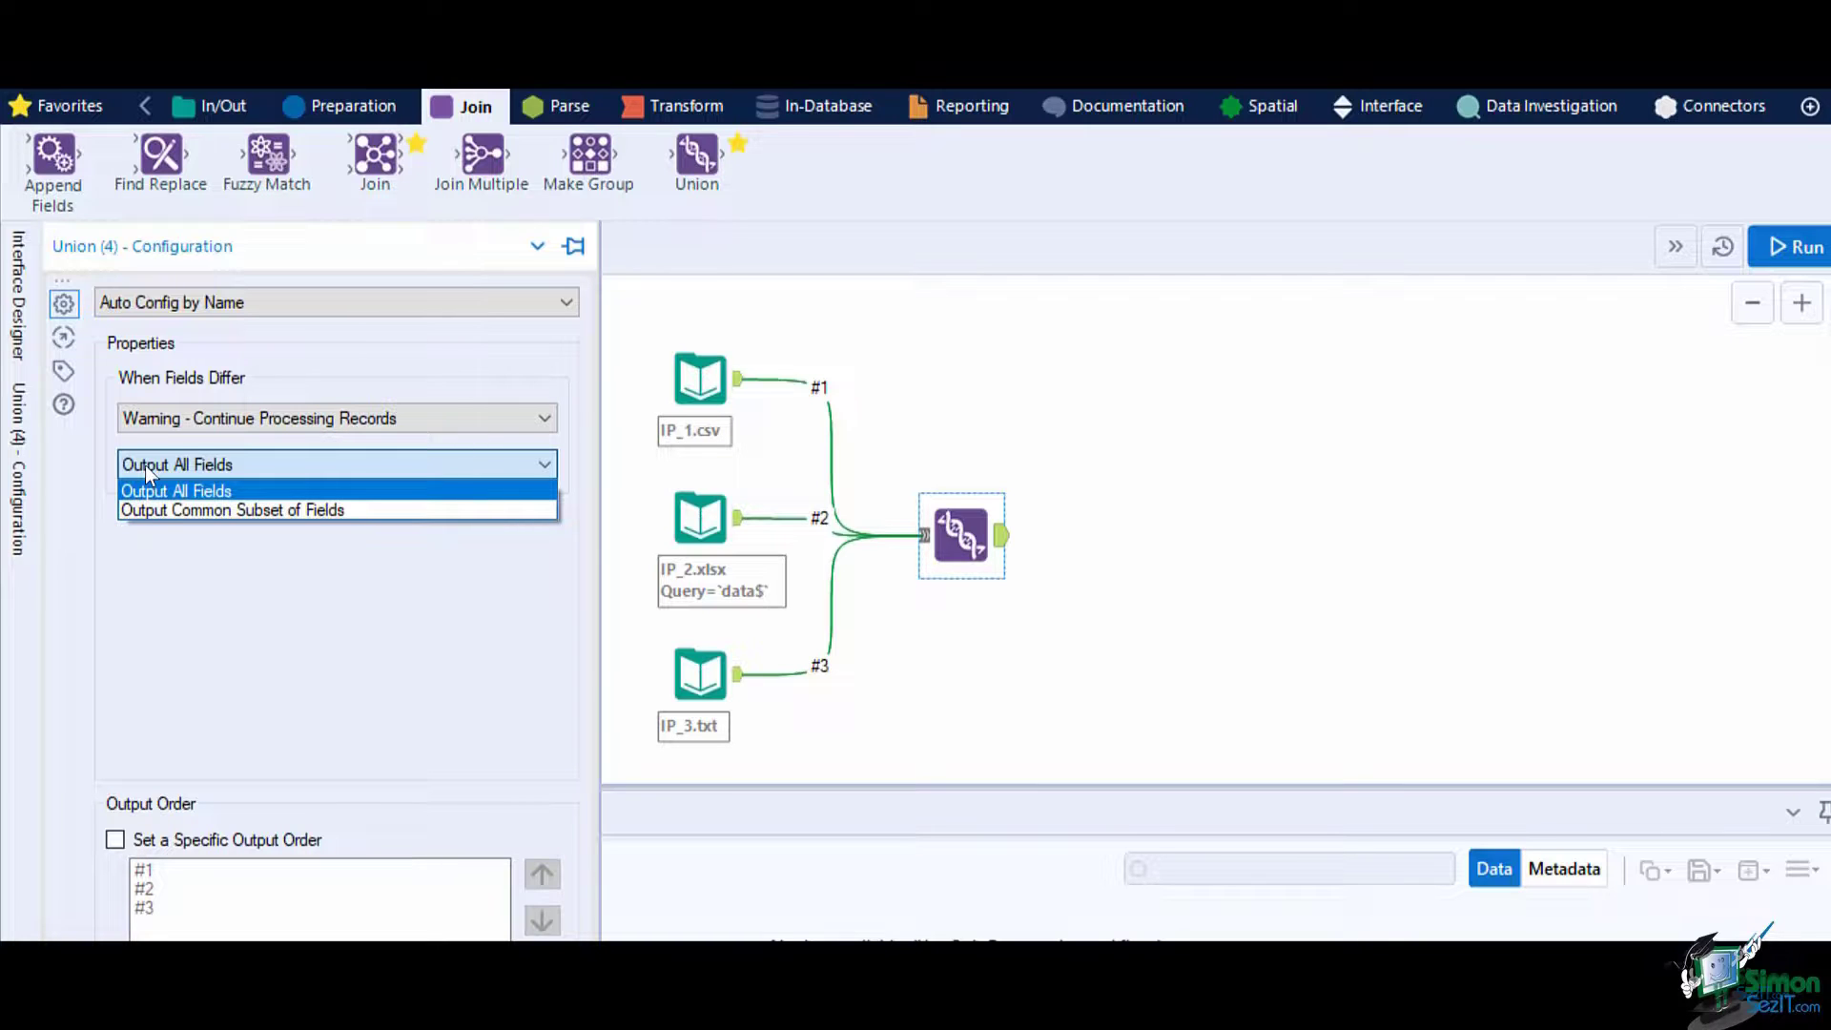
Switch the Union to Manually Configure Fields, keeping all fields in the output.
left_click(145, 465)
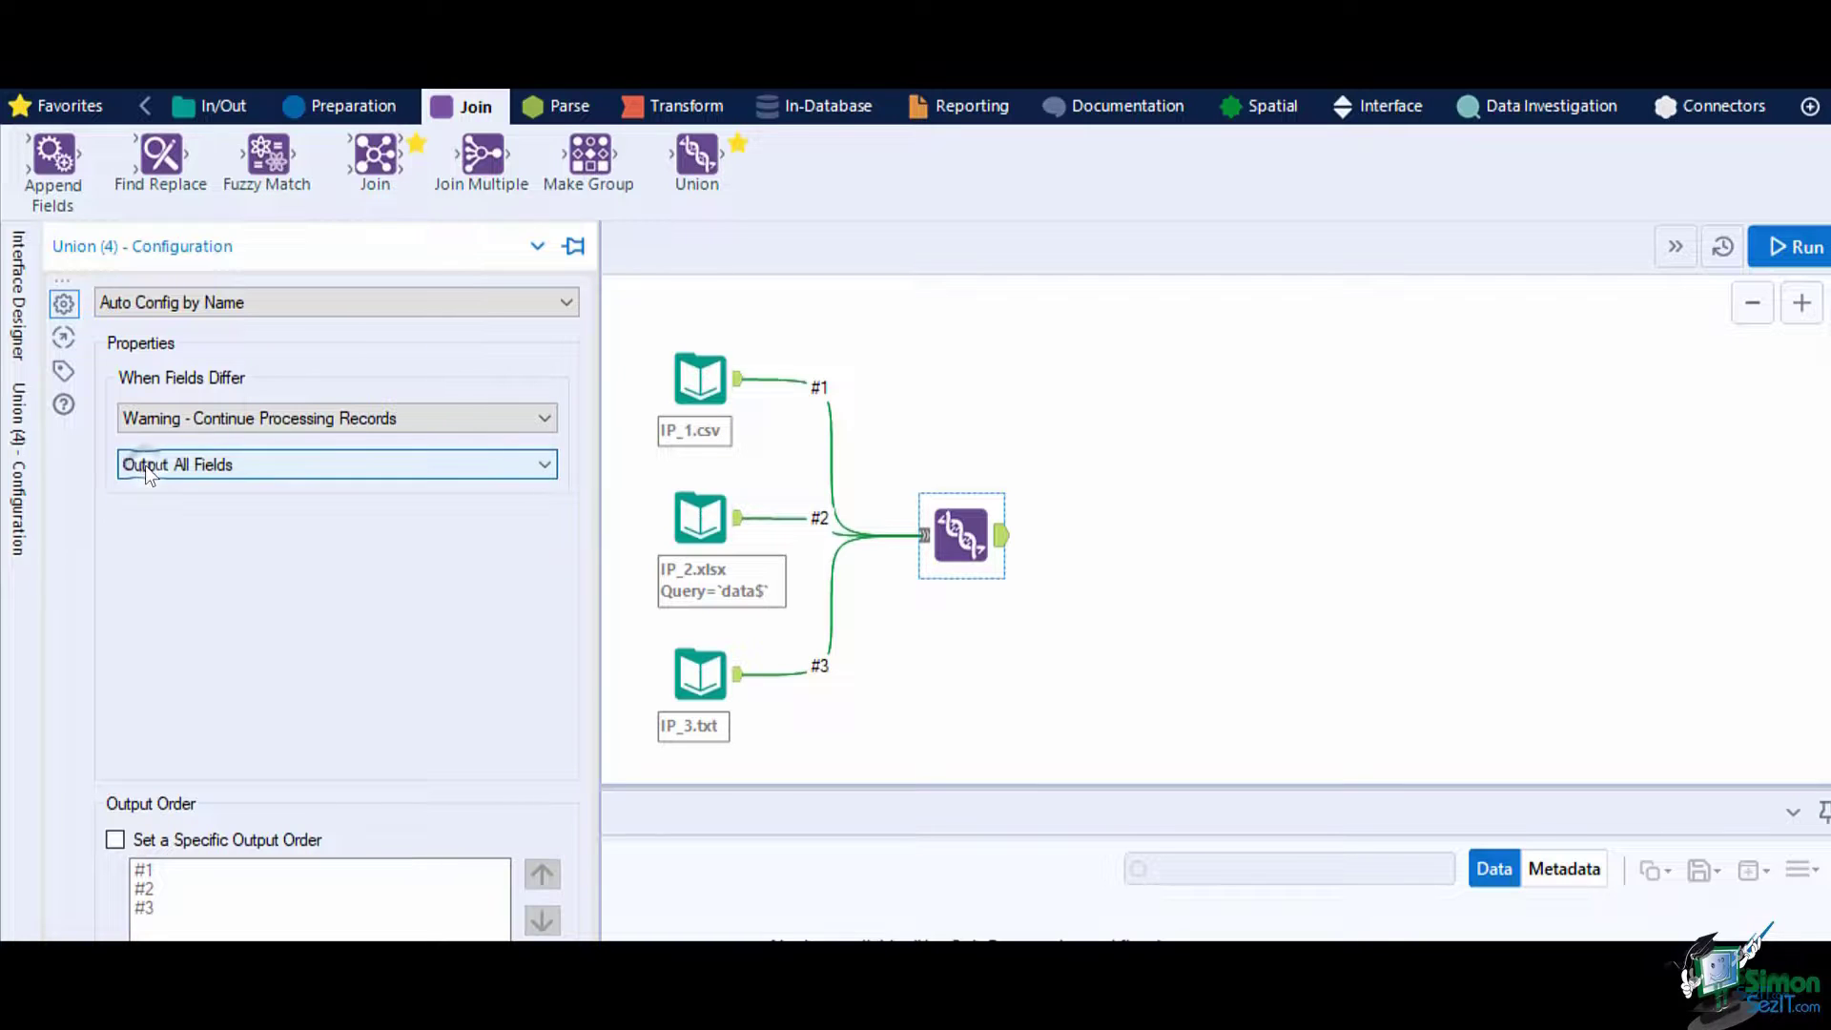
left_click(313, 302)
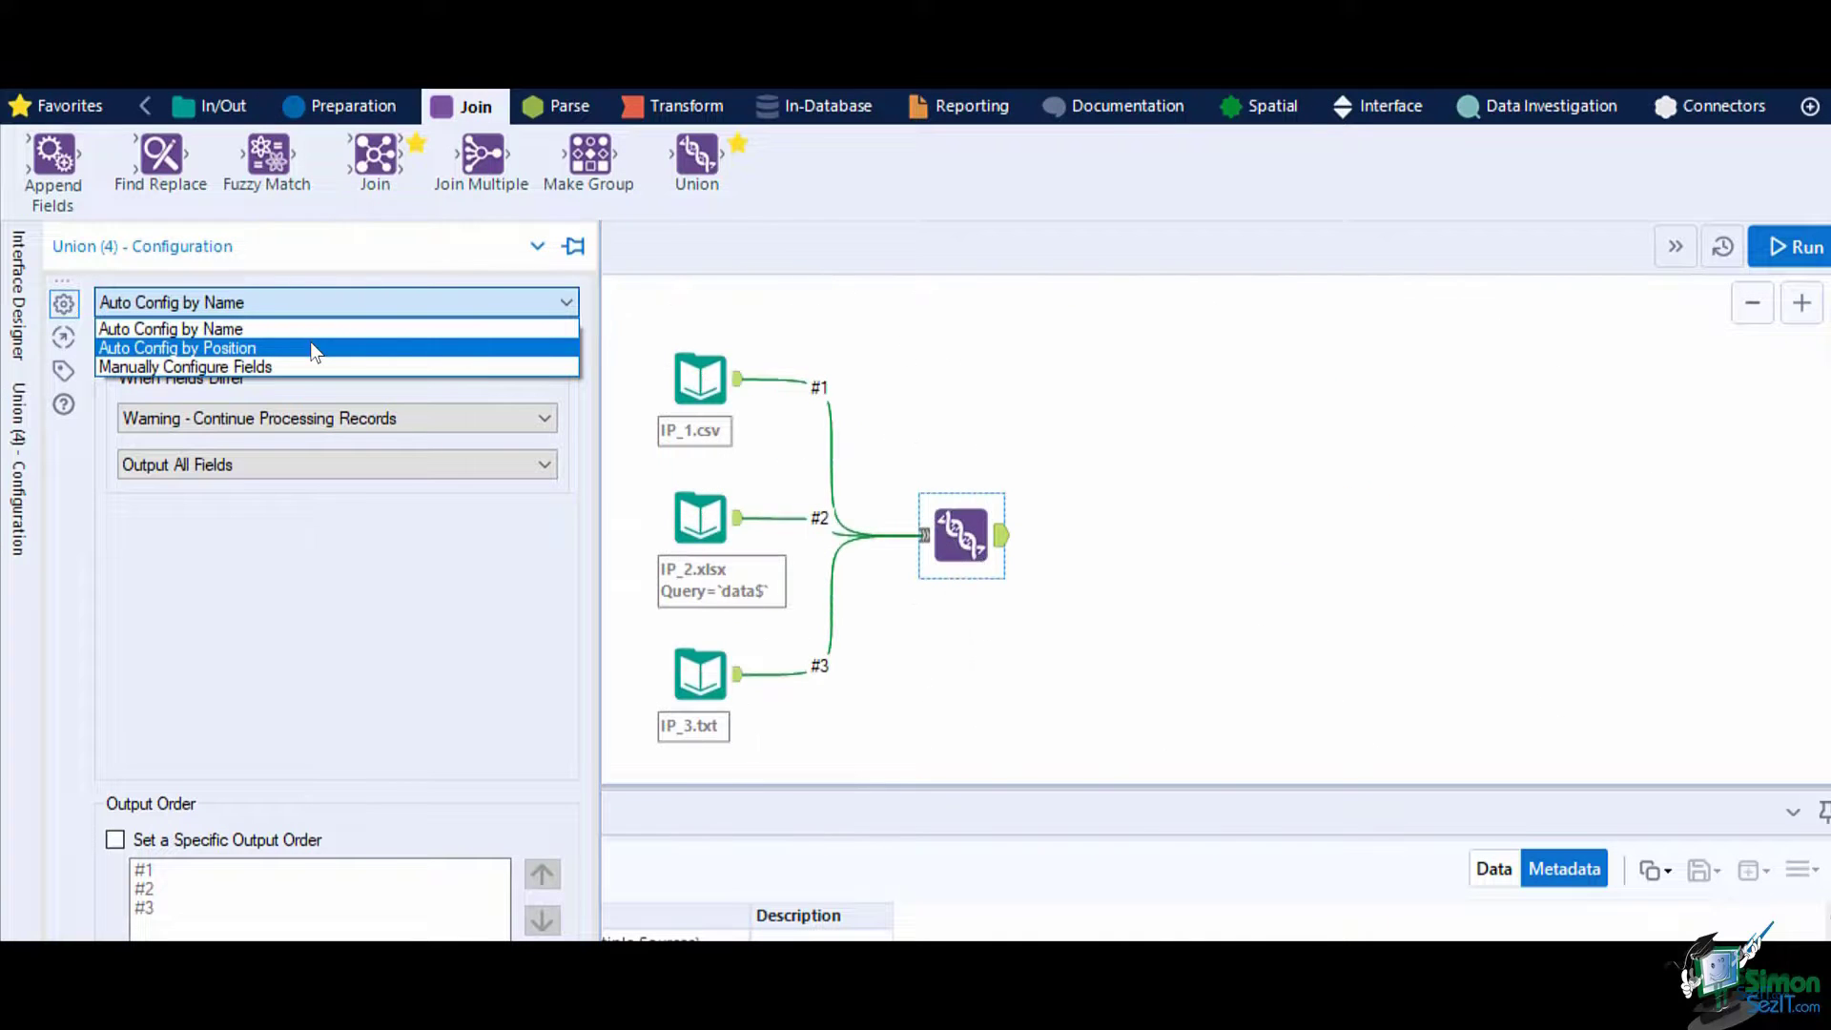
left_click(323, 543)
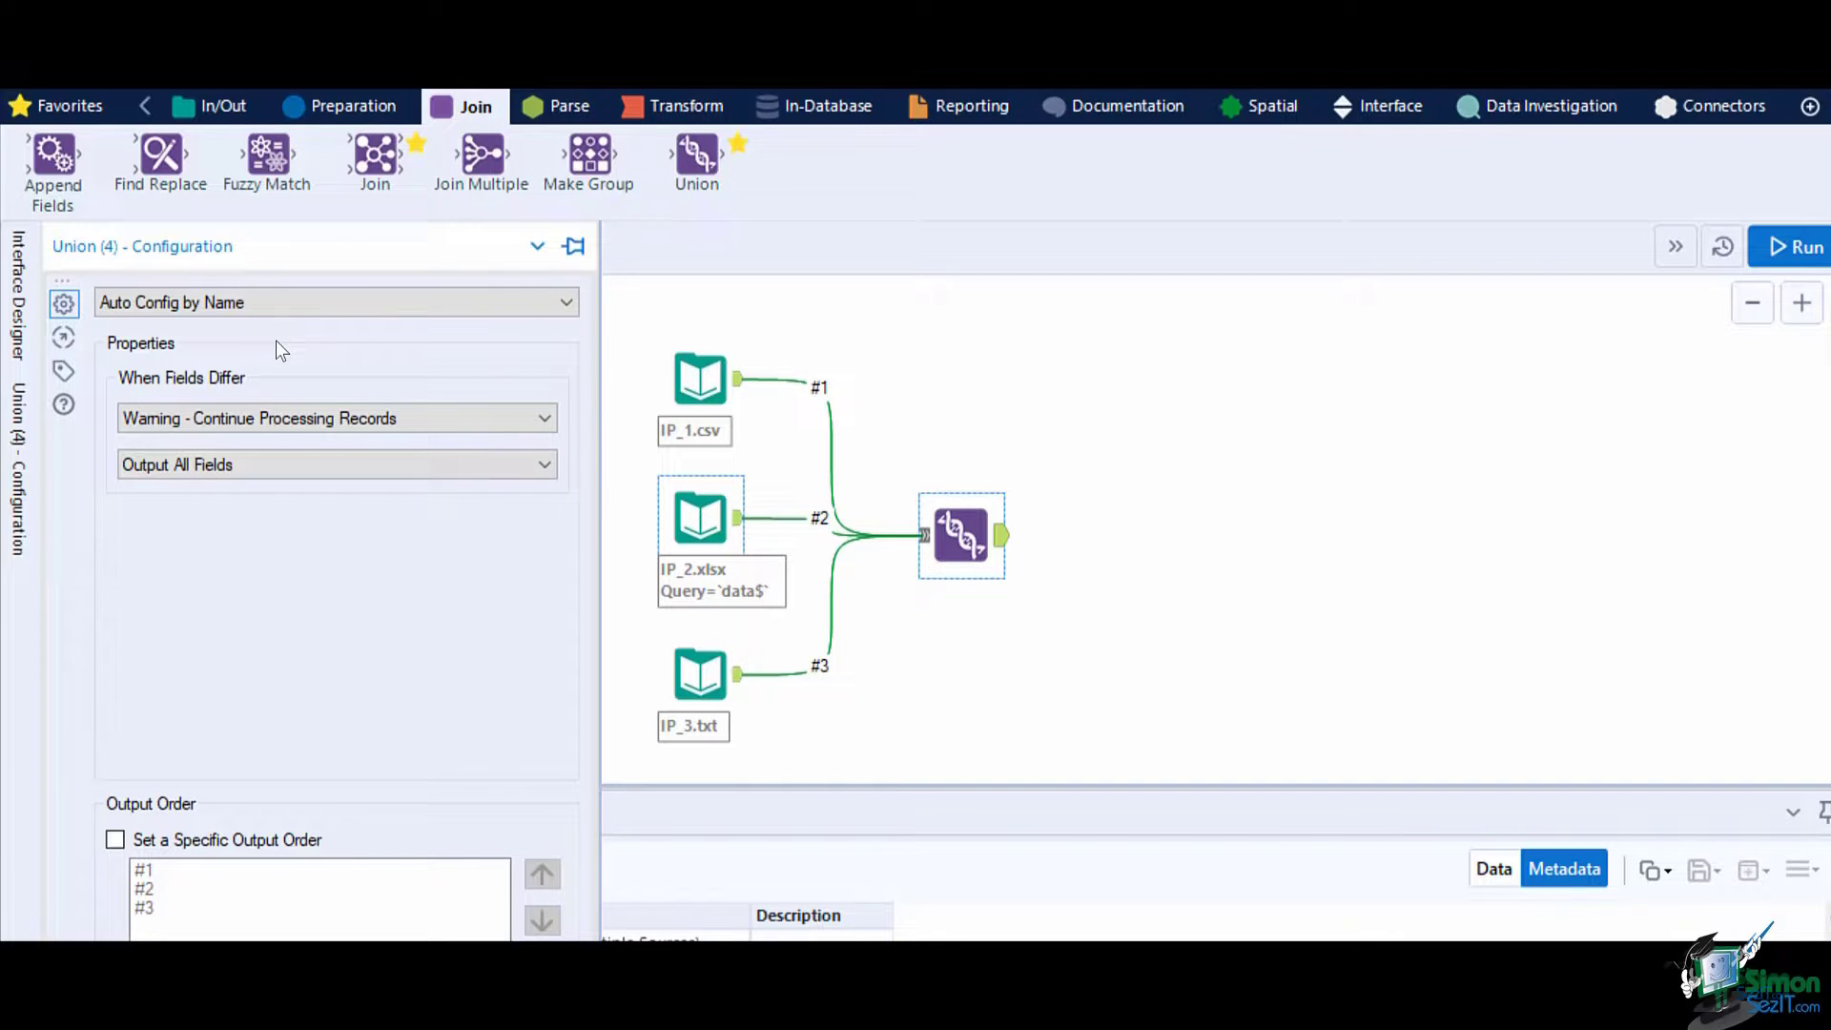
left_click(273, 303)
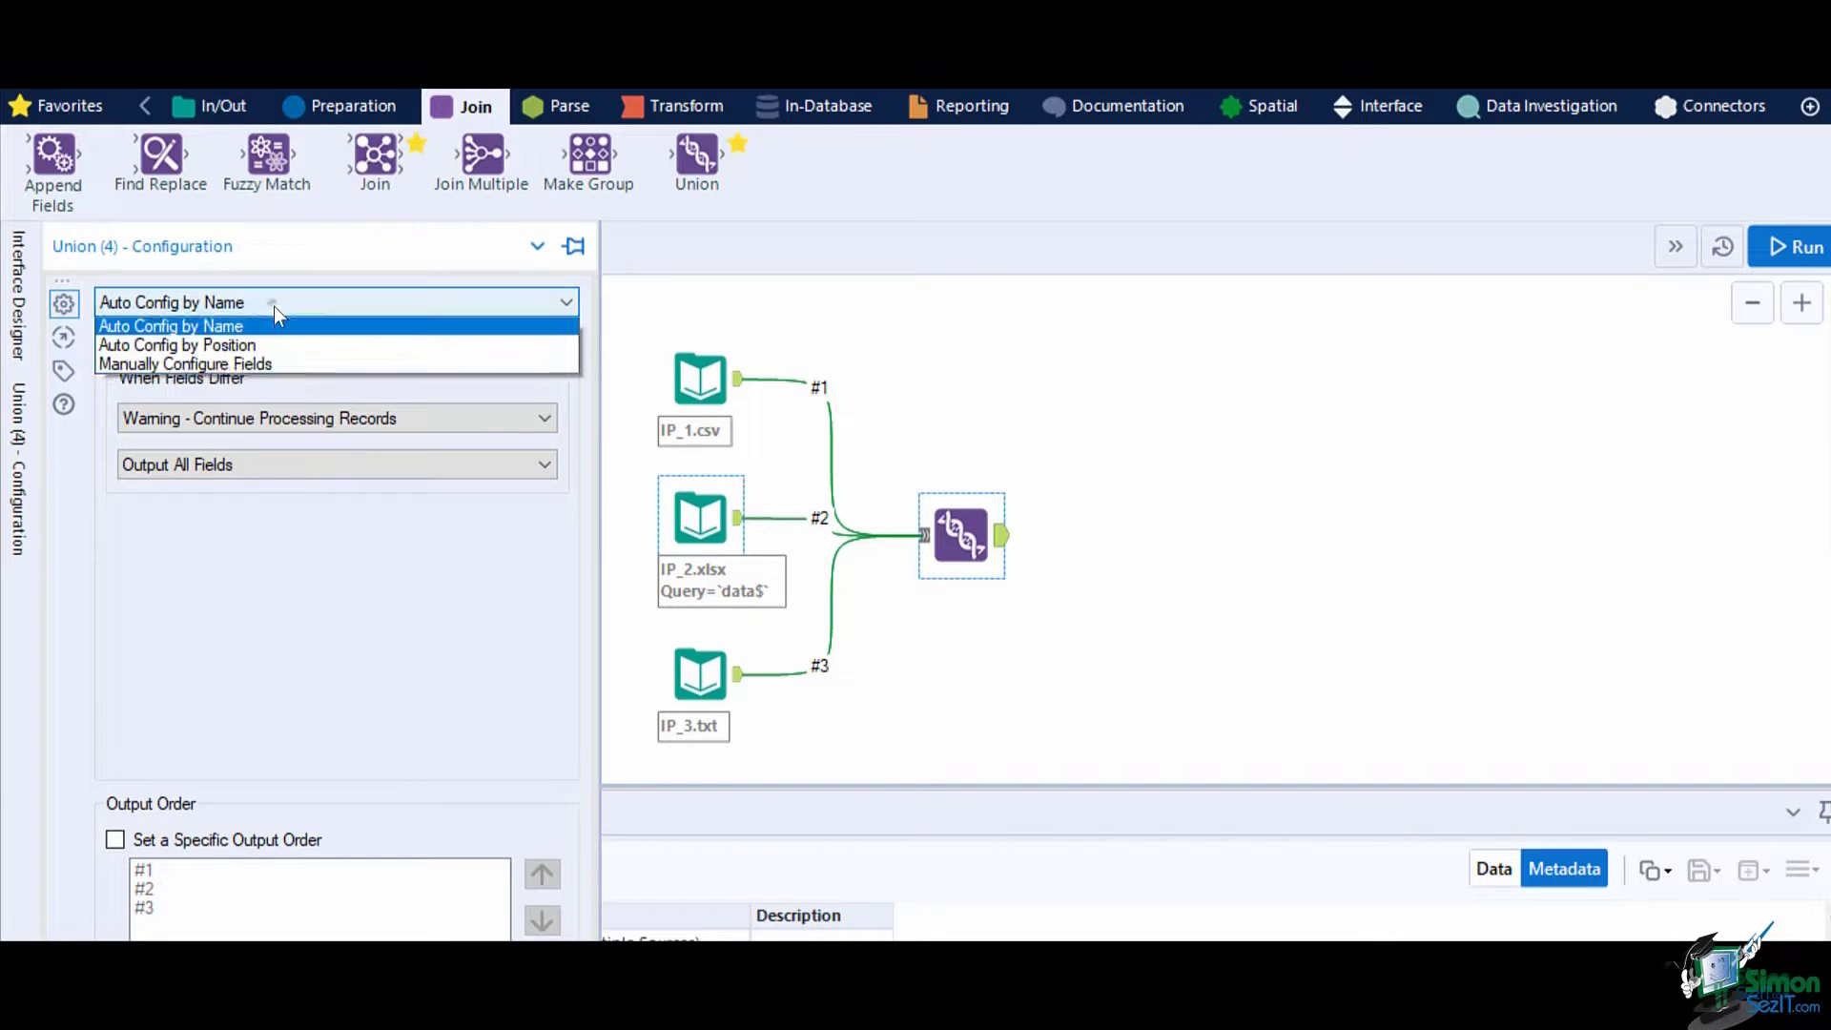
left_click(278, 367)
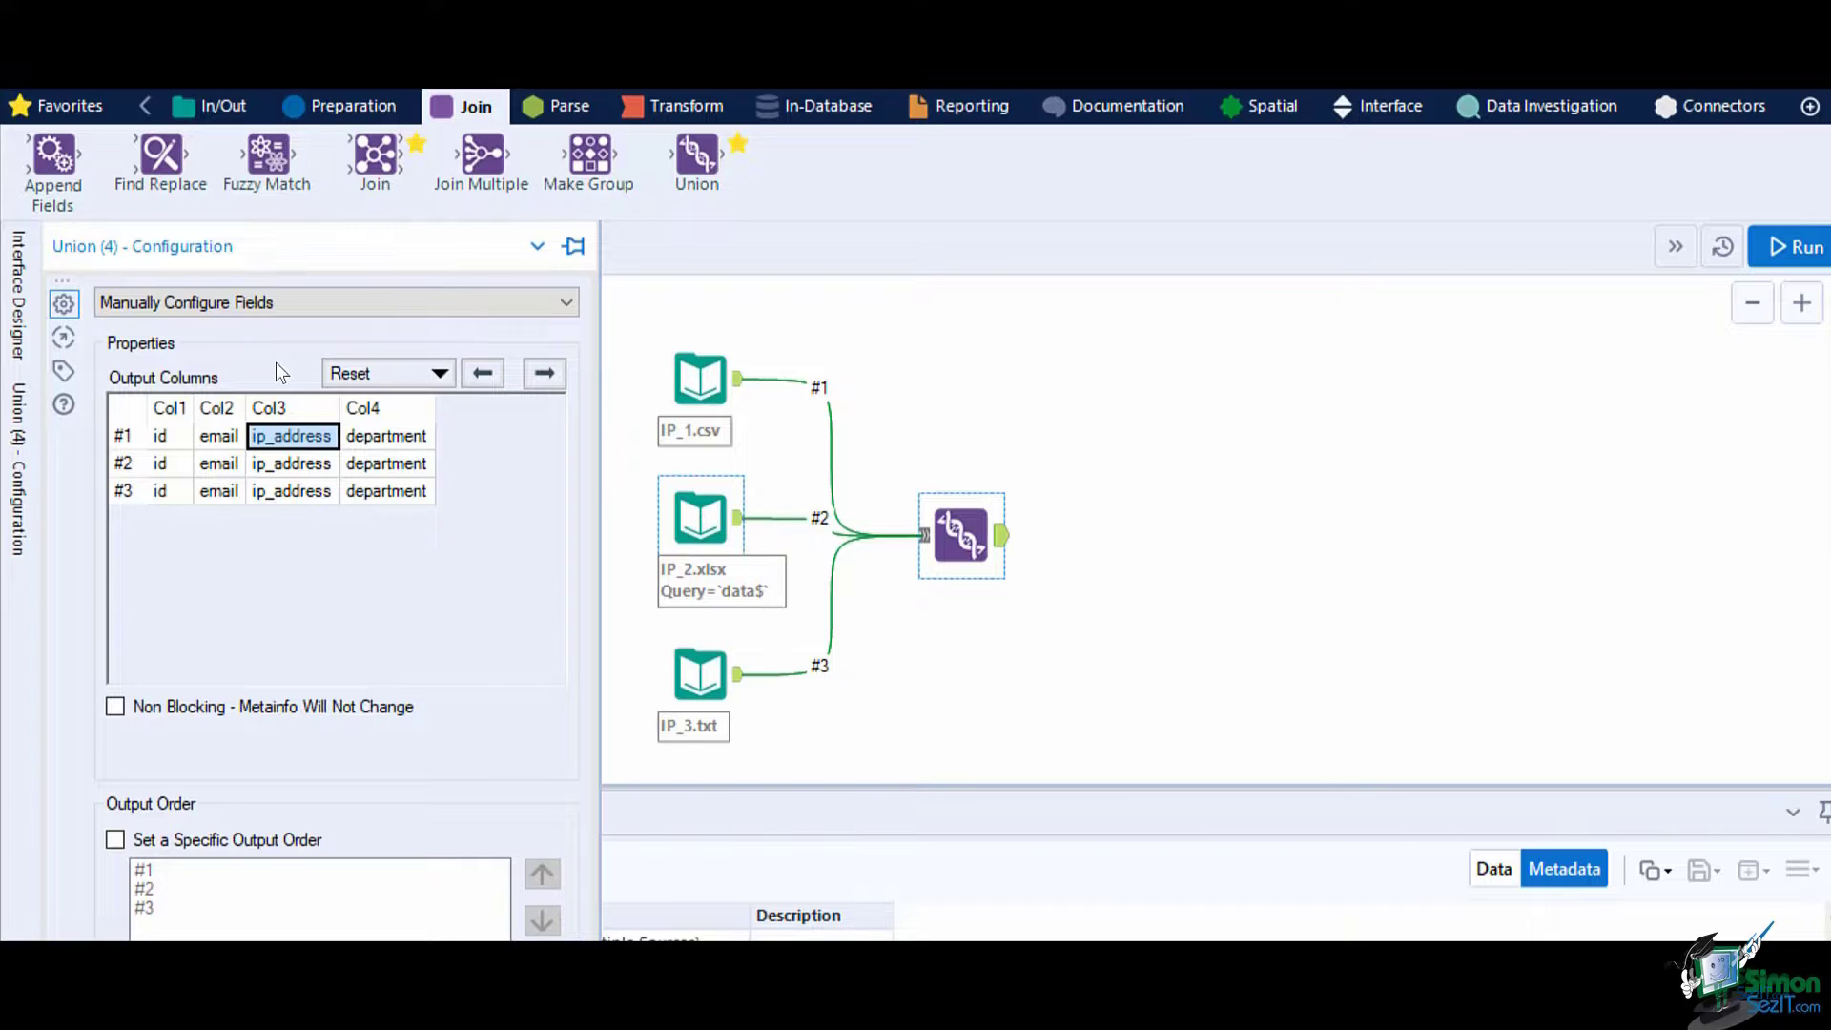
Reset the Union's output column mapping By Position.
key("Right")
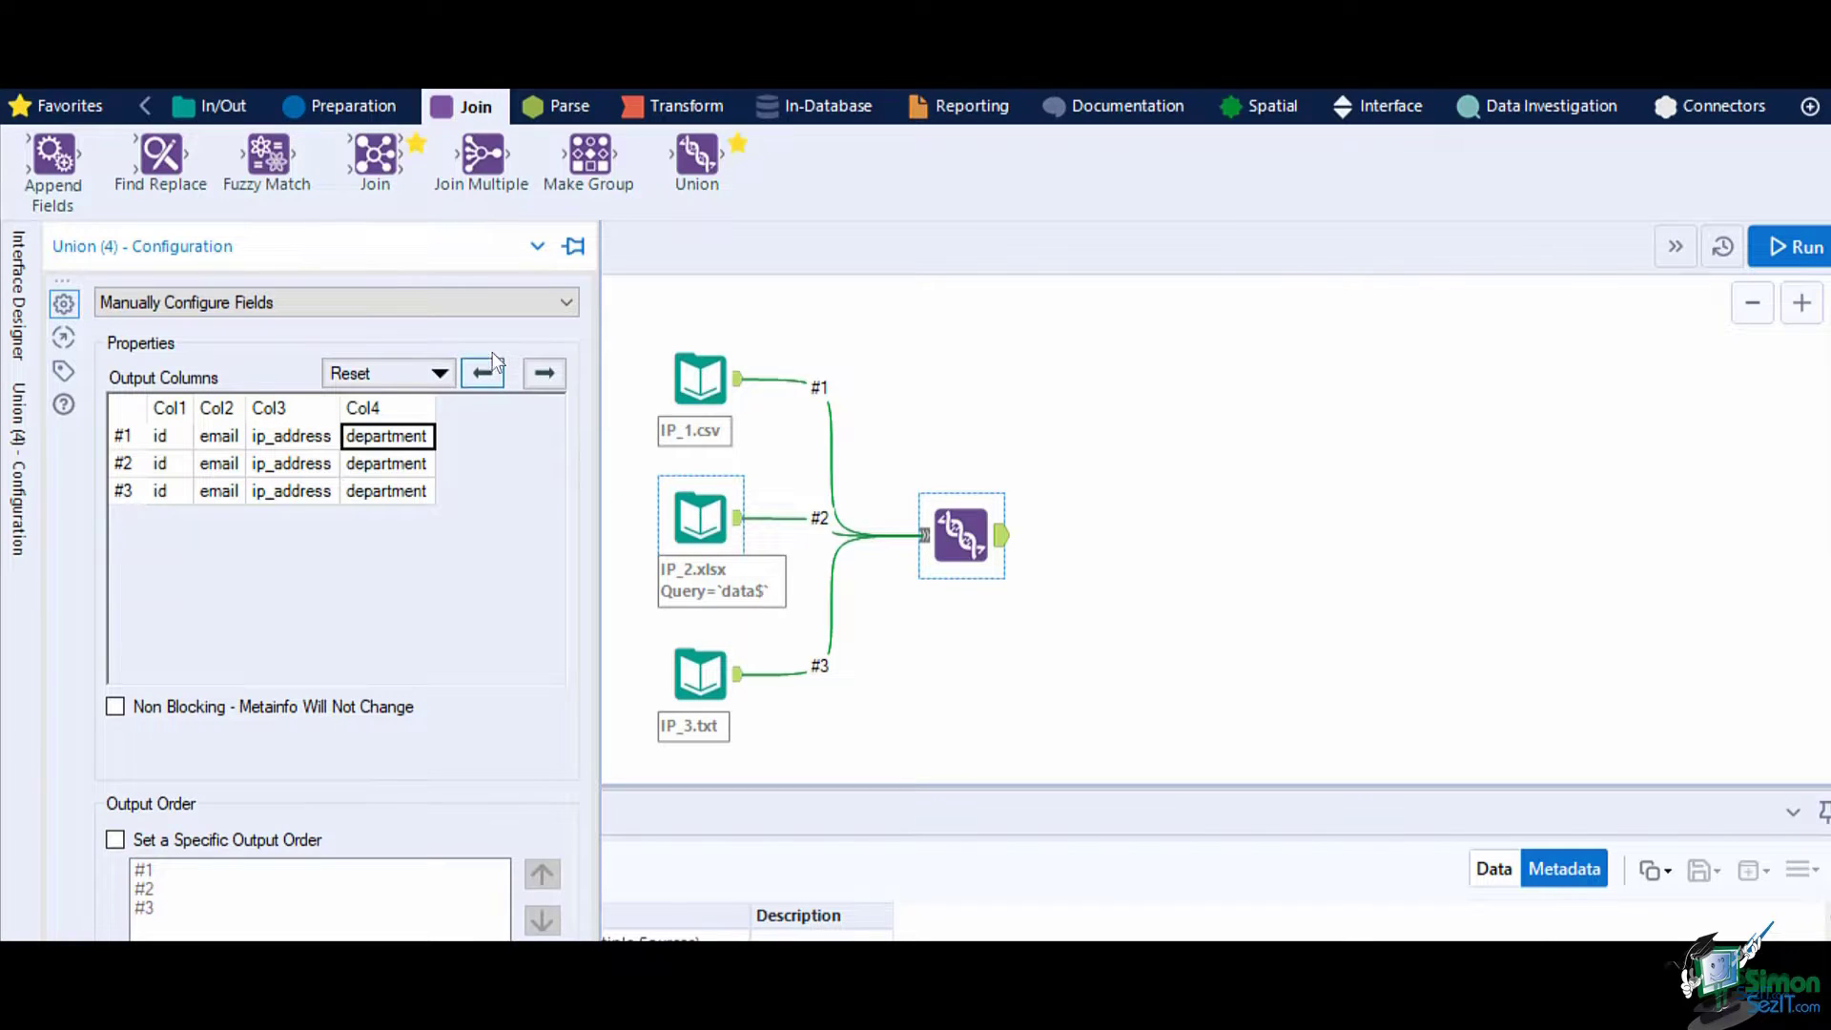
left_click(437, 376)
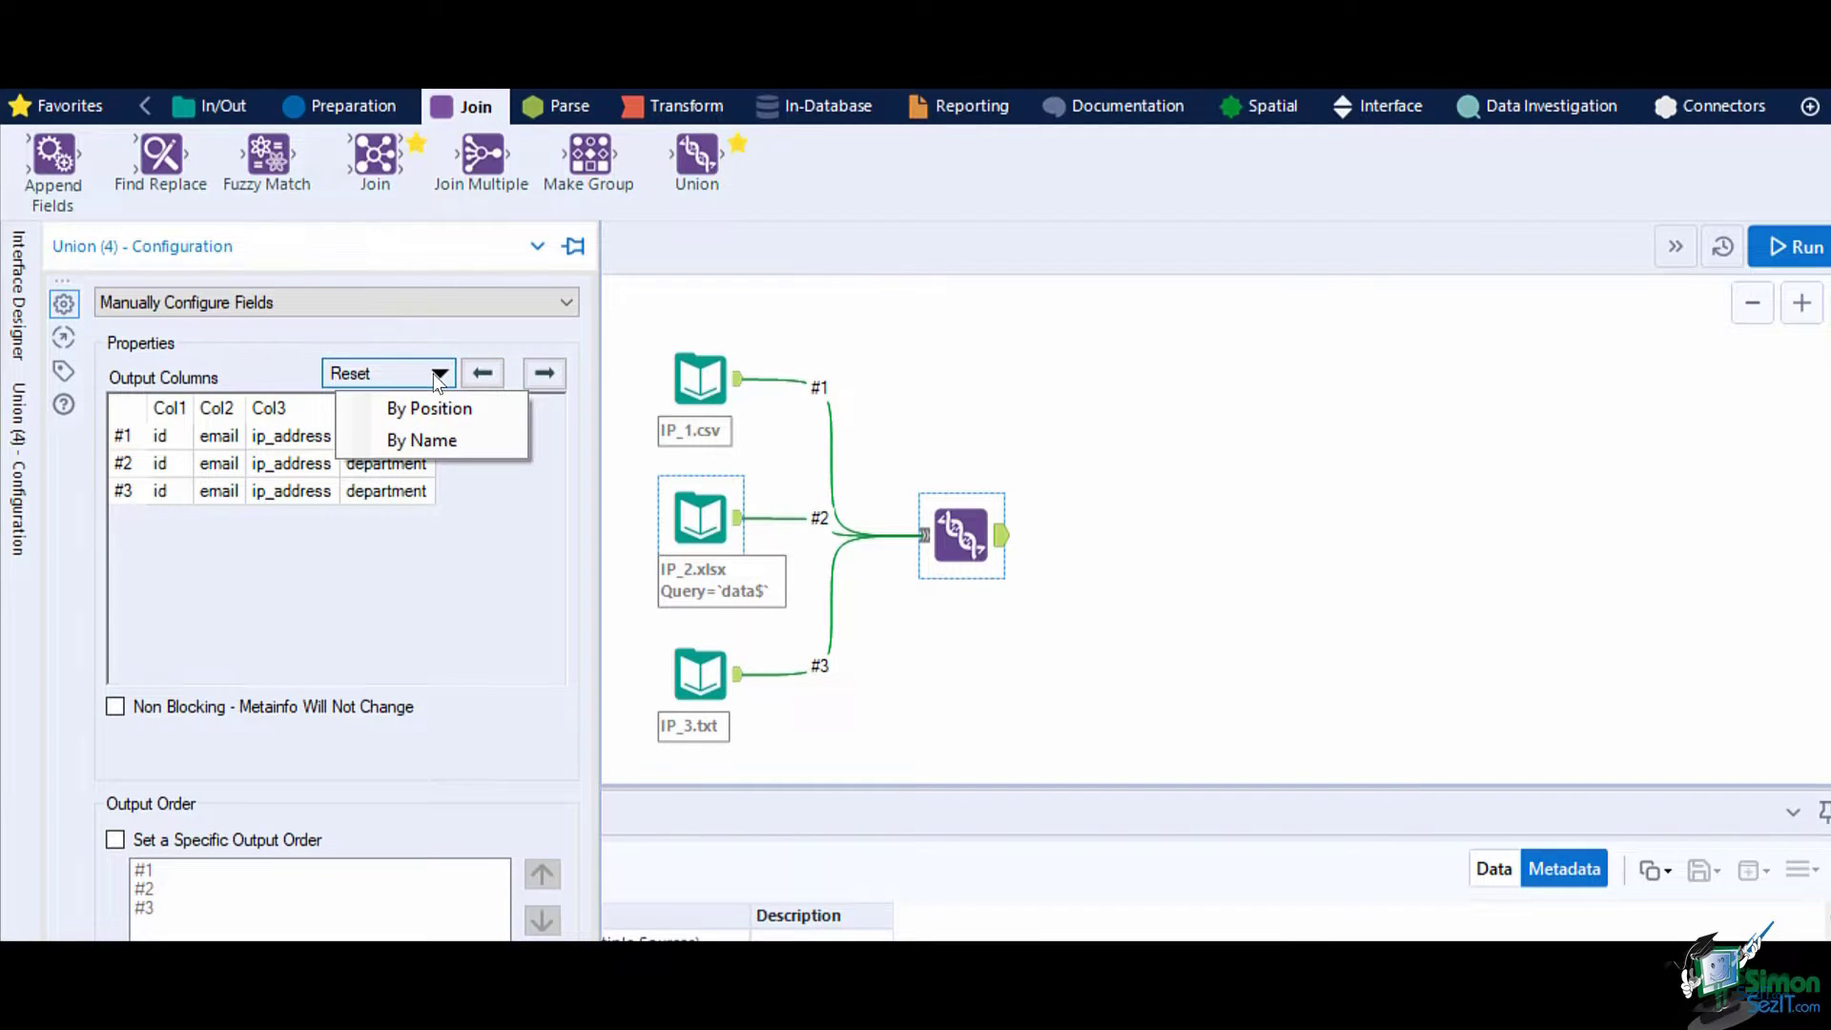
left_click(429, 408)
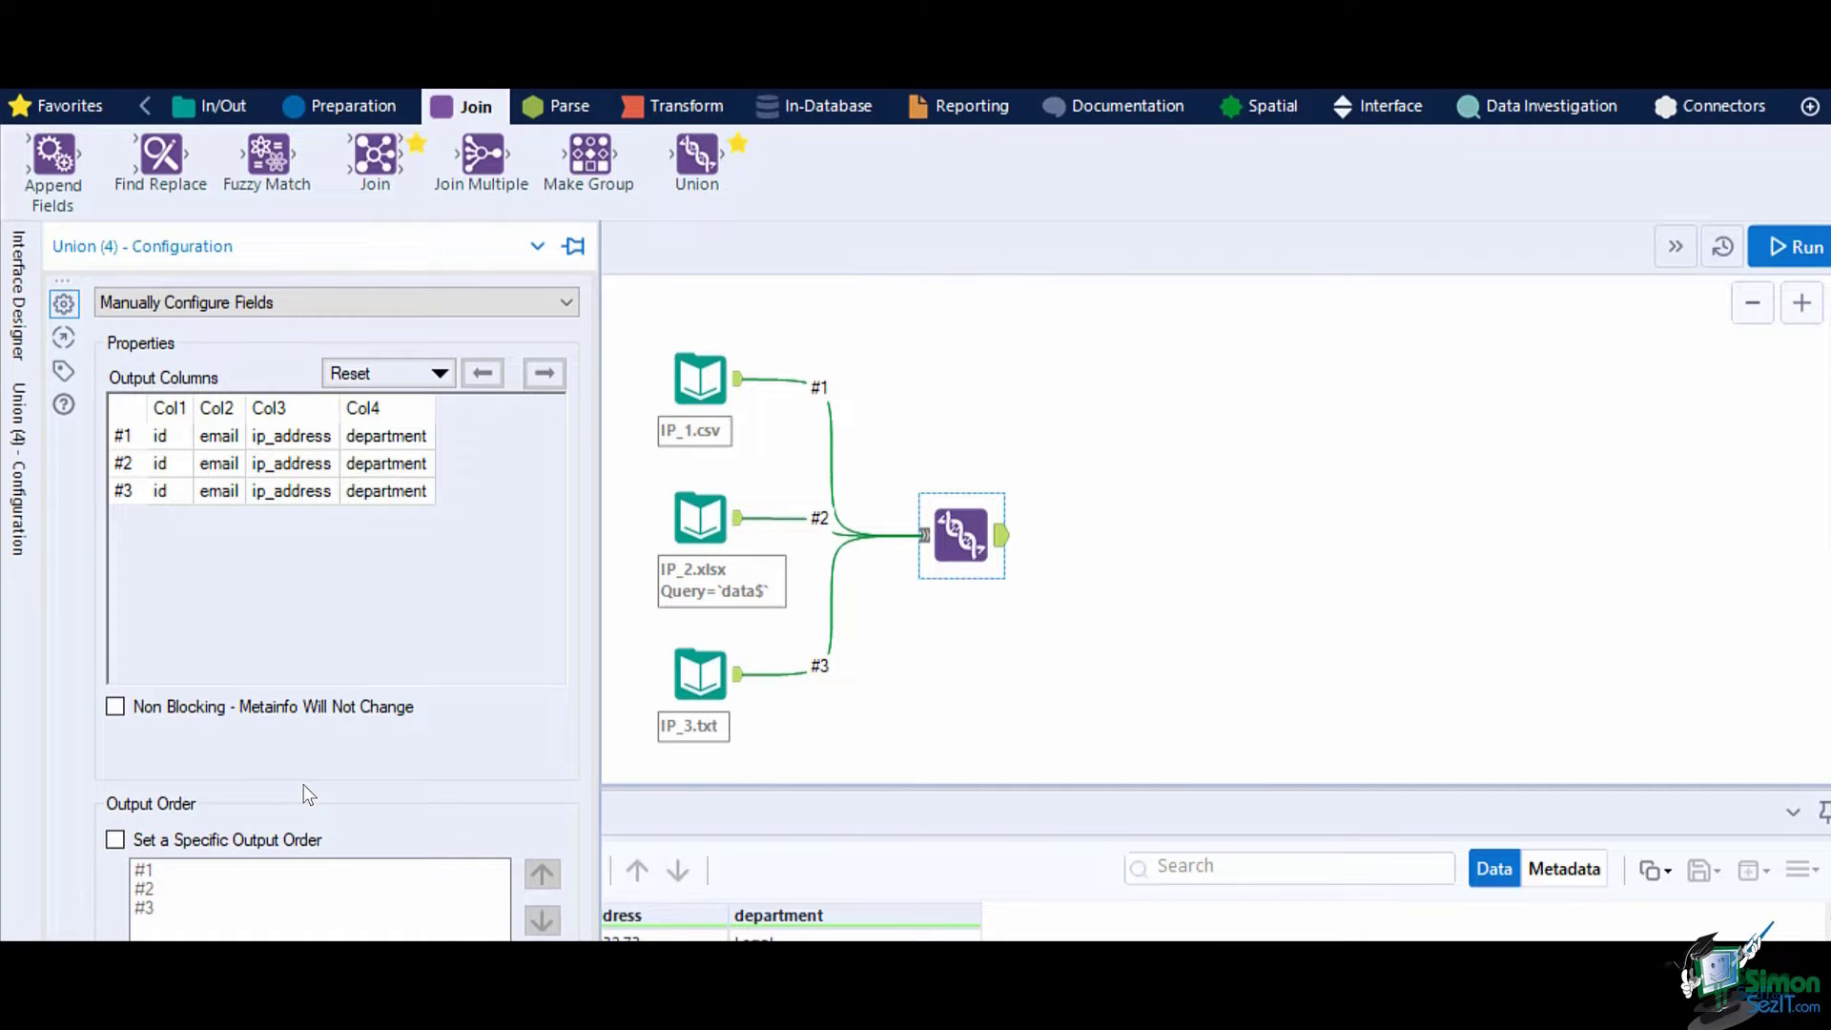
Try a specific output order, moving #2 up and back, then leave it off at #1, #2, #3.
left_click(114, 839)
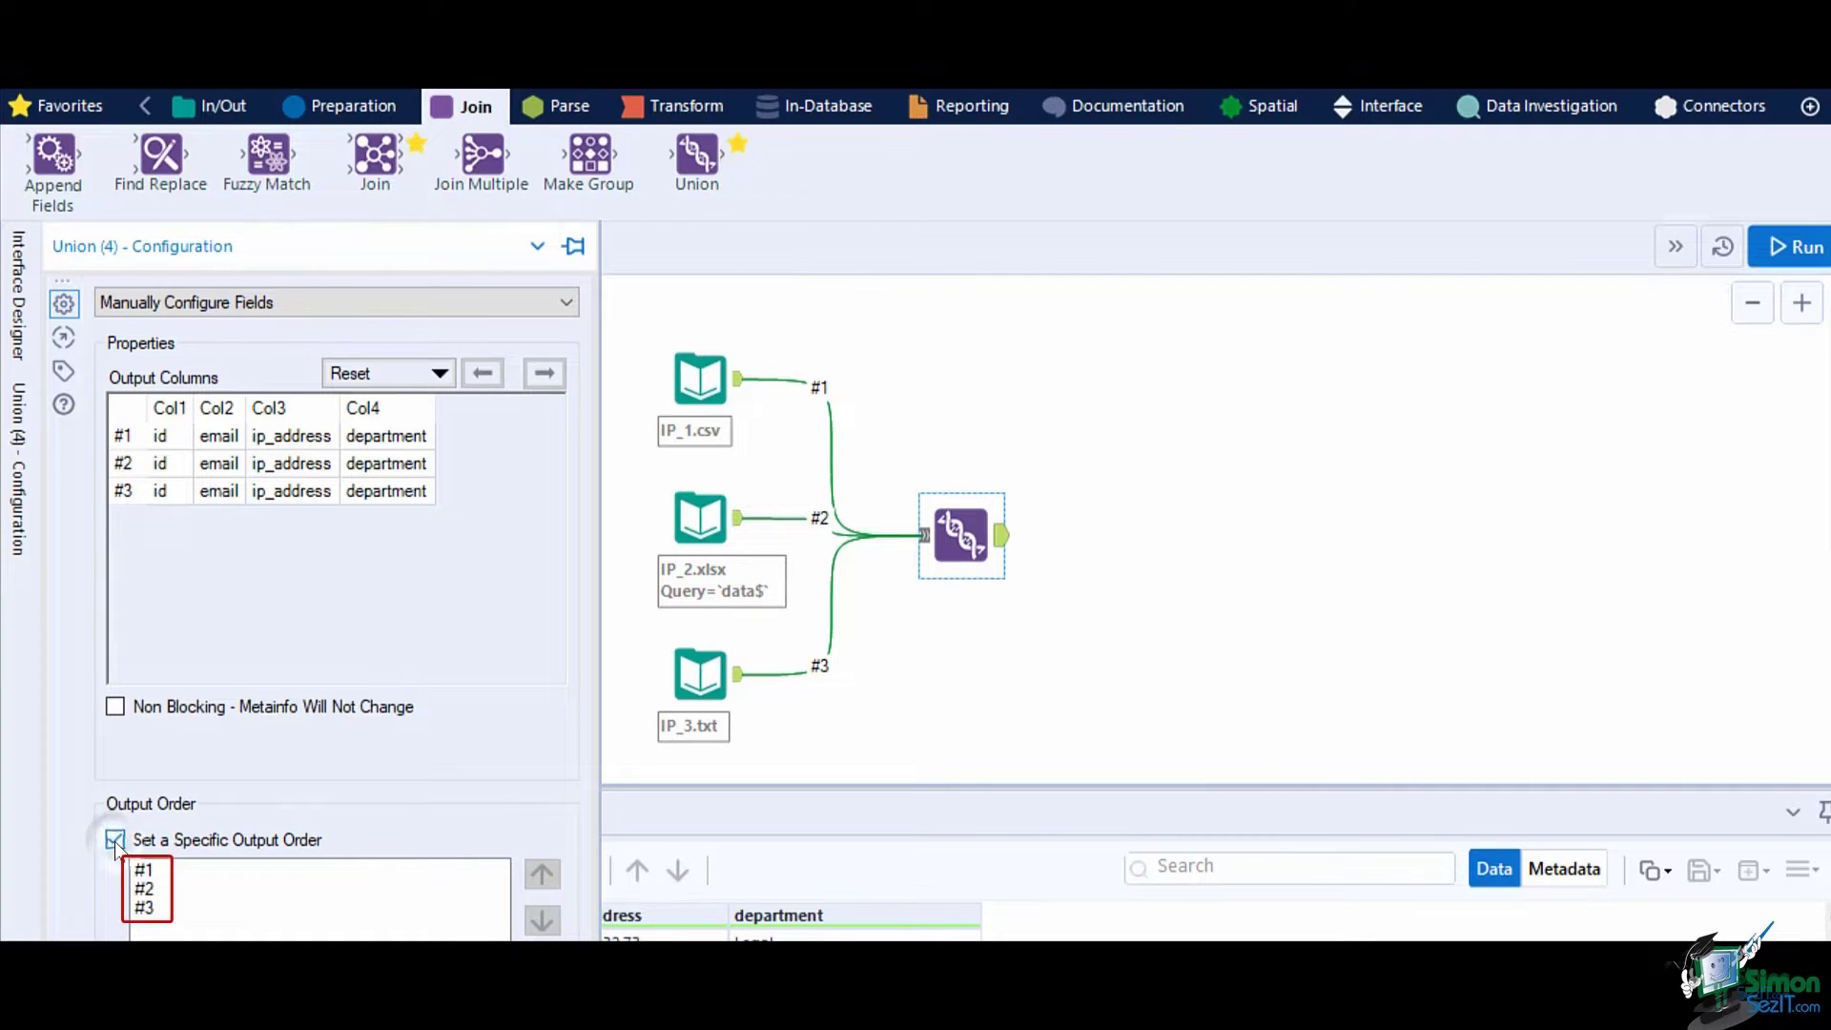
left_click(302, 889)
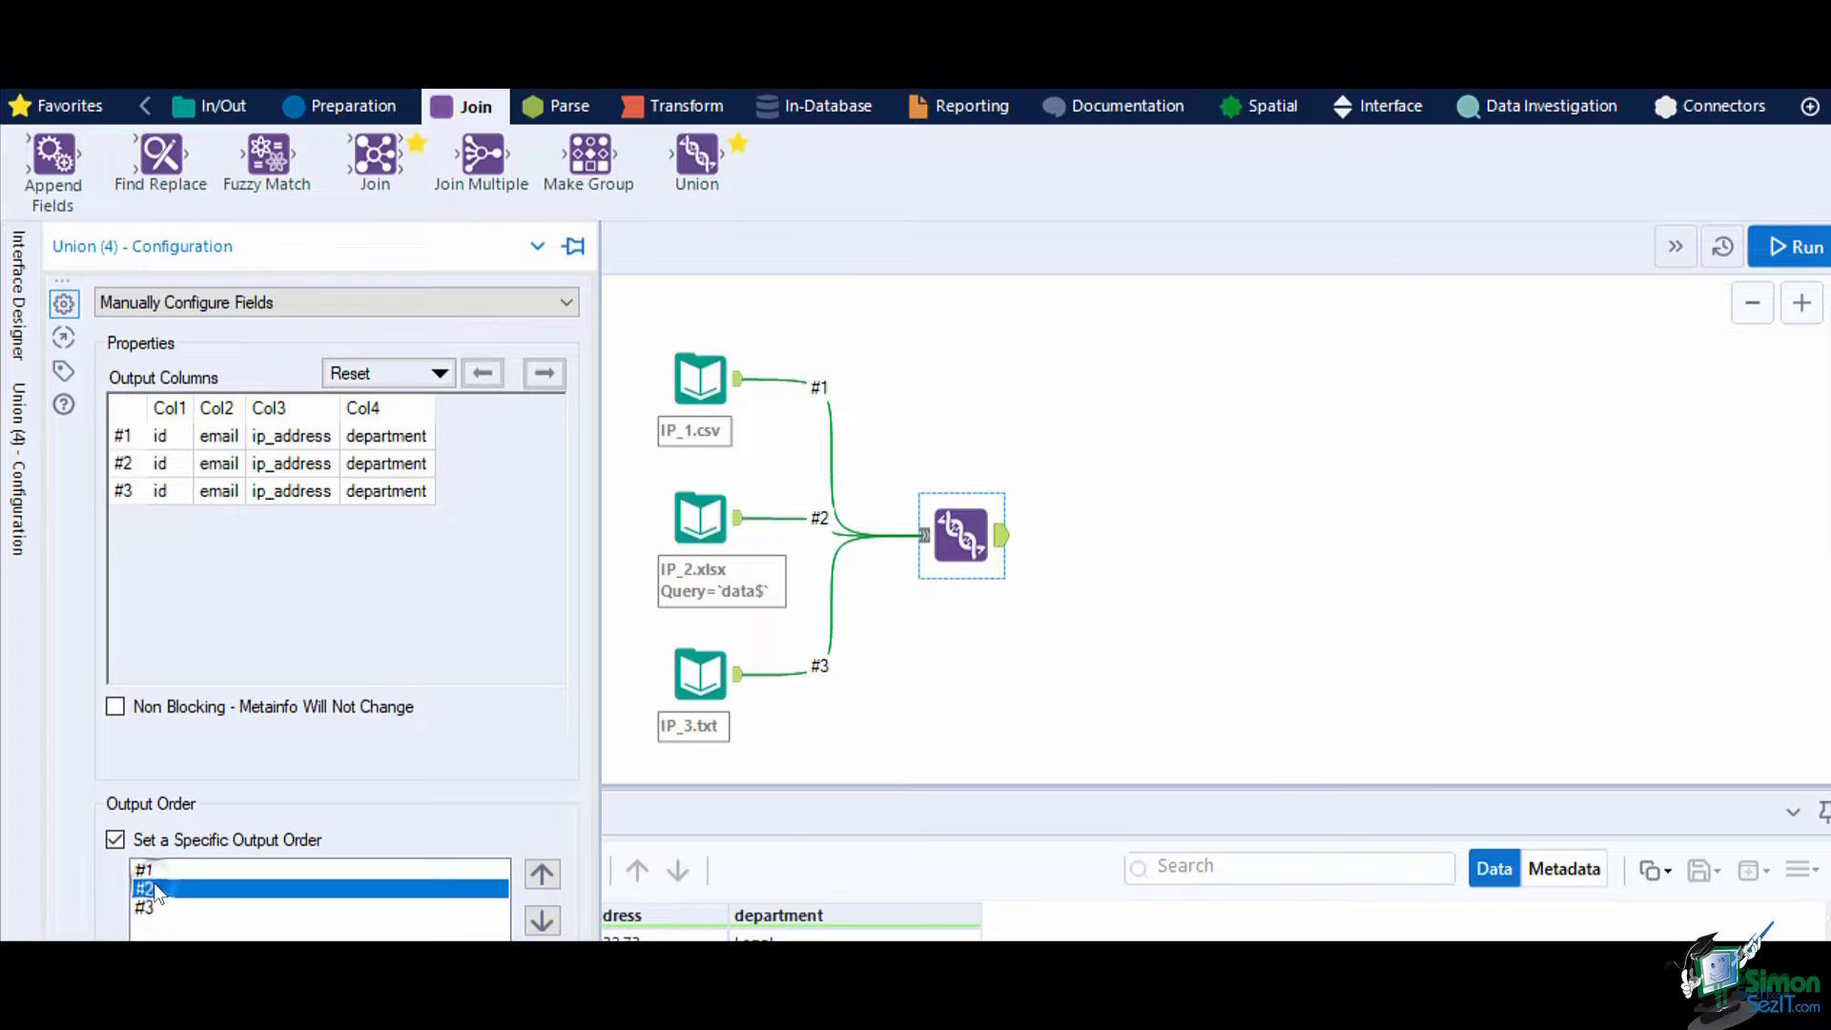
left_click(541, 874)
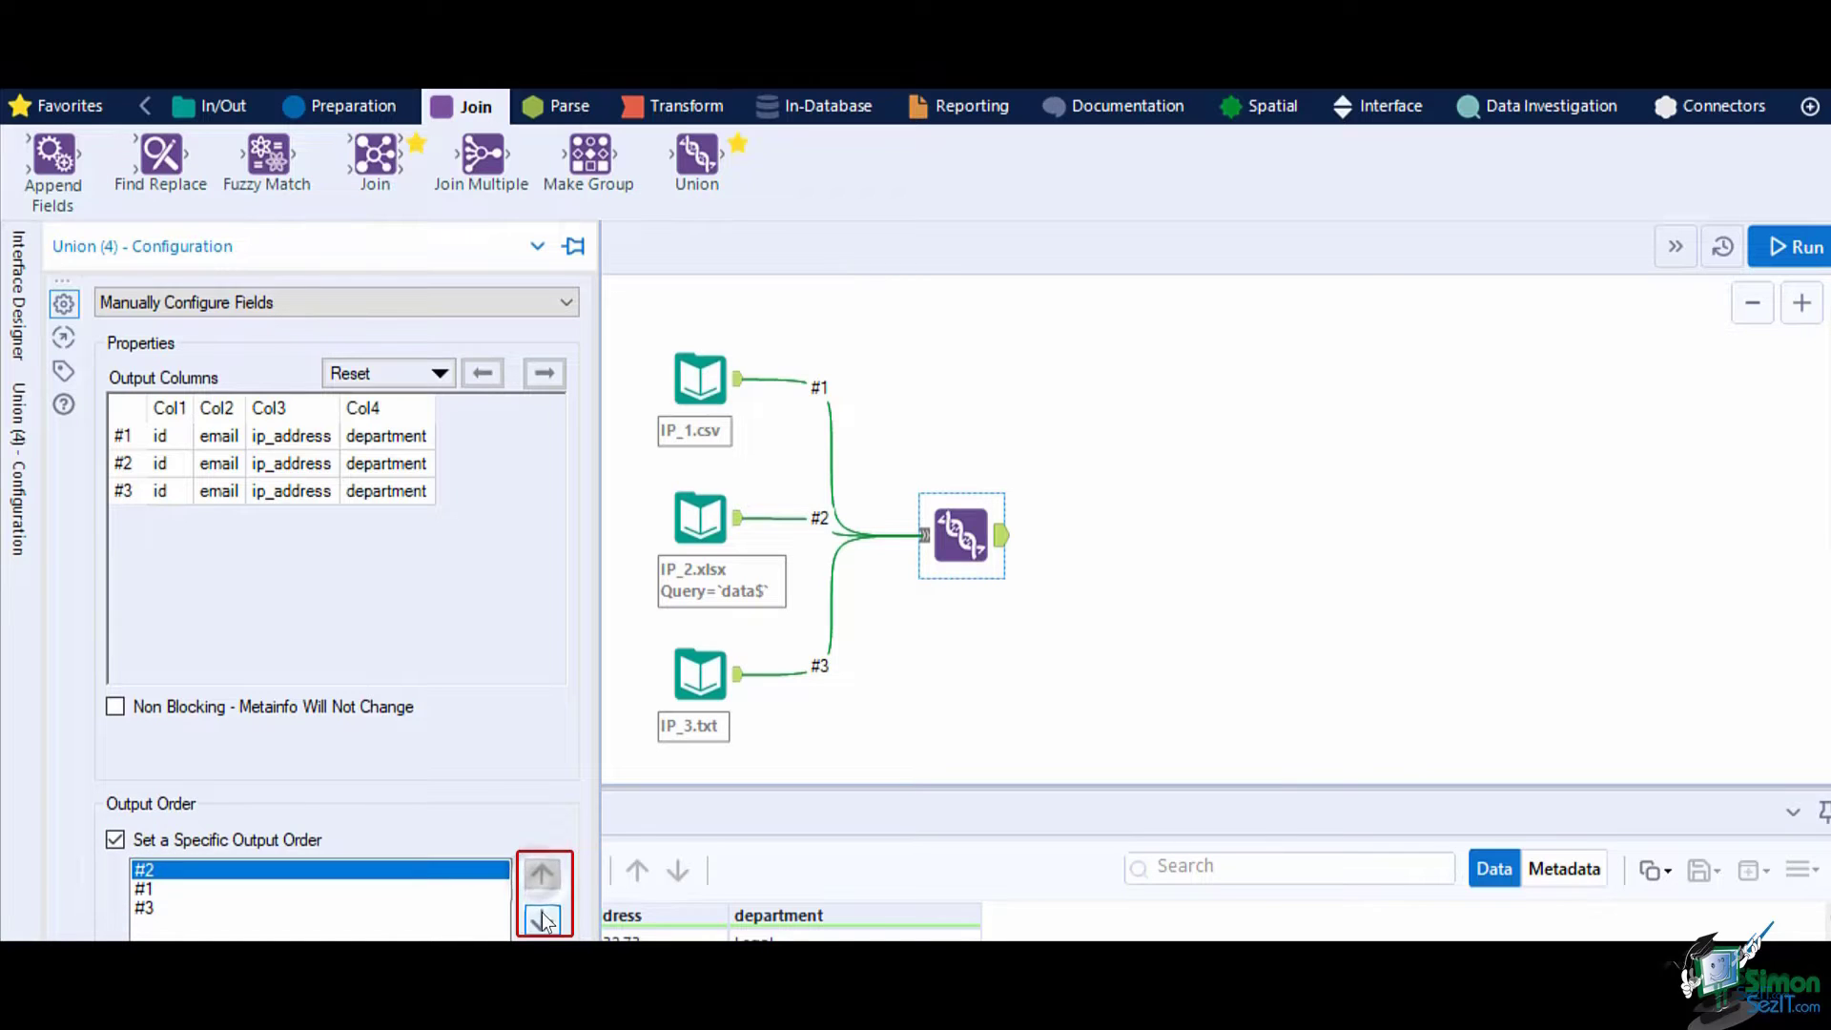
left_click(544, 920)
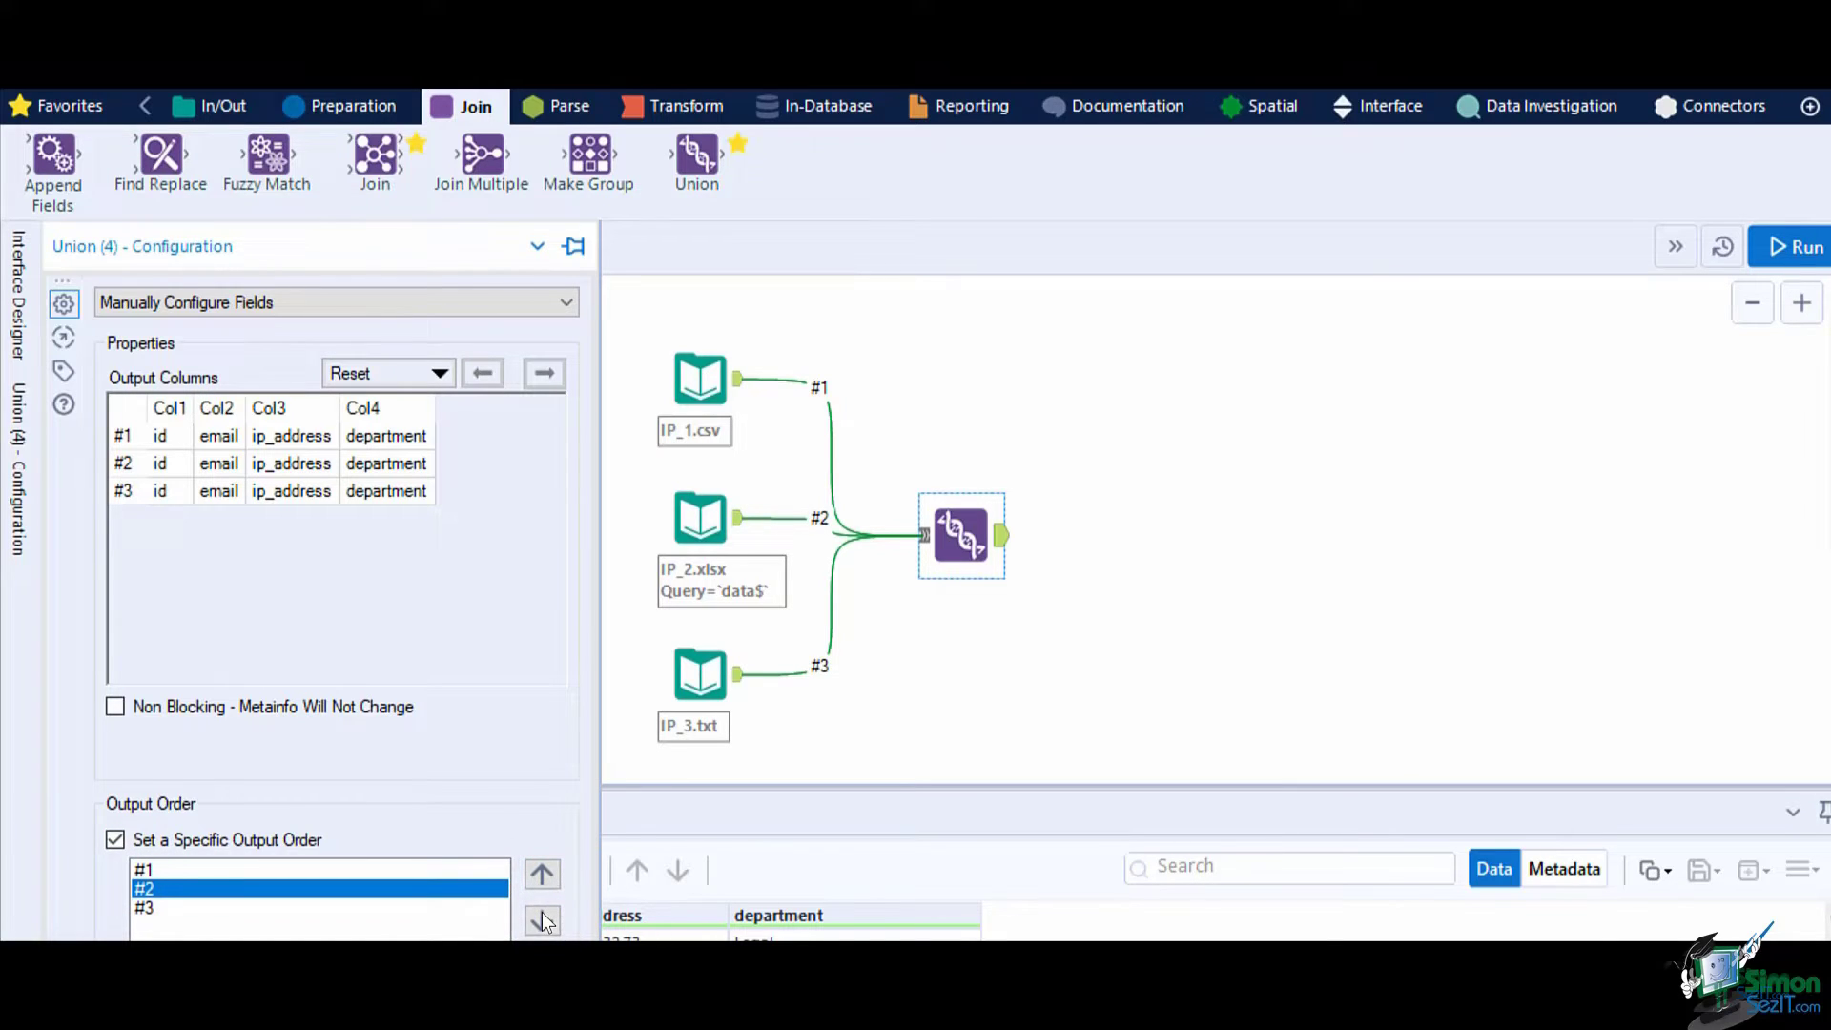
left_click(115, 840)
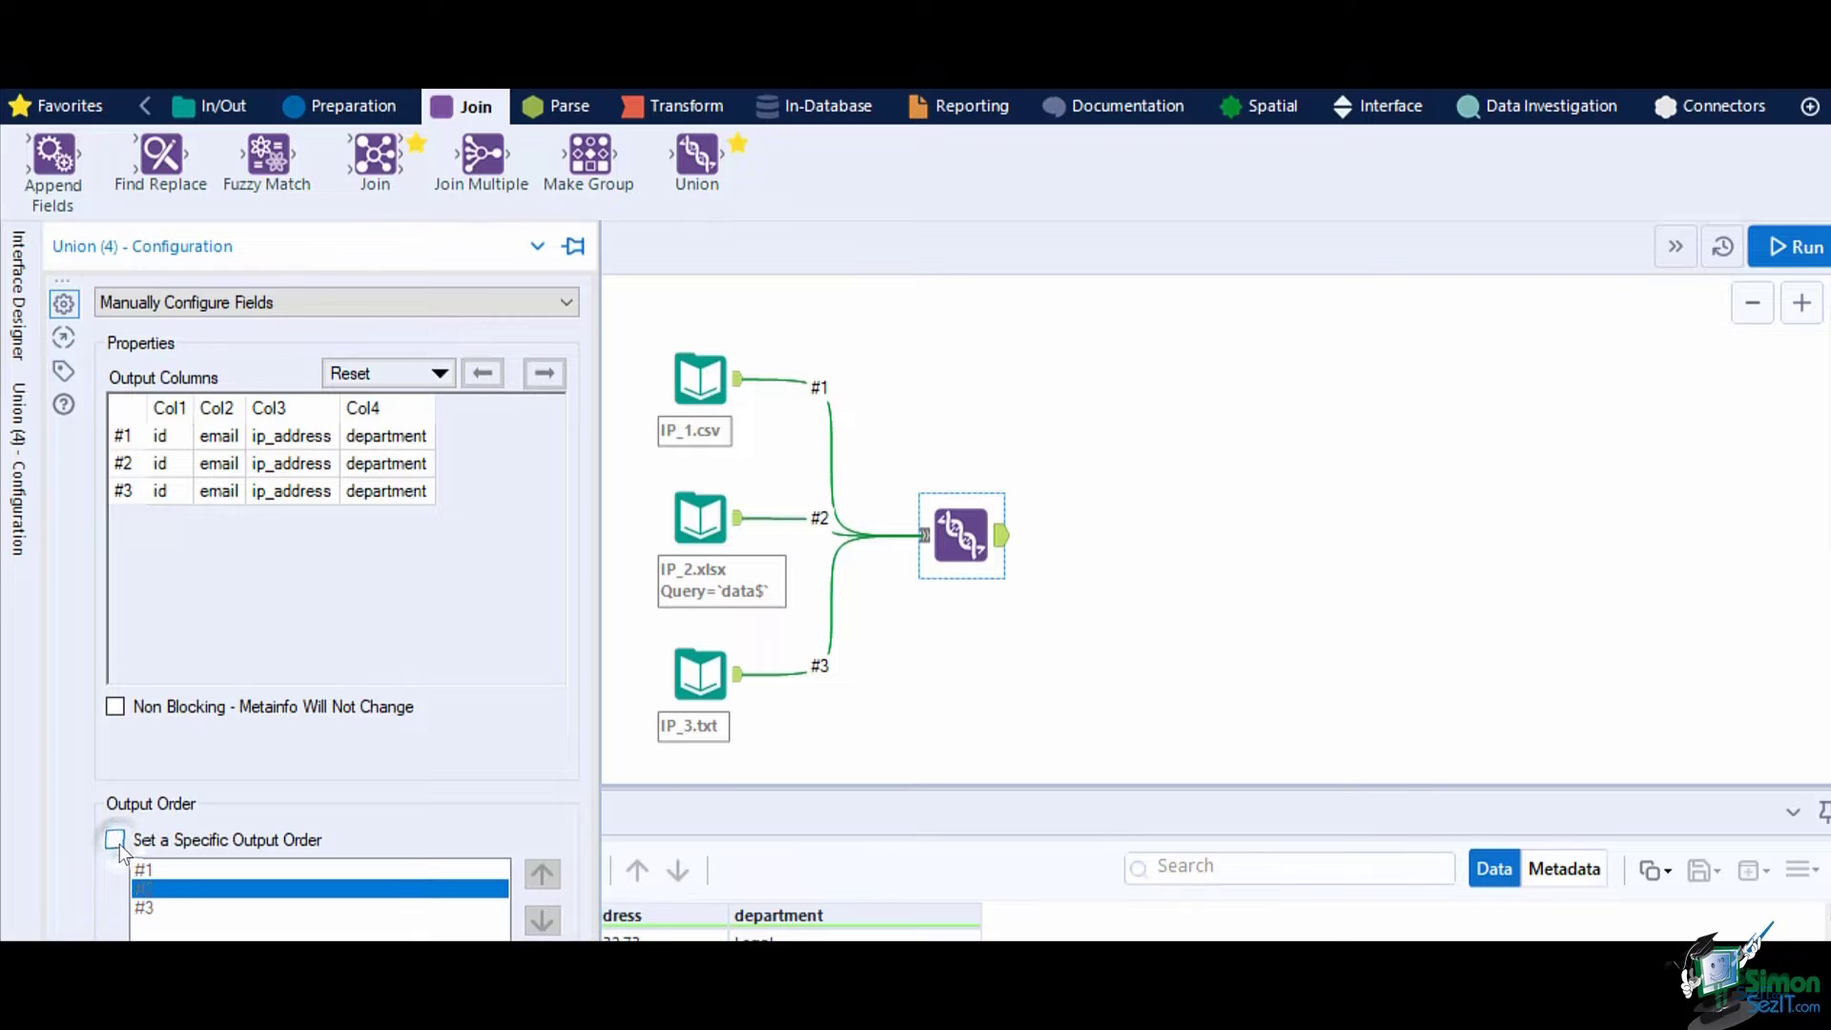
Attach a Browse tool to the Union output and run the workflow, stacking 3,000 records.
key("ctrl+r")
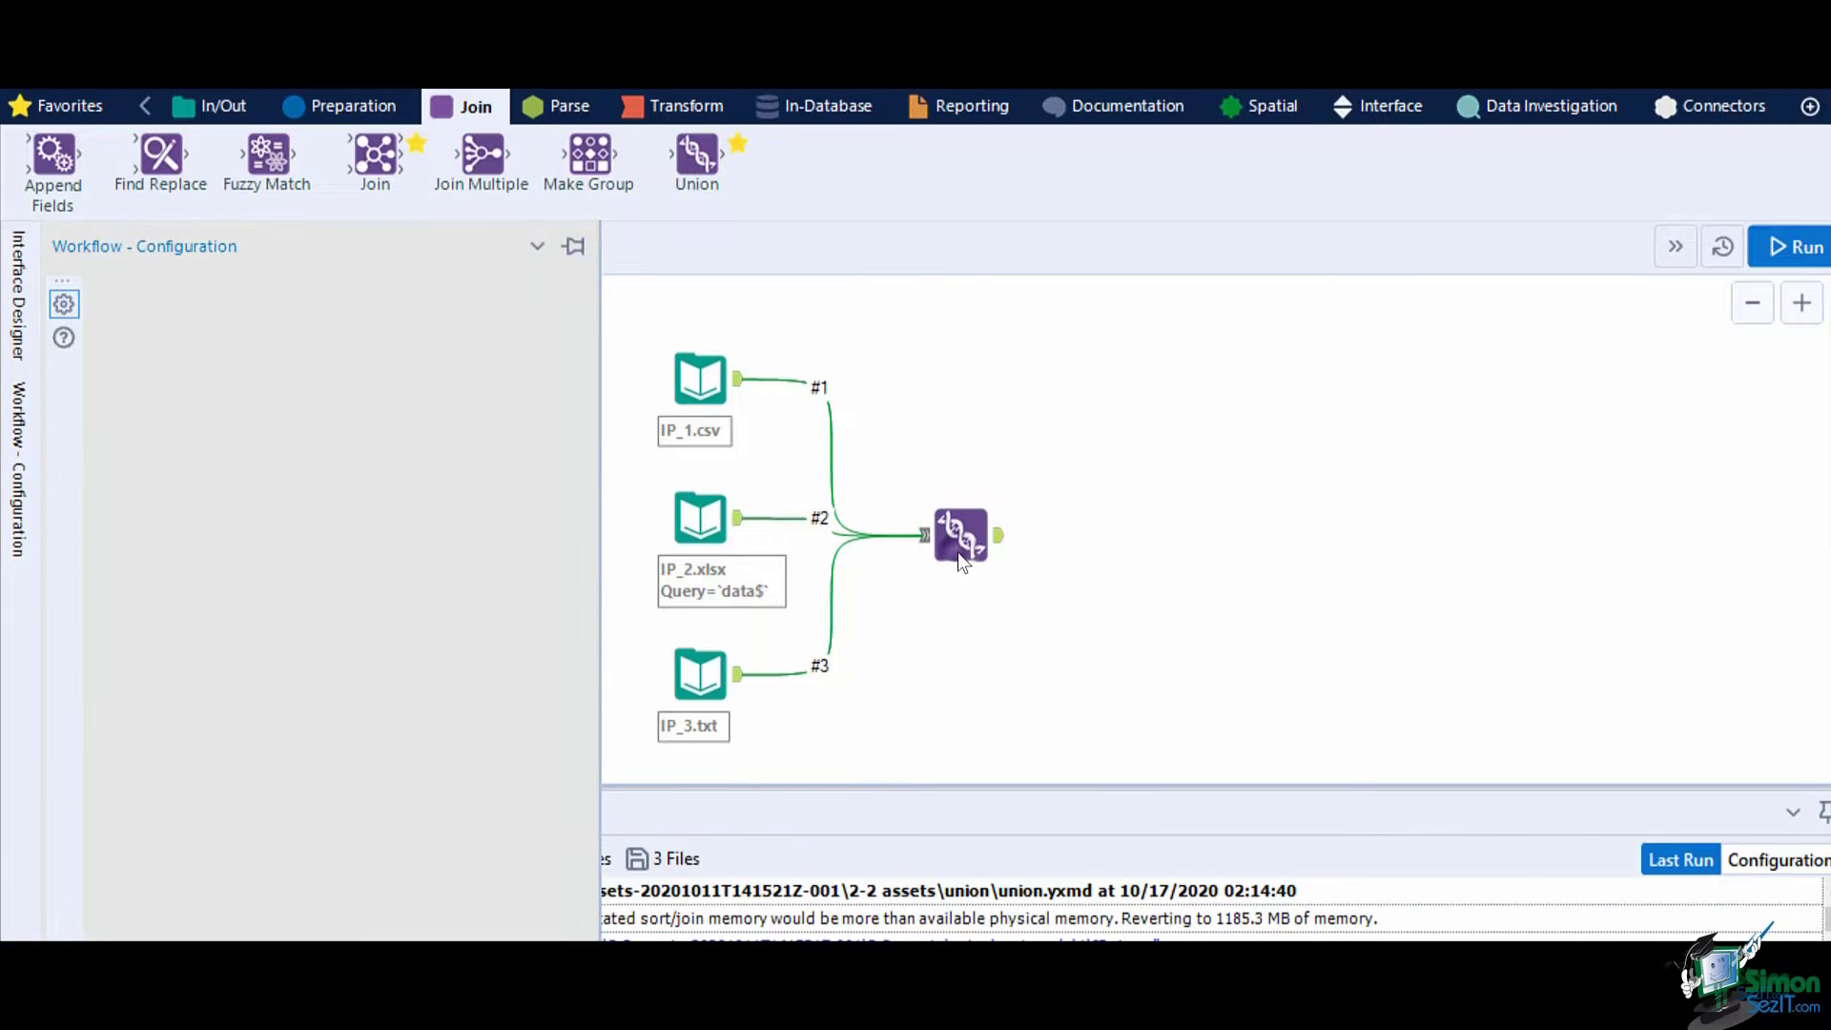
left_click(958, 552)
key("ctrl+shift+b")
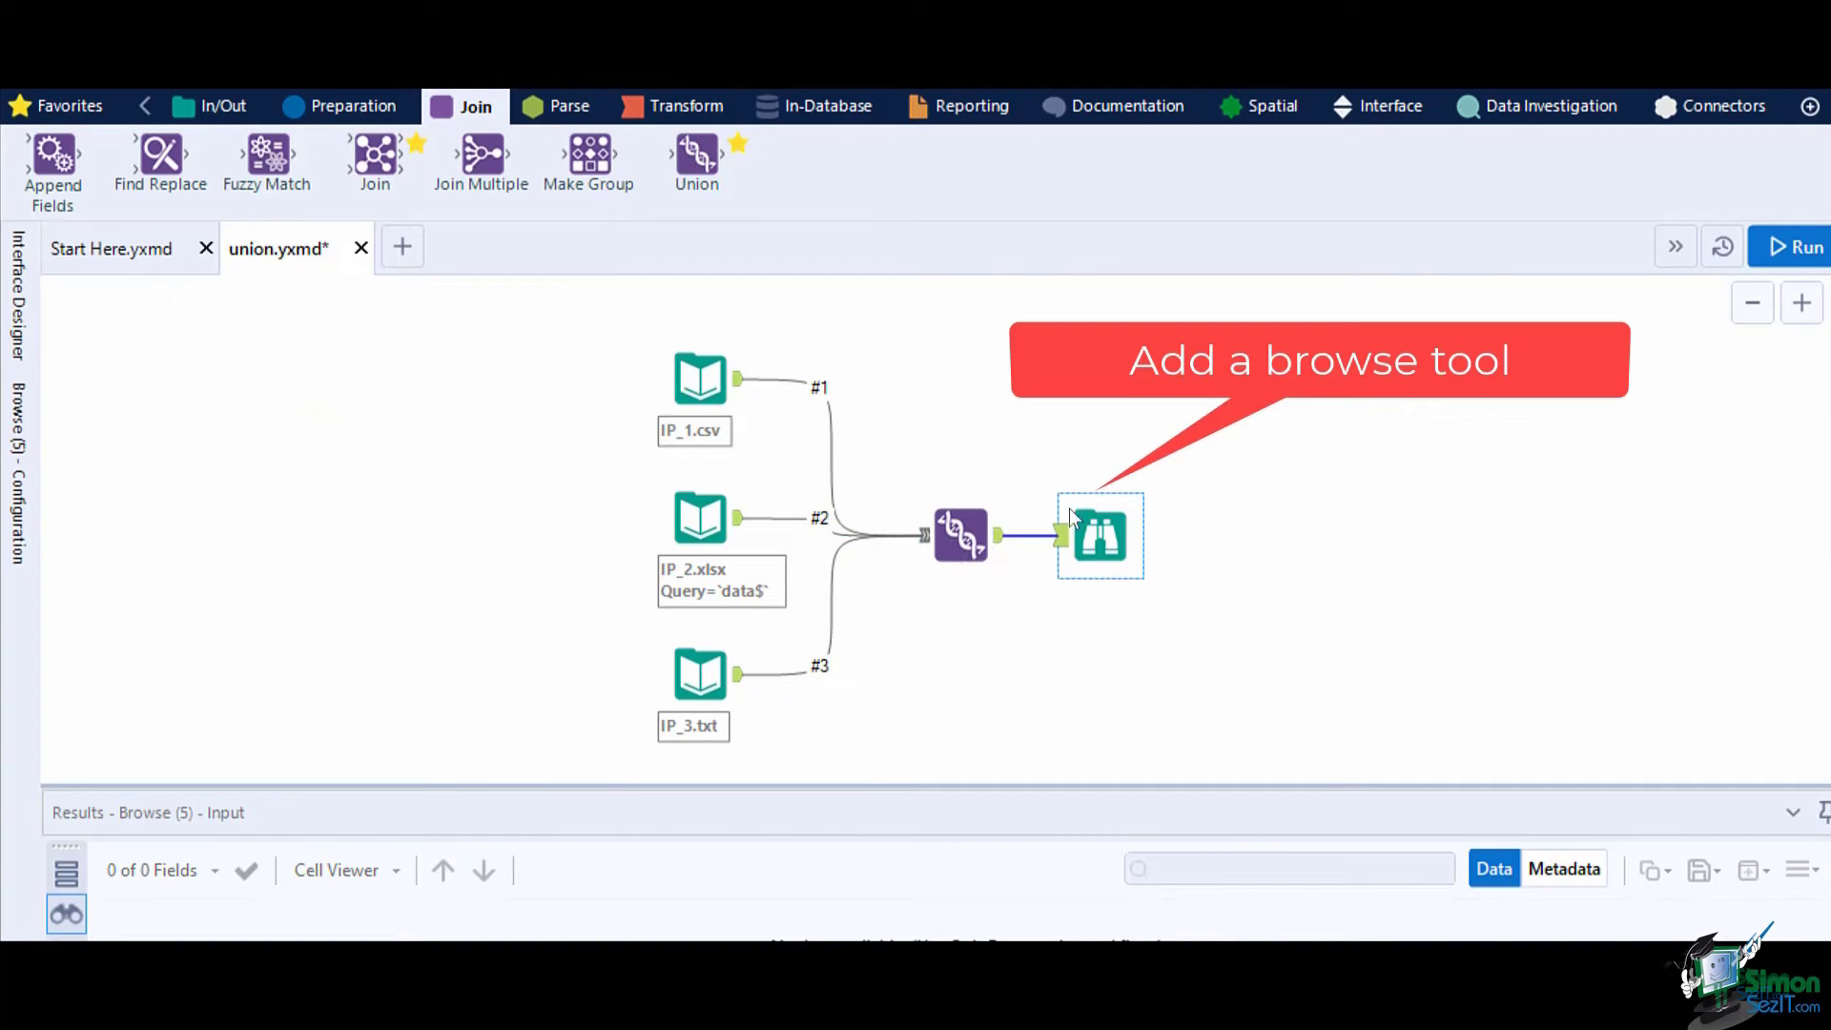
left_click(1778, 239)
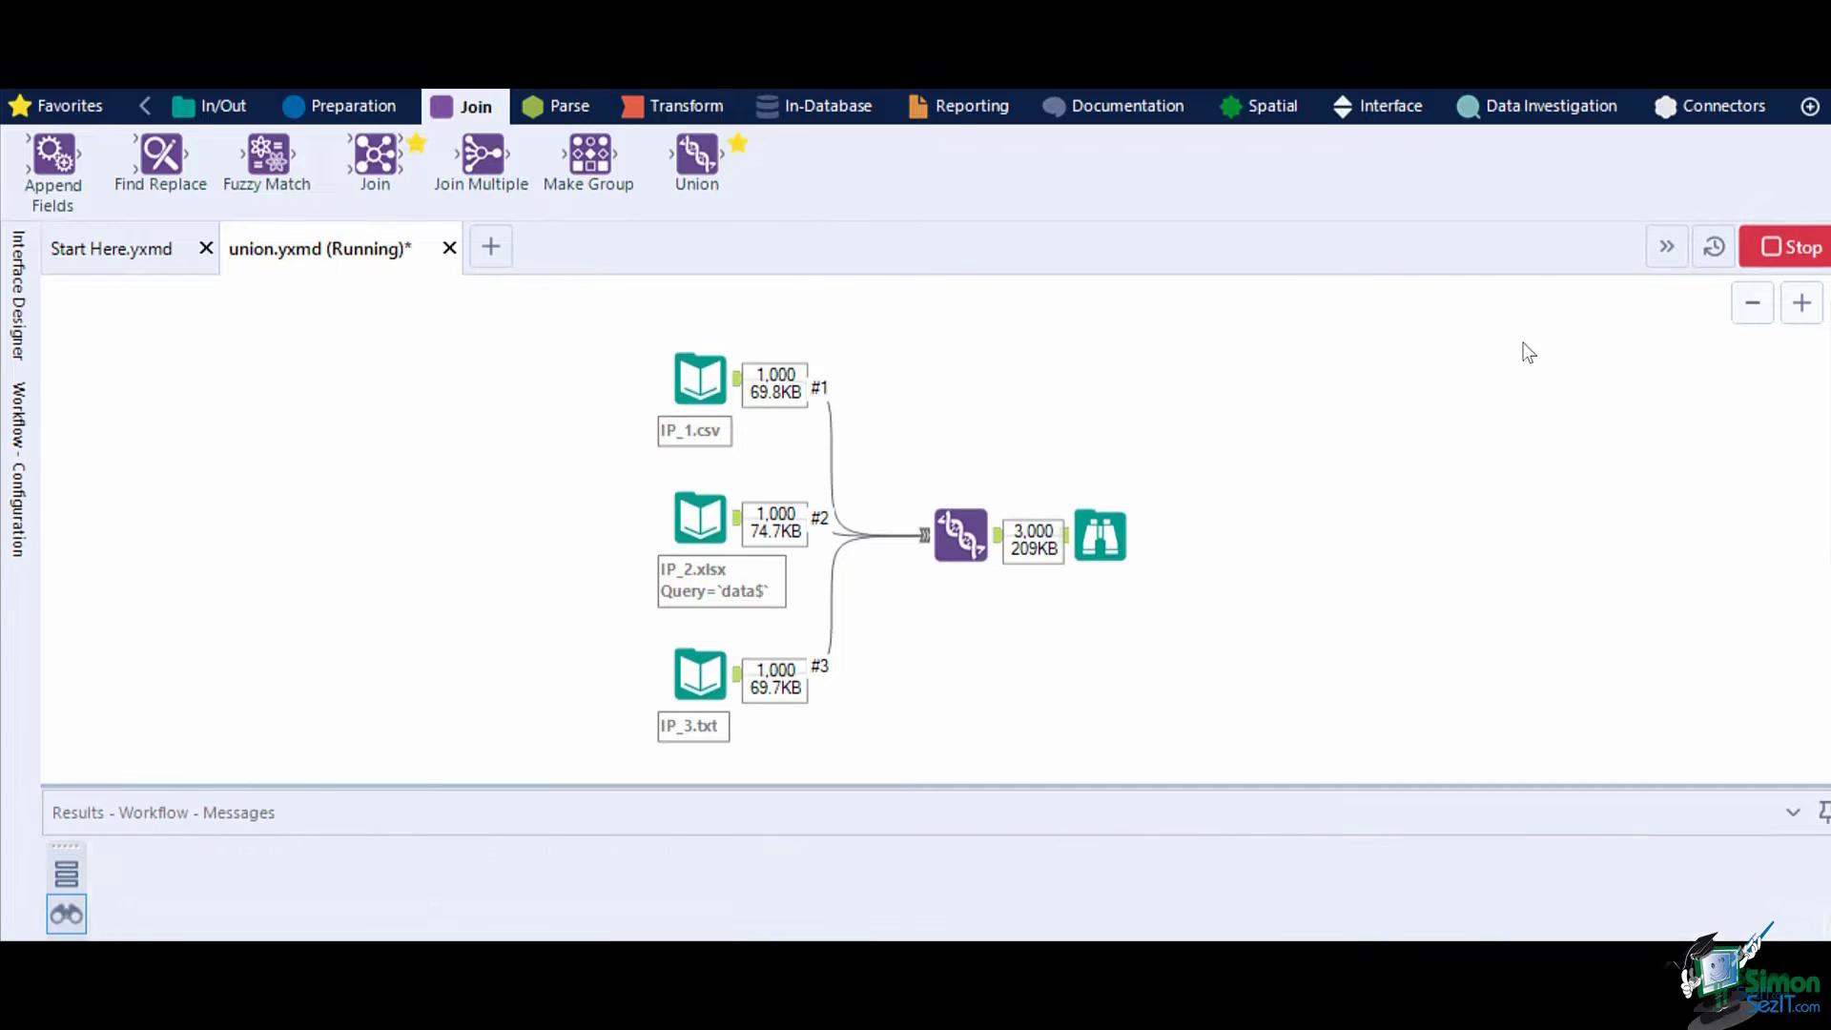